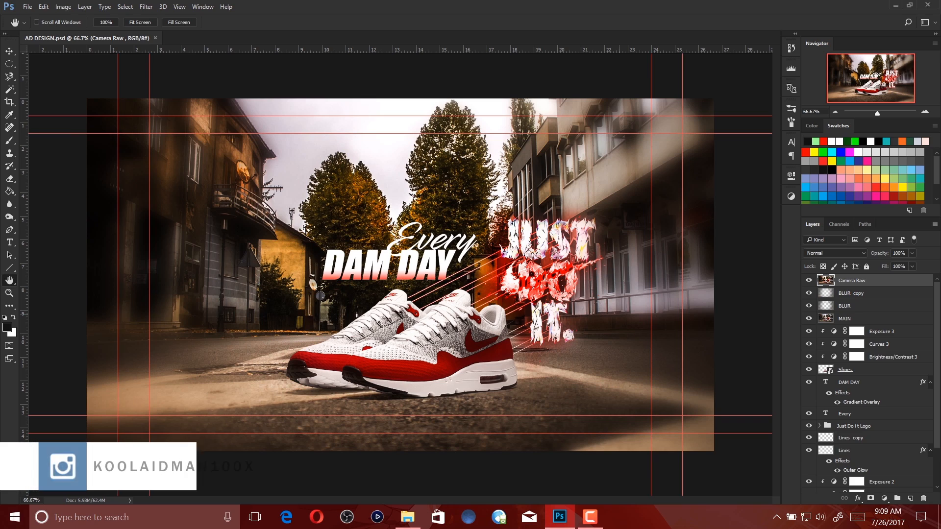
scroll(867, 383, "down", 3)
scroll(867, 382, "up", 3)
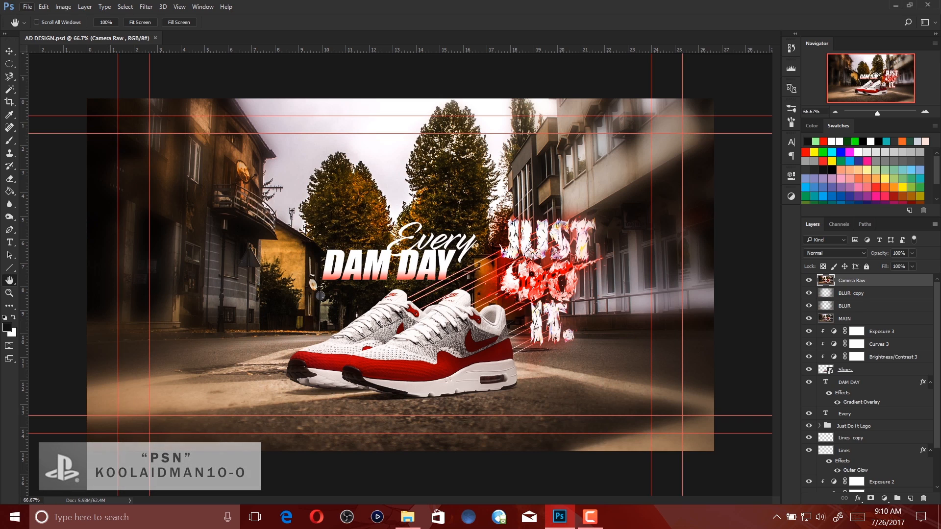
Create a new HDTV 1080p document of 1920 x 1080 px at 72 ppi and convert its background into a regular layer
left_click(28, 7)
left_click(40, 18)
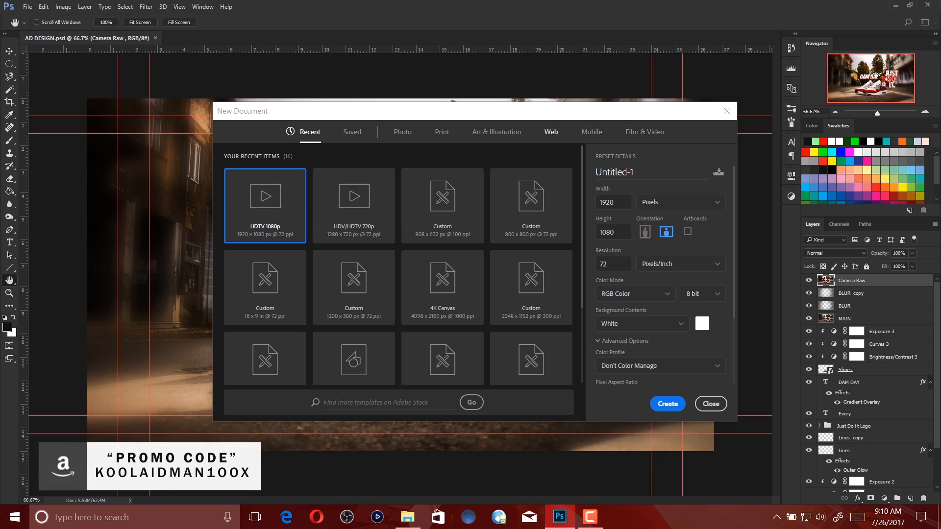
left_click(644, 132)
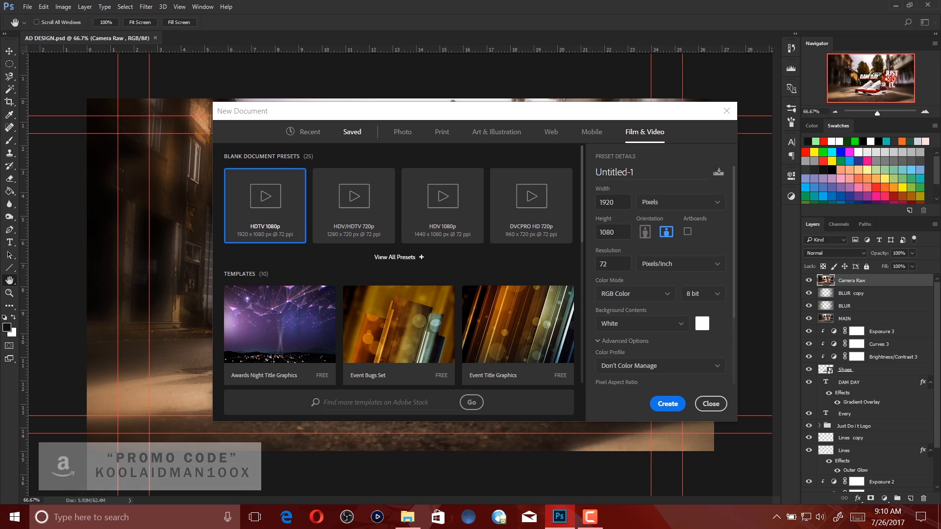
left_click(310, 132)
key("Return")
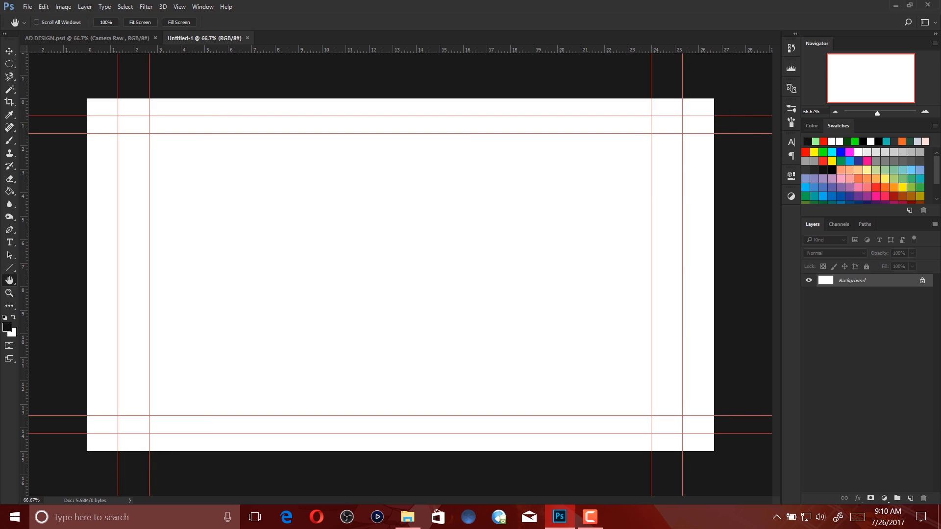
double_click(851, 280)
key("Return")
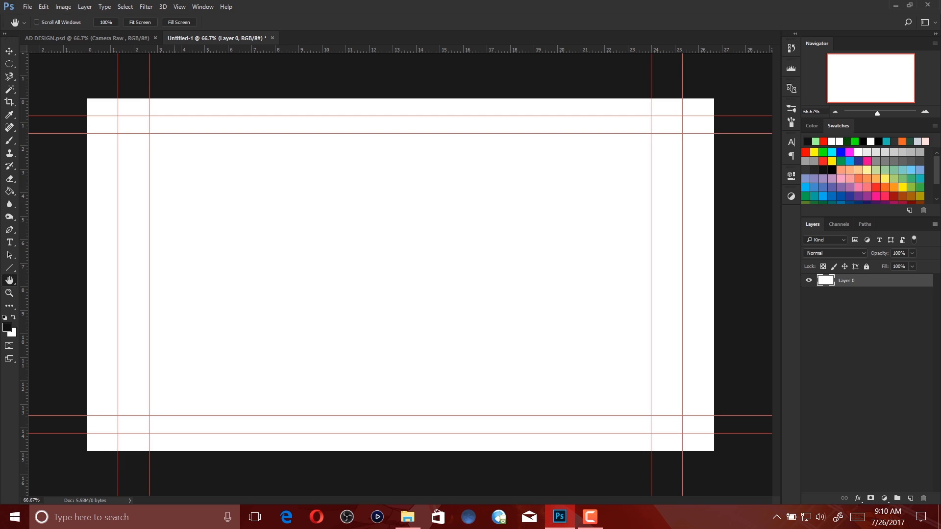
left_click(408, 517)
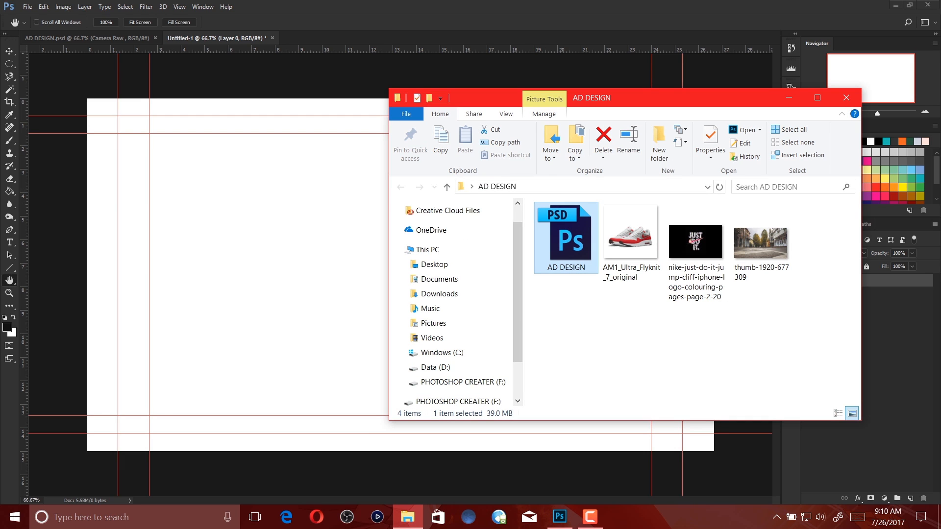
left_click(631, 241)
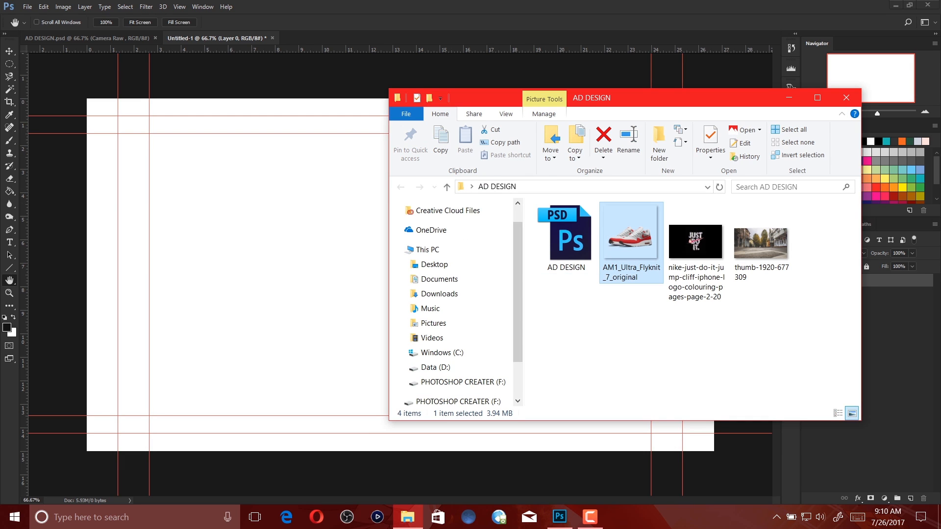
left_click(695, 245)
left_click(761, 244)
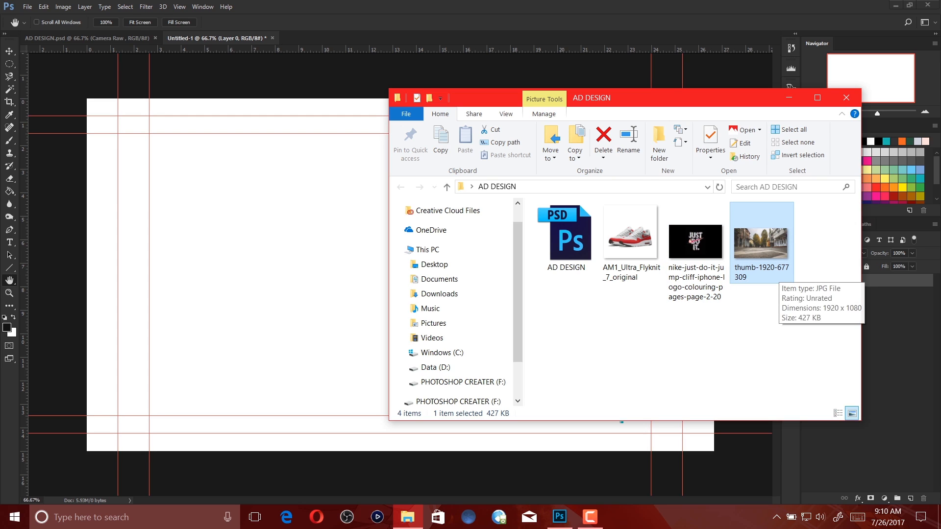
left_click(407, 517)
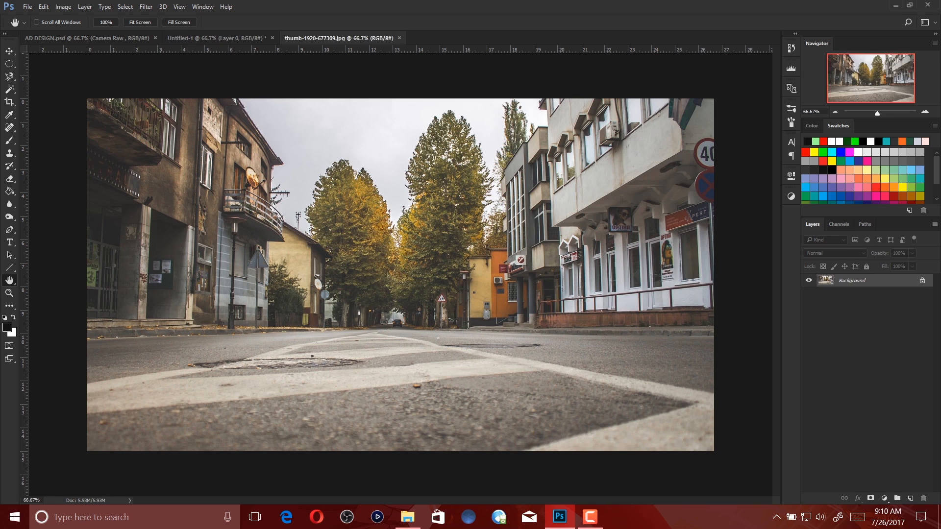
double_click(852, 281)
left_click(555, 167)
Place the street photo in the Untitled-1 document so it fills the canvas, and name its layer Background
key("v")
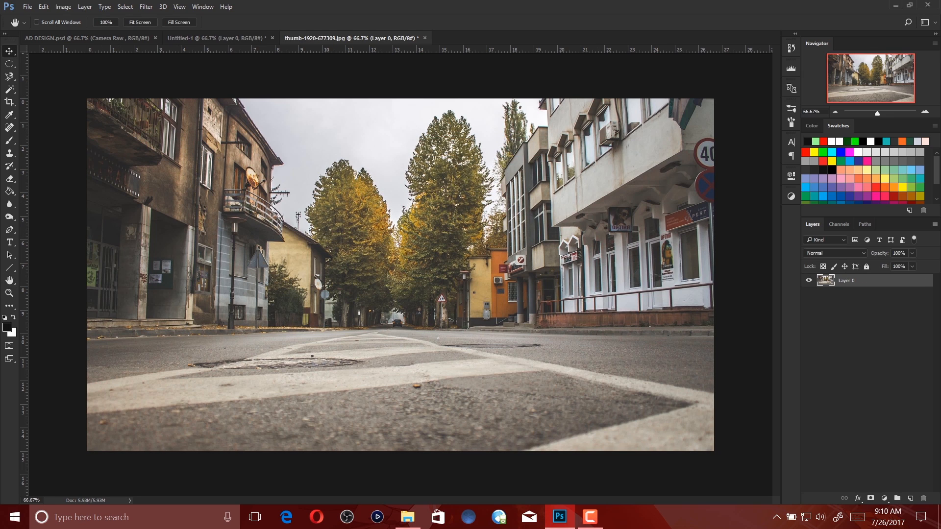
left_click_drag(202, 107, 331, 209)
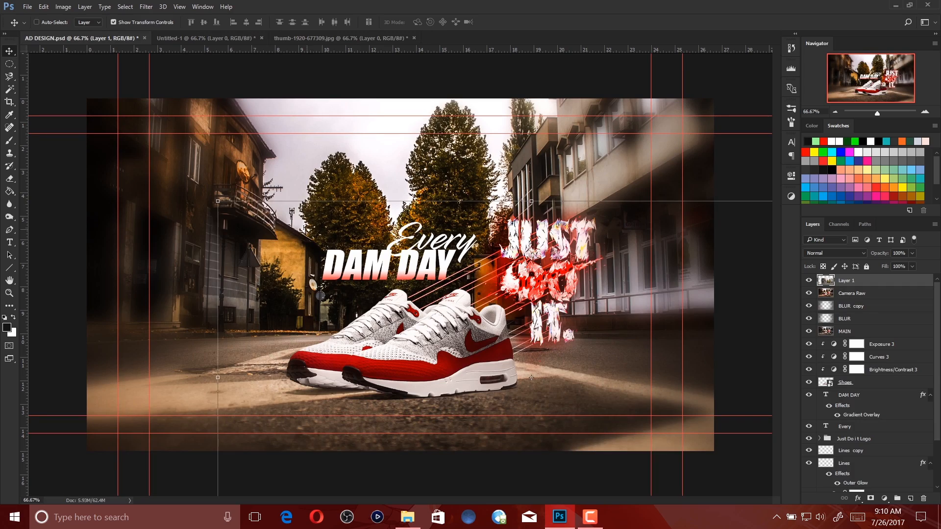
left_click_drag(412, 259, 430, 247)
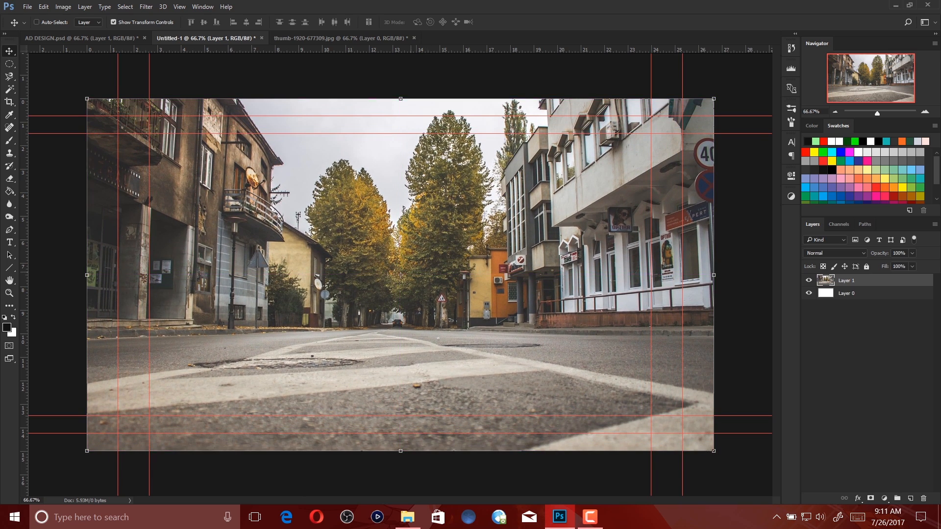
key("m")
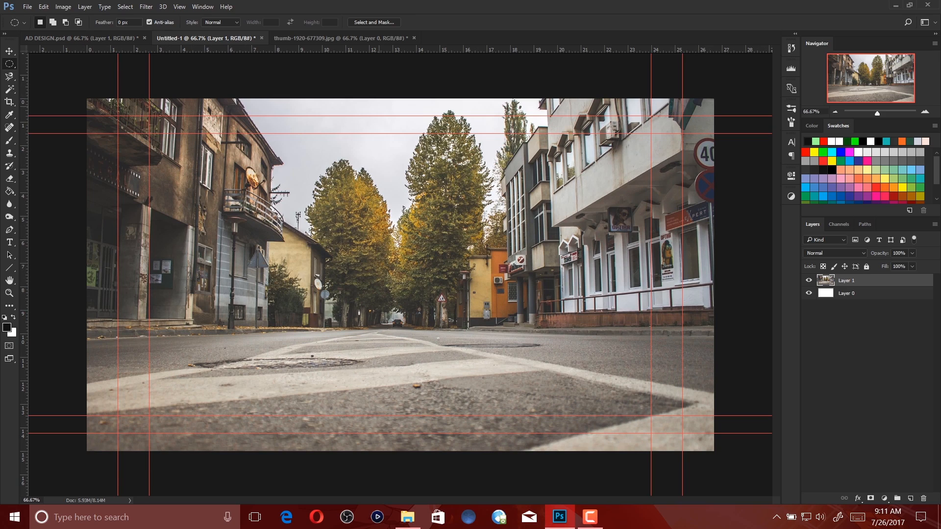
double_click(847, 281)
type("Background")
key("Return")
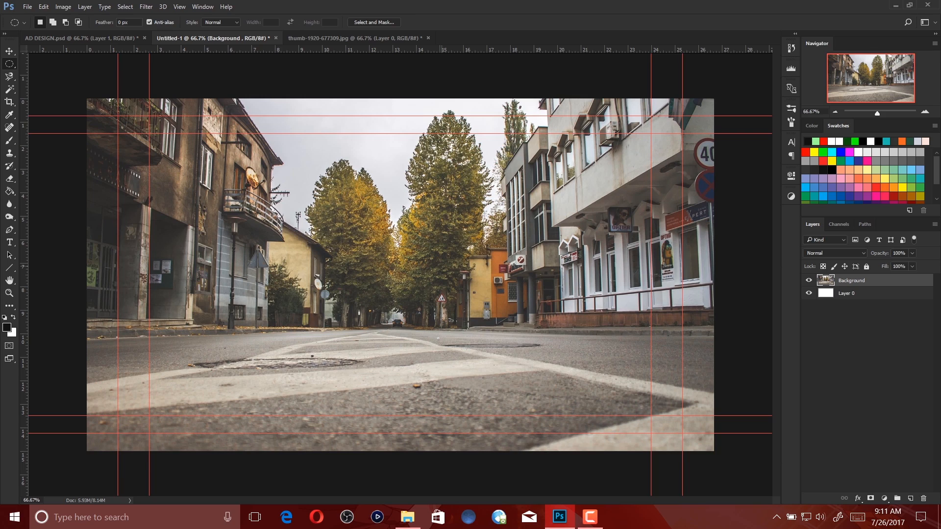
Add a Brightness/Contrast adjustment layer above the street photo with brightness -10 and contrast 79
left_click(884, 499)
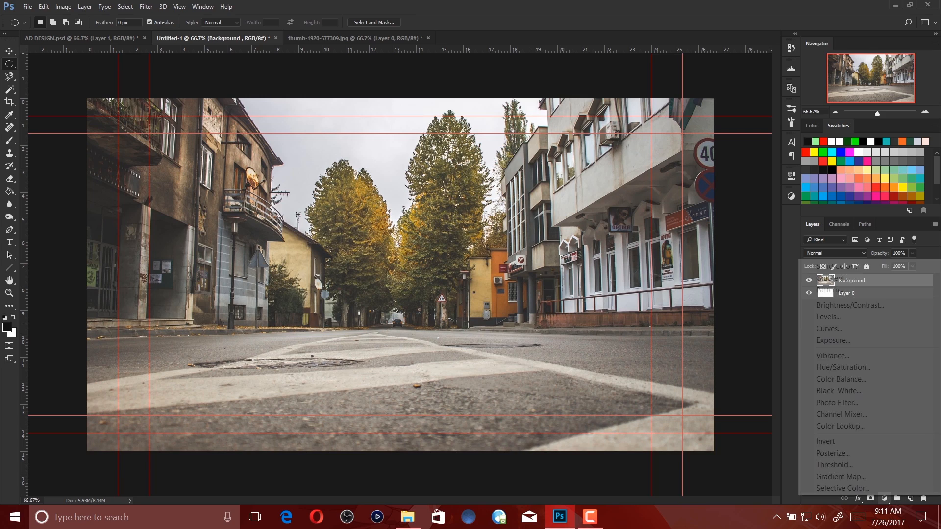
left_click(843, 305)
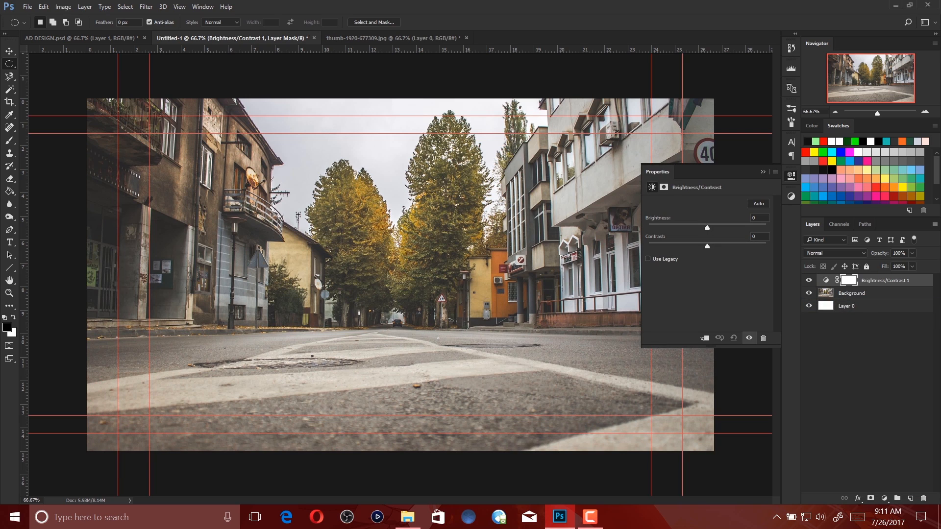
left_click_drag(707, 228, 717, 228)
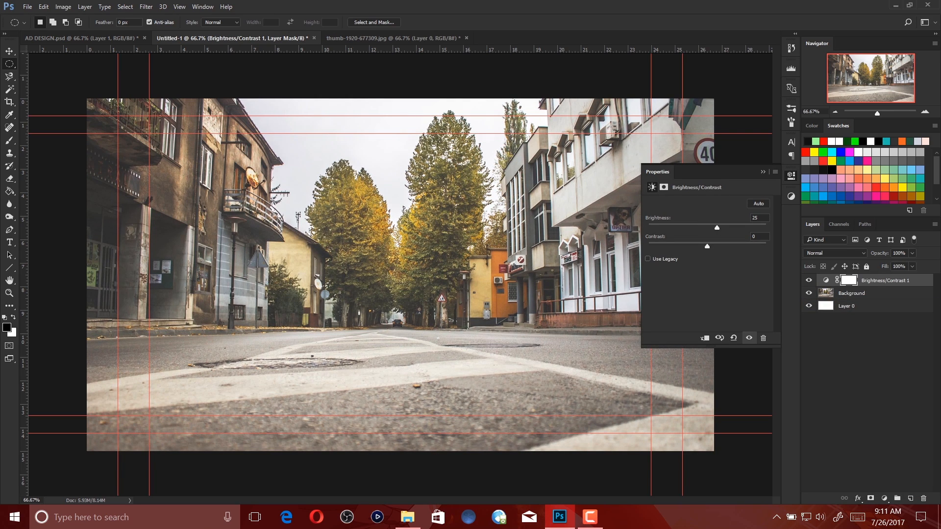
left_click_drag(708, 247, 754, 246)
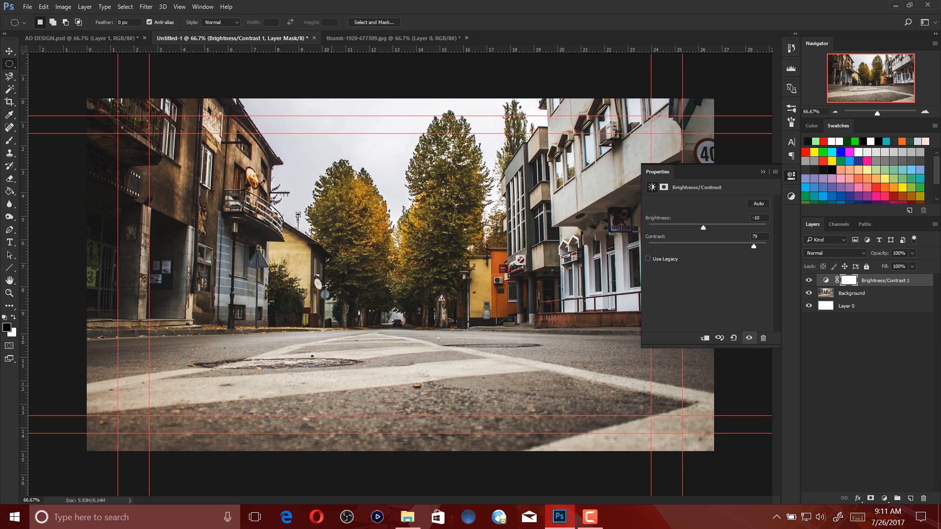
Add a Curves adjustment layer using the Linear Contrast (RGB) preset
left_click(884, 498)
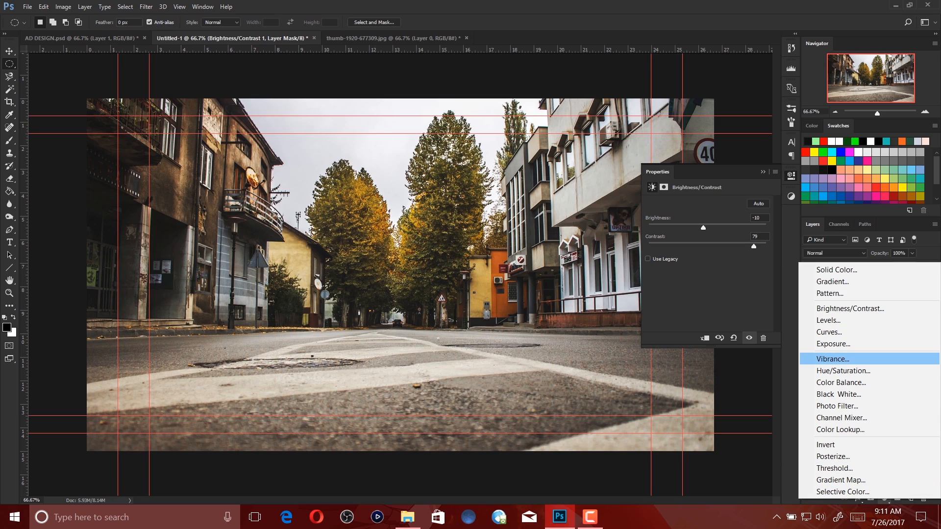
left_click(829, 331)
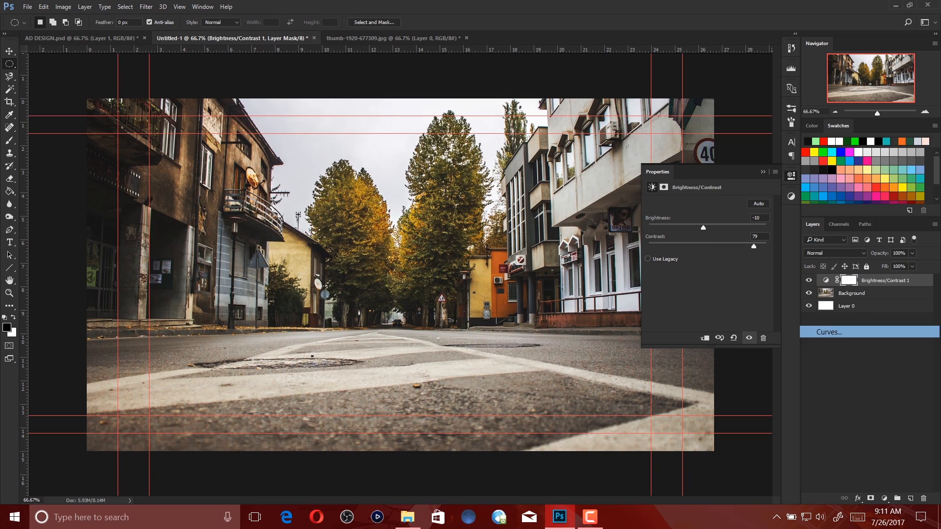
left_click(715, 204)
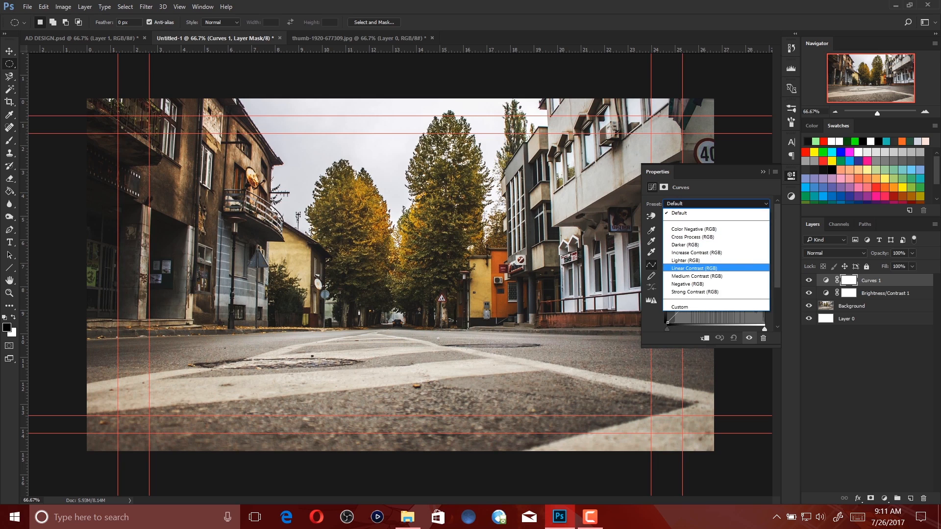
left_click(696, 265)
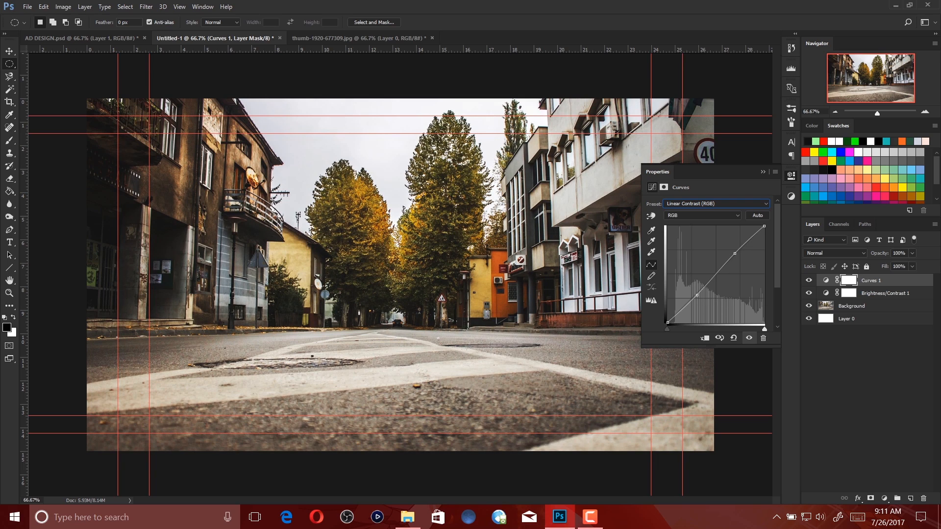
Add an Exposure adjustment layer with exposure 0.00 and gamma correction 0.76
left_click(884, 498)
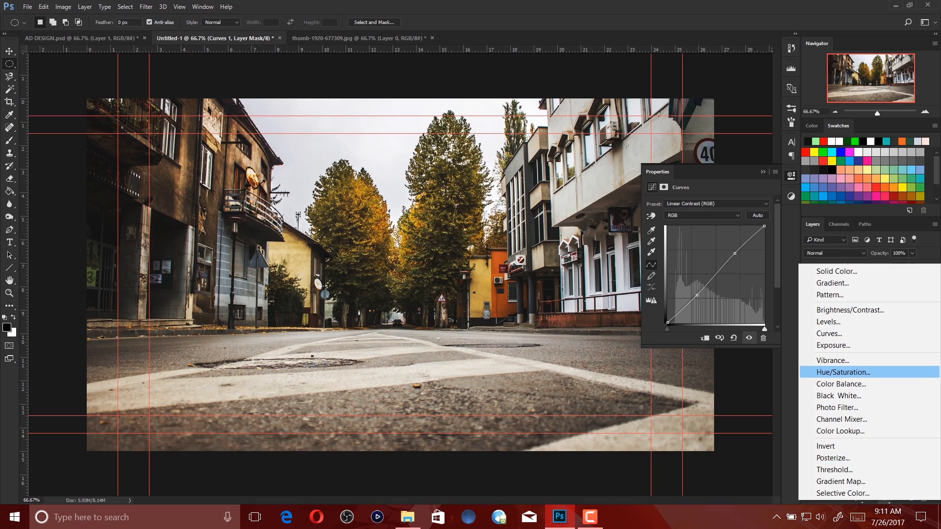
left_click(833, 345)
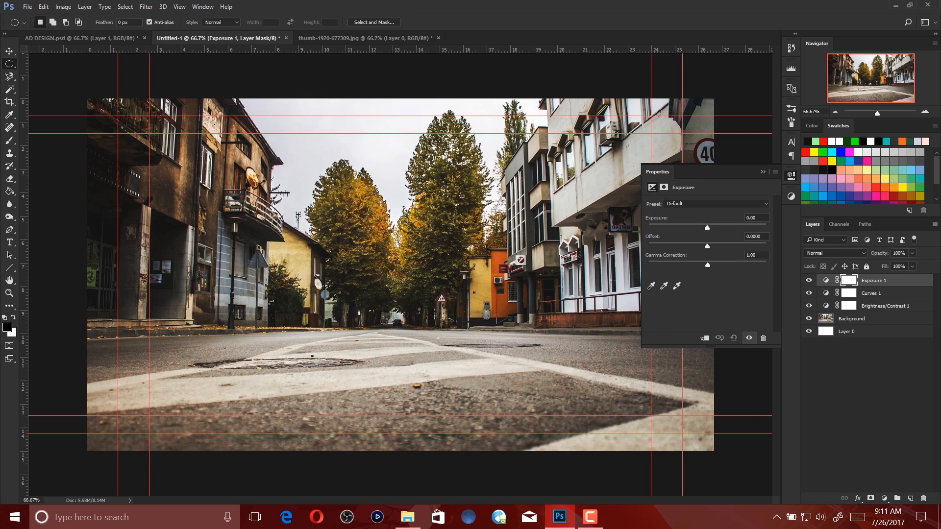
left_click_drag(707, 228, 711, 228)
left_click_drag(707, 265, 717, 265)
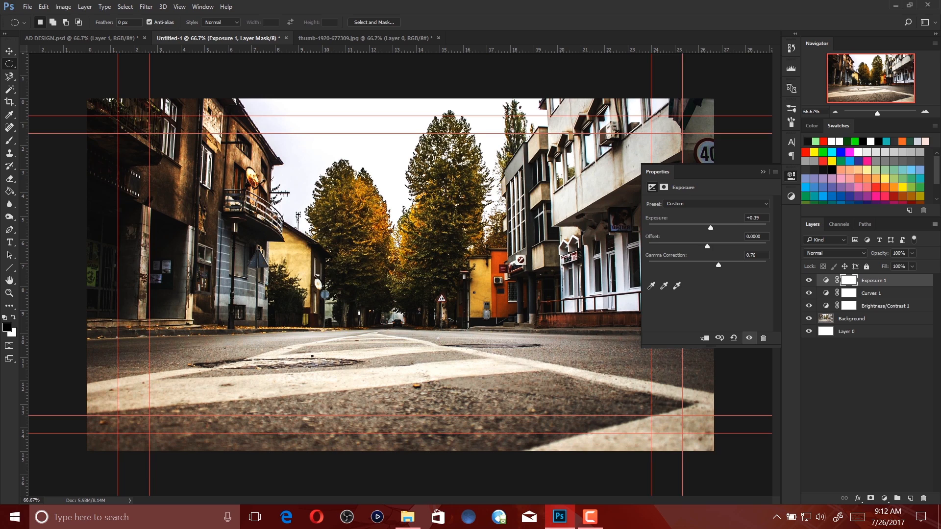
left_click_drag(708, 227, 707, 227)
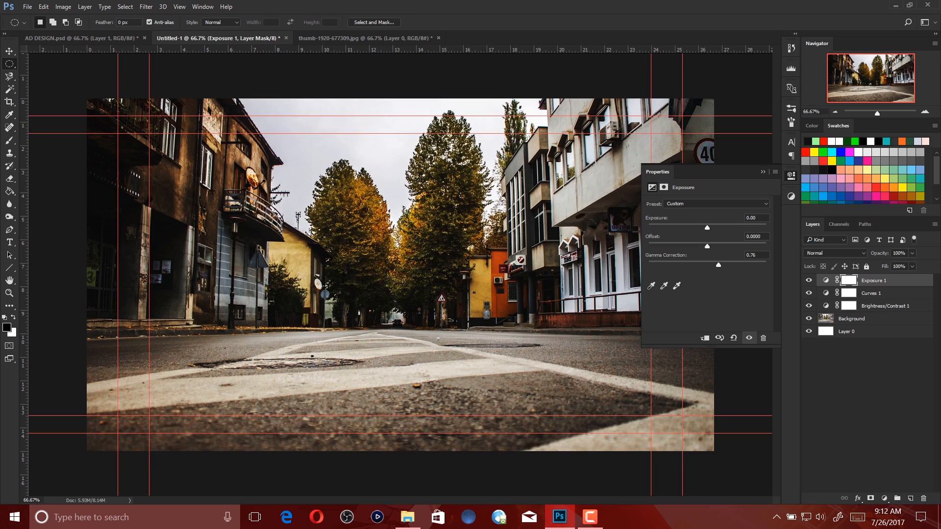
left_click(762, 171)
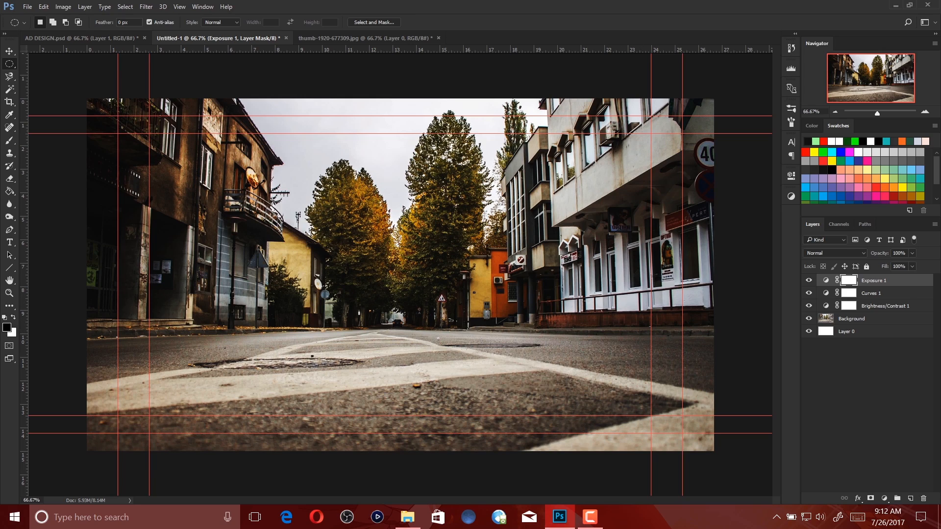
Clip the Exposure, Curves and Brightness/Contrast adjustment layers to the street photo layer
key("ctrl+alt+g")
key("ctrl+alt+g")
key("ctrl+alt+g")
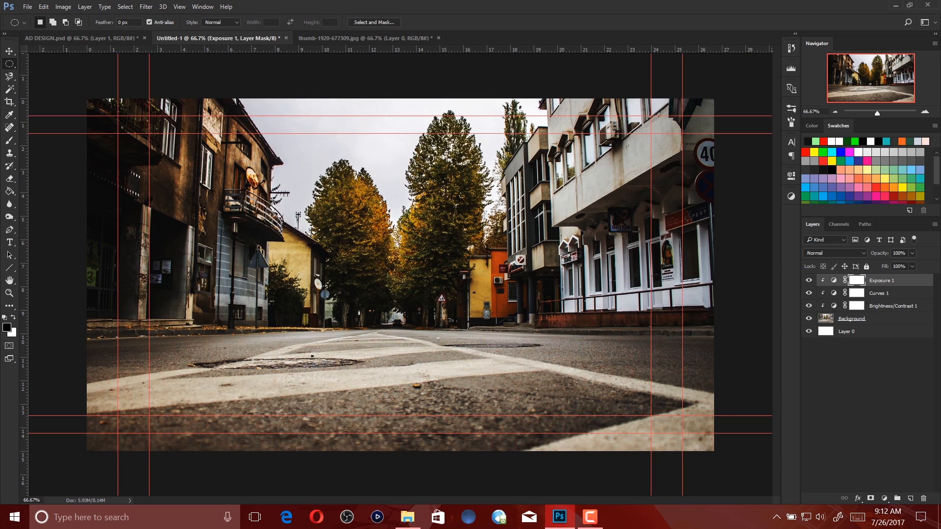
Group the street photo layer with its three clipped adjustment layers and name the group Background
right_click(882, 319)
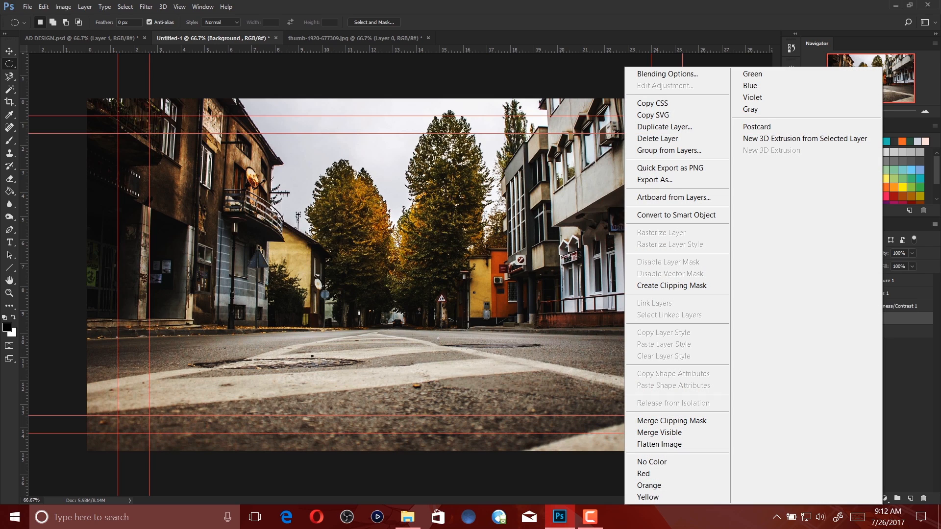
key("Escape")
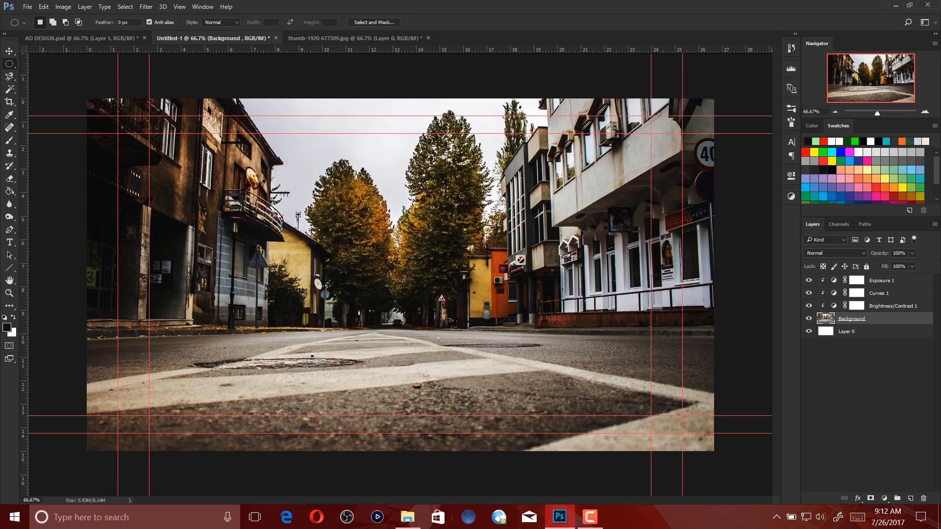
left_click(883, 281, "ctrl")
left_click(882, 293, "ctrl")
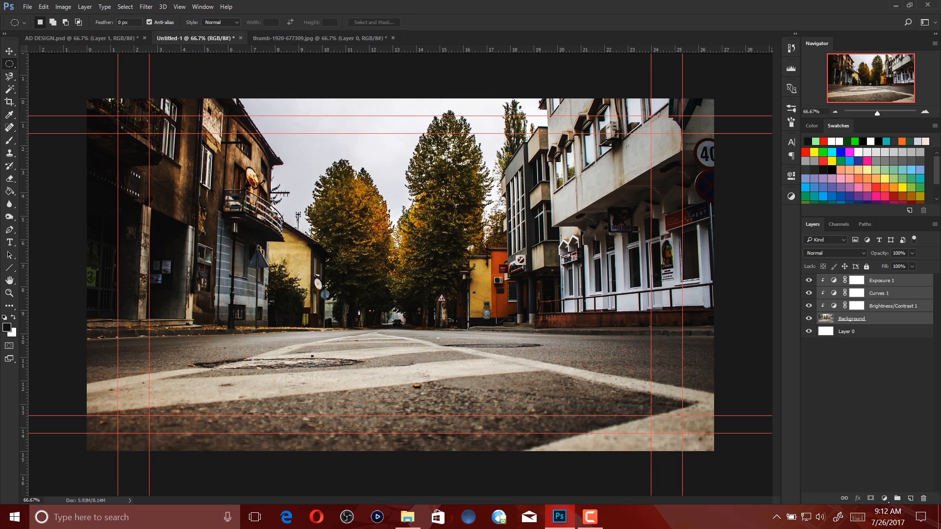
key("g")
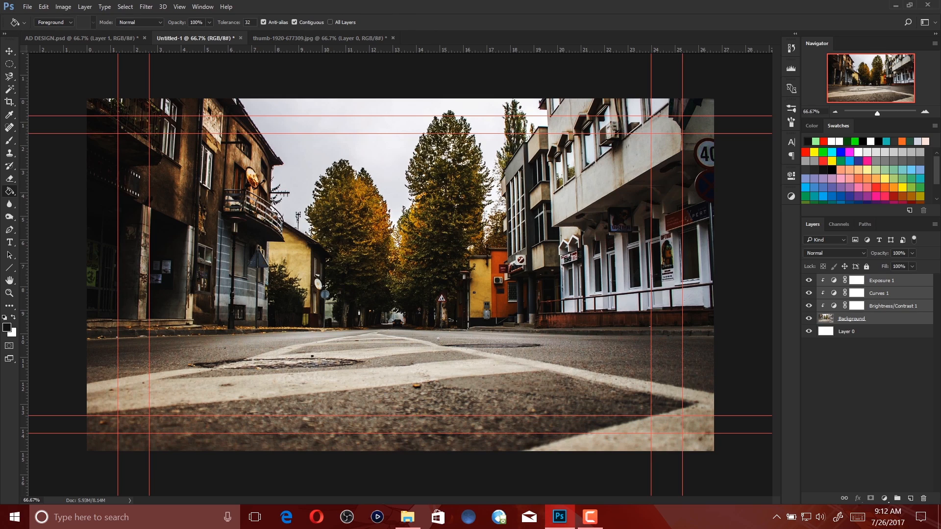
key("ctrl+g")
double_click(846, 280)
type("B")
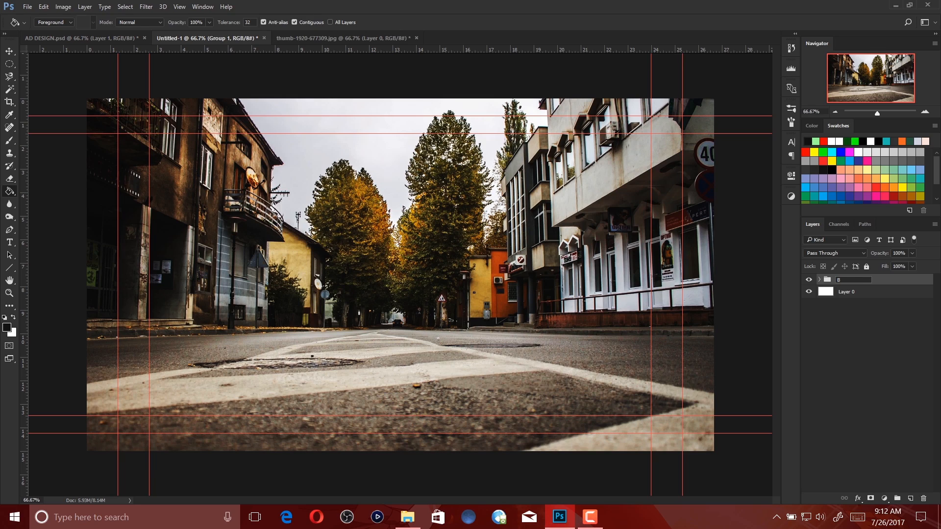
type("ackground")
key("Return")
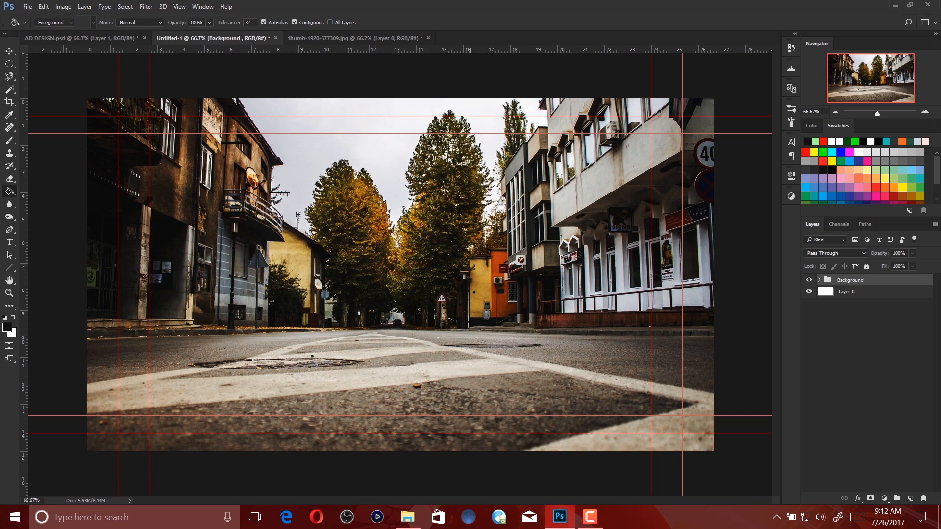
Open the shoe image AM1_Ultra_Flyknit_7_original from the AD DESIGN folder as its own document
left_click(408, 516)
left_click_drag(631, 231, 682, 49)
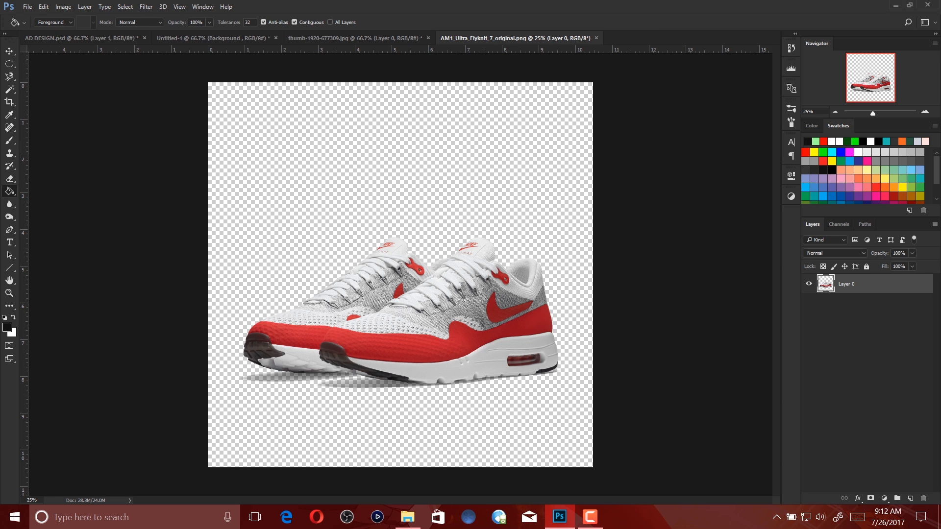
Copy the shoe image into the Untitled-1 document and rename its new layer Shoes
key("v")
left_click_drag(413, 270, 346, 379)
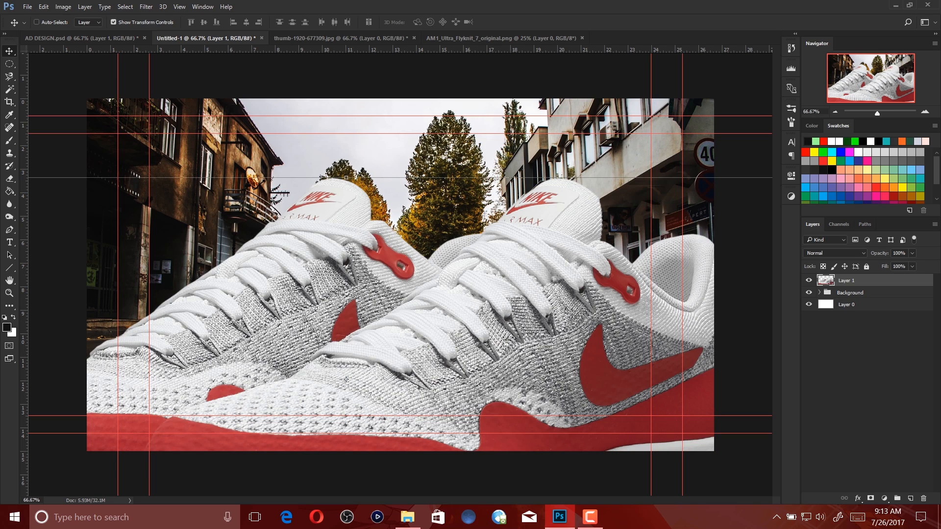
double_click(846, 281)
type("Shoes")
key("Return")
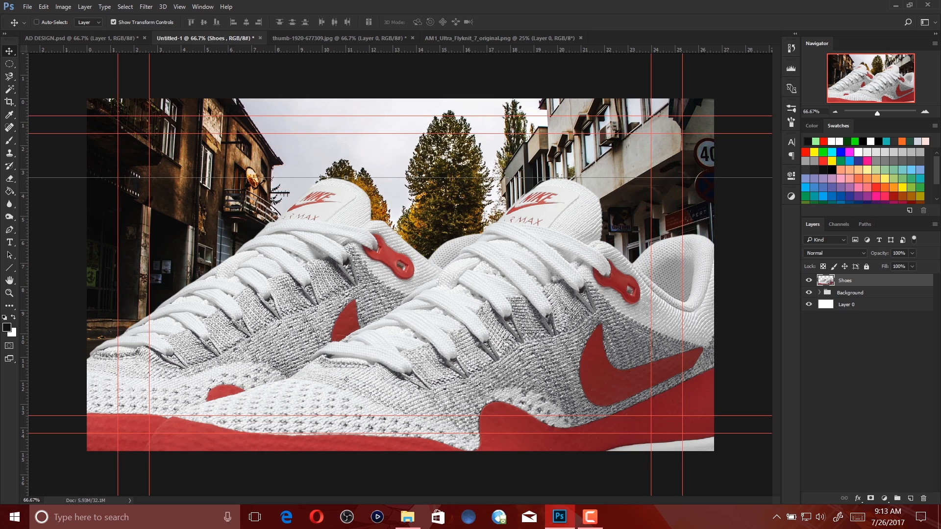
Convert the Shoes layer to a smart object and scale it to about 30.7%, centring it on the road at X 984 px, Y 730 px
right_click(846, 281)
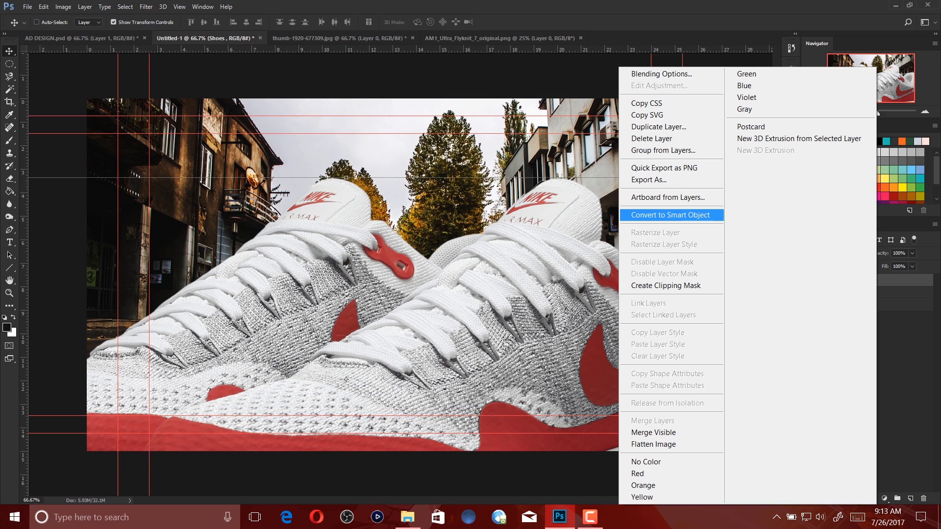
left_click(670, 215)
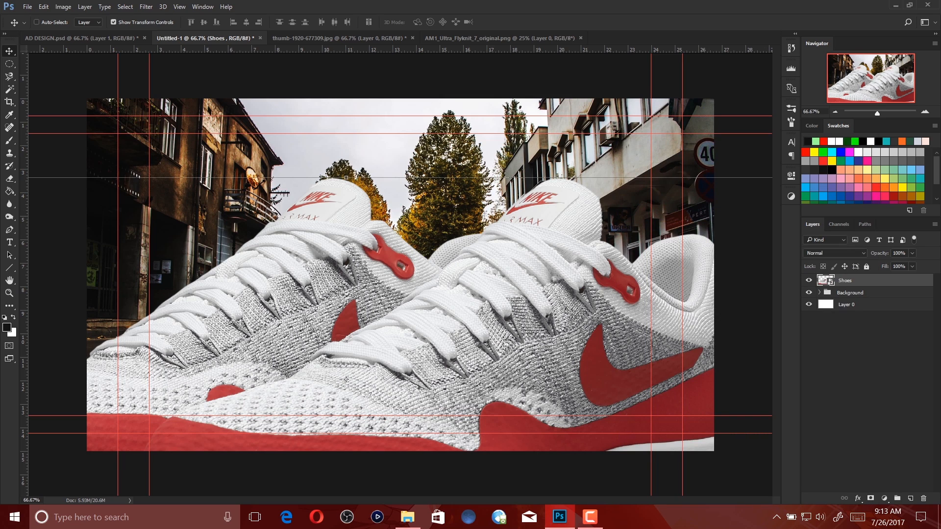
scroll(400, 275, "down", 2)
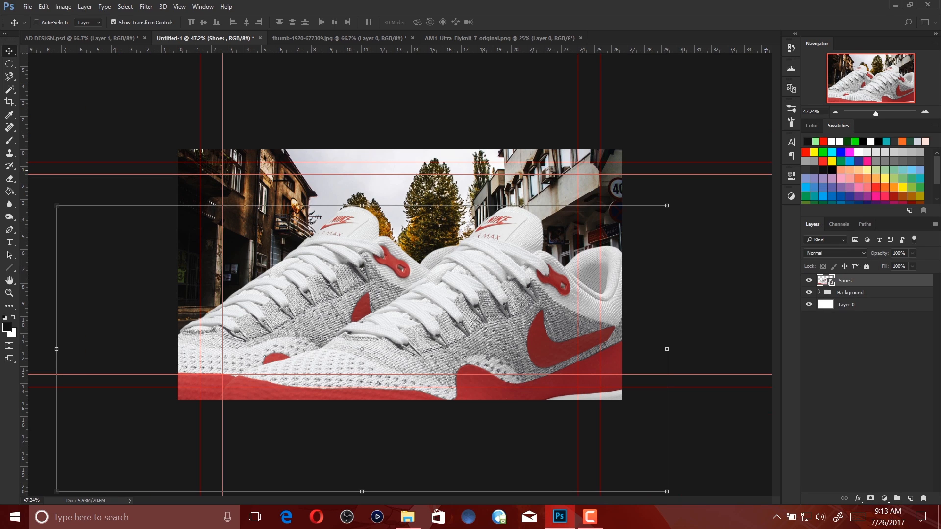
left_click_drag(667, 205, 485, 263)
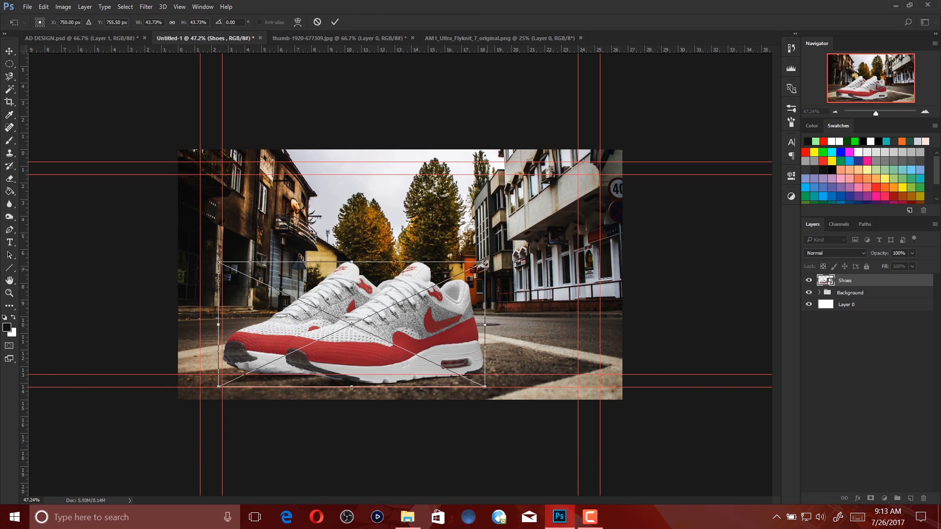
left_click_drag(485, 263, 470, 278)
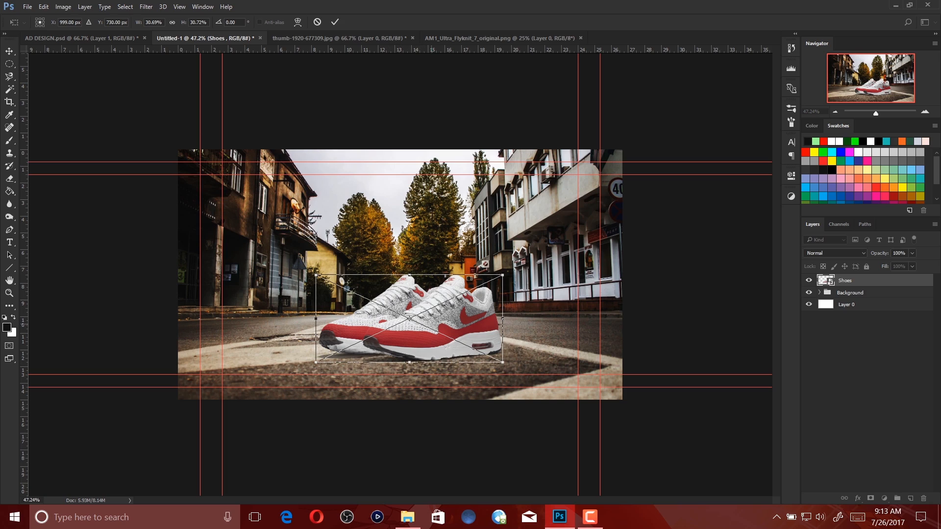
left_click_drag(434, 325, 431, 325)
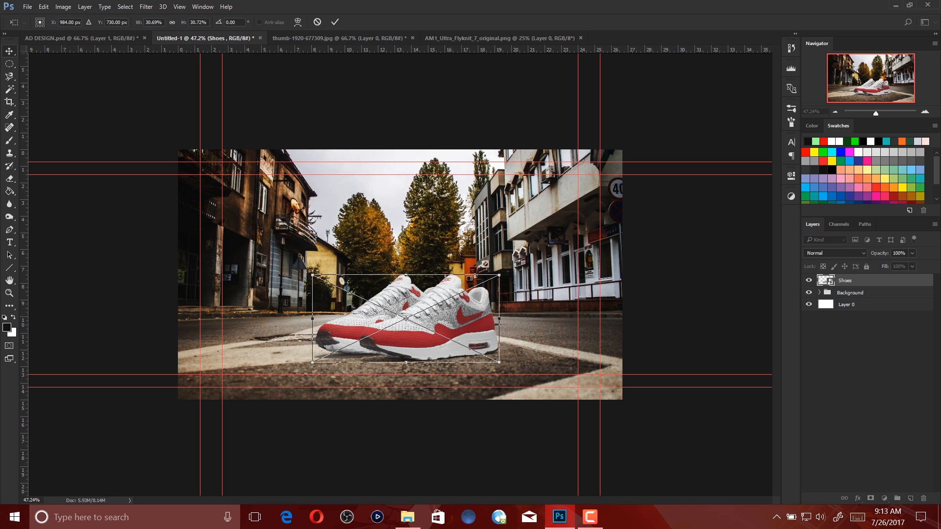
left_click(9, 51)
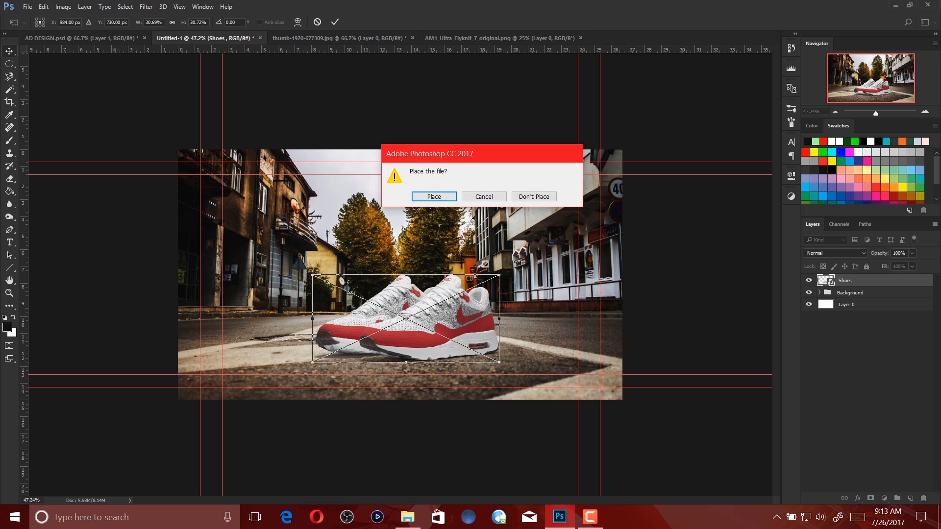
left_click(434, 196)
left_click(9, 64)
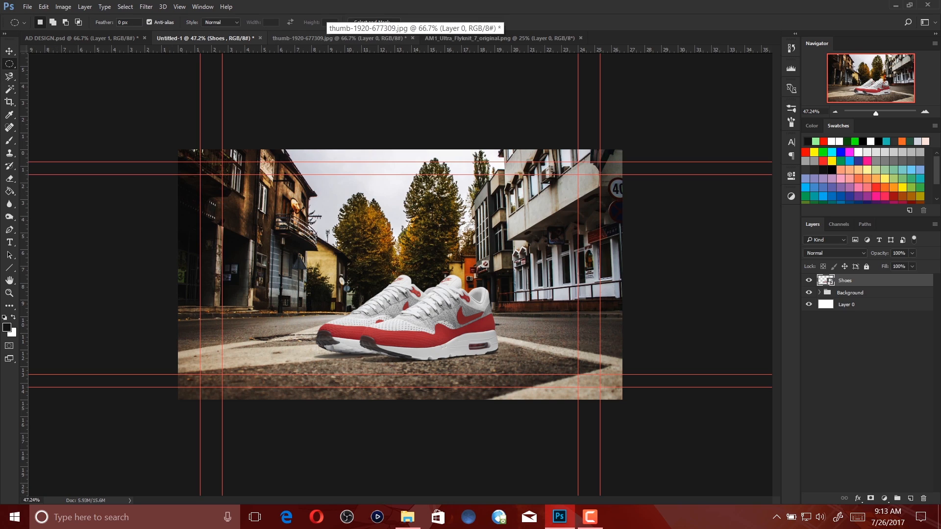
Switch to AD DESIGN.psd and delete the stray street photo layer, Layer 1, covering the finished ad
left_click(81, 38)
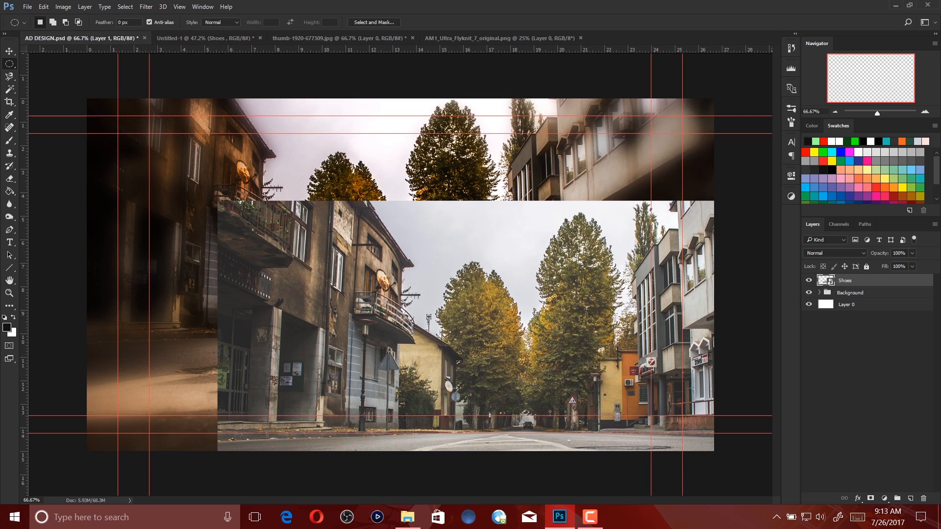
left_click_drag(847, 280, 923, 498)
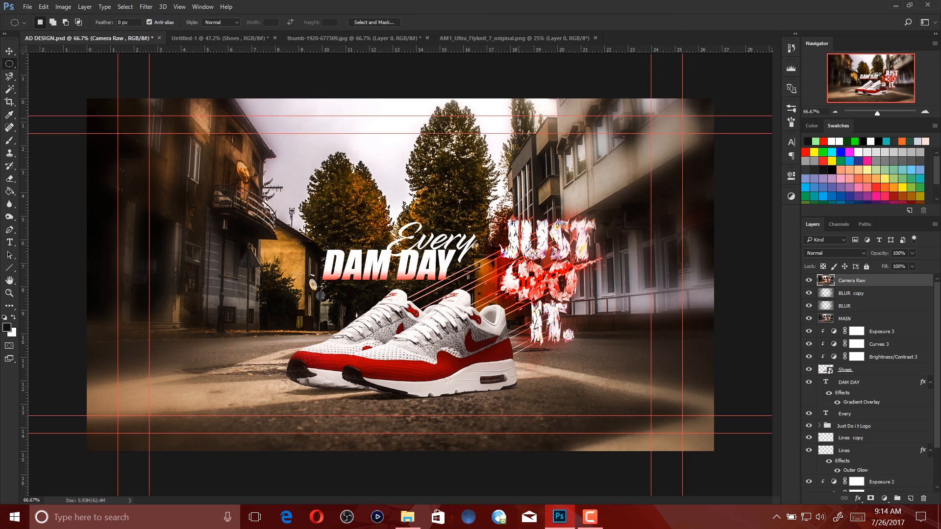
Open the nike-just-do-it logo image from the AD DESIGN folder as its own document and unlock its background as Layer 0
left_click(408, 517)
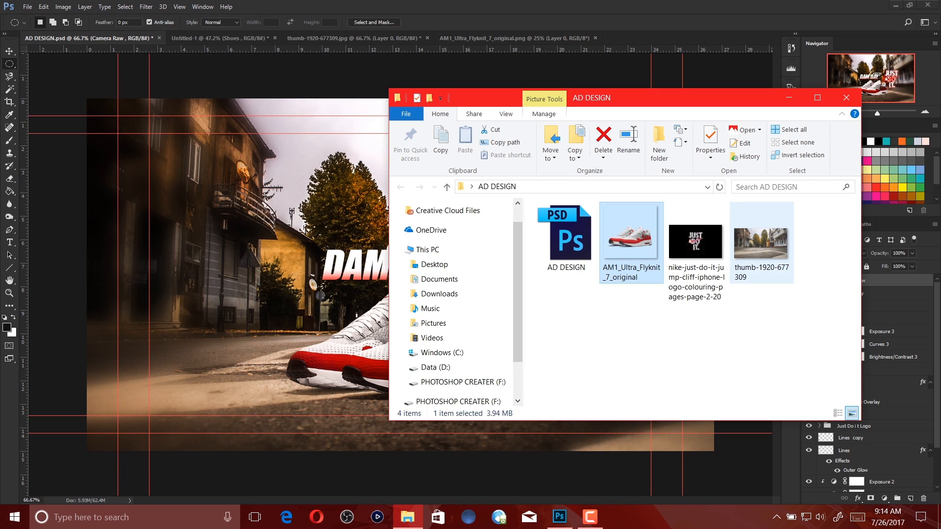
left_click(696, 250)
left_click_drag(696, 243, 698, 39)
double_click(852, 281)
left_click(554, 168)
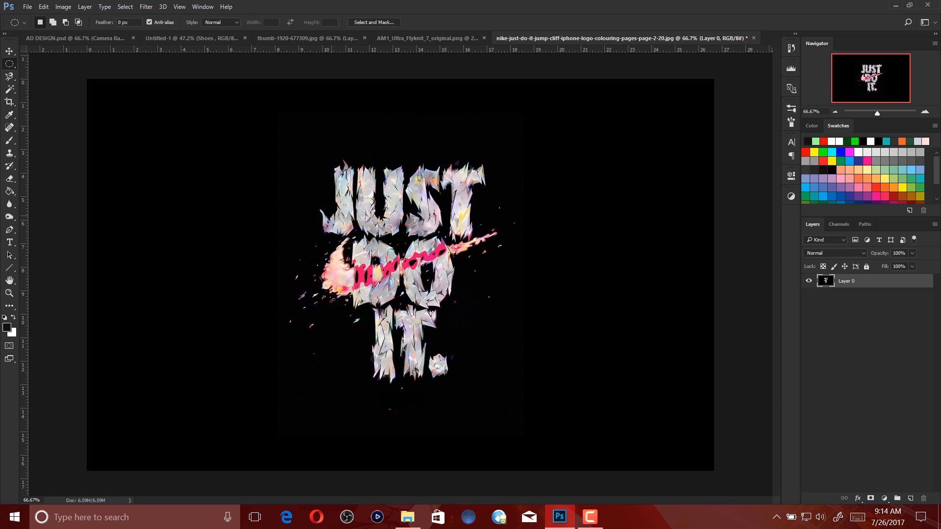
Add a Hue/Saturation adjustment layer above the logo with Colorize on, hue 360 and saturation 81
key("ctrl+Tab")
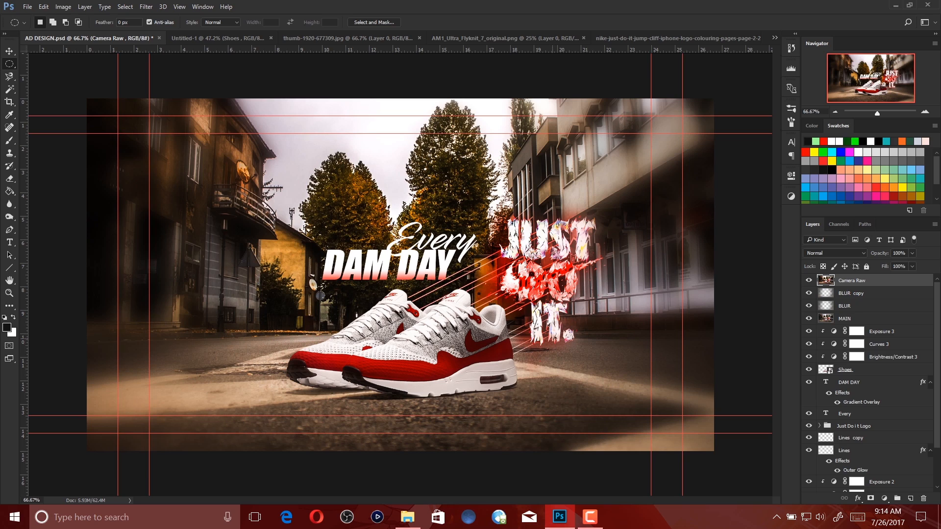
key("ctrl+shift+Tab")
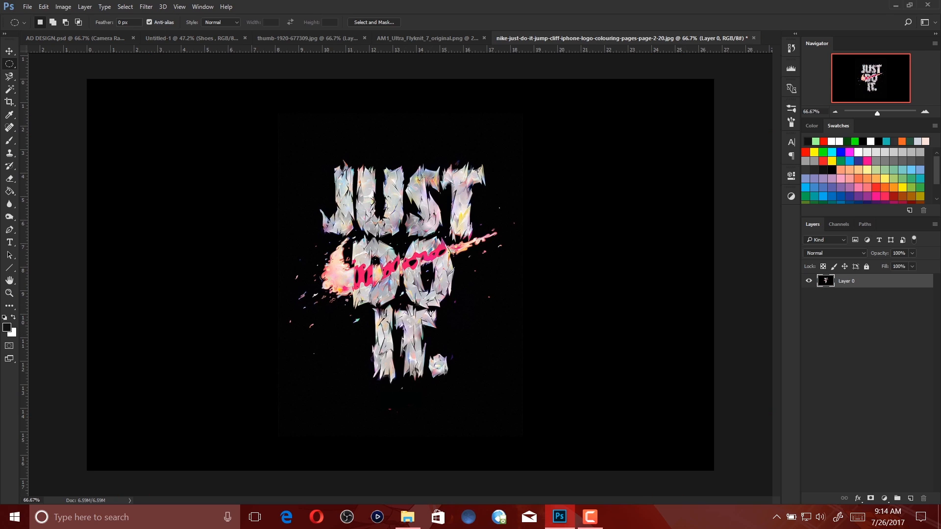
left_click(884, 498)
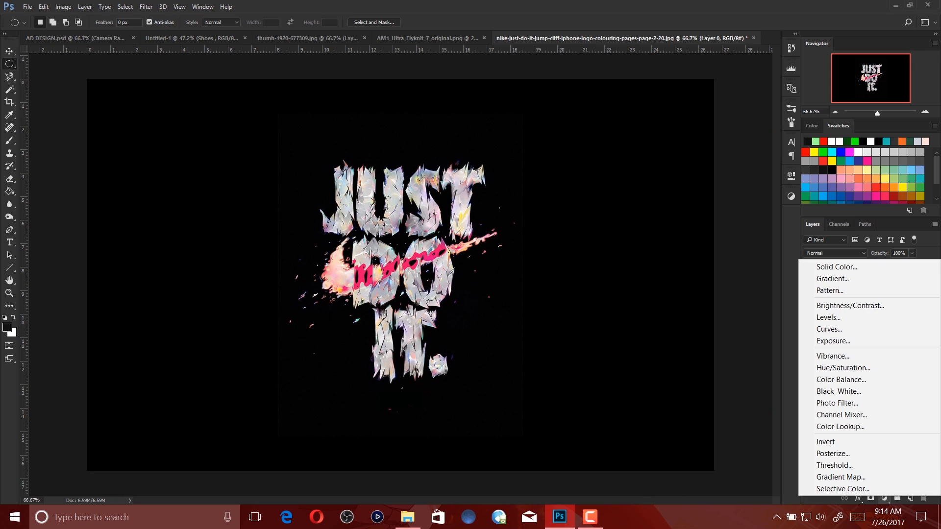
left_click(833, 367)
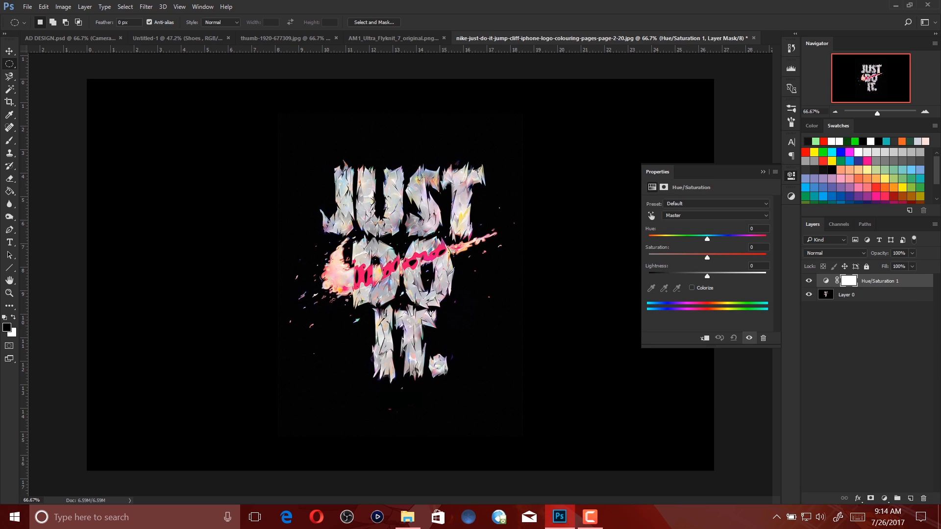
left_click(692, 288)
left_click_drag(648, 239, 766, 240)
left_click_drag(677, 257, 743, 257)
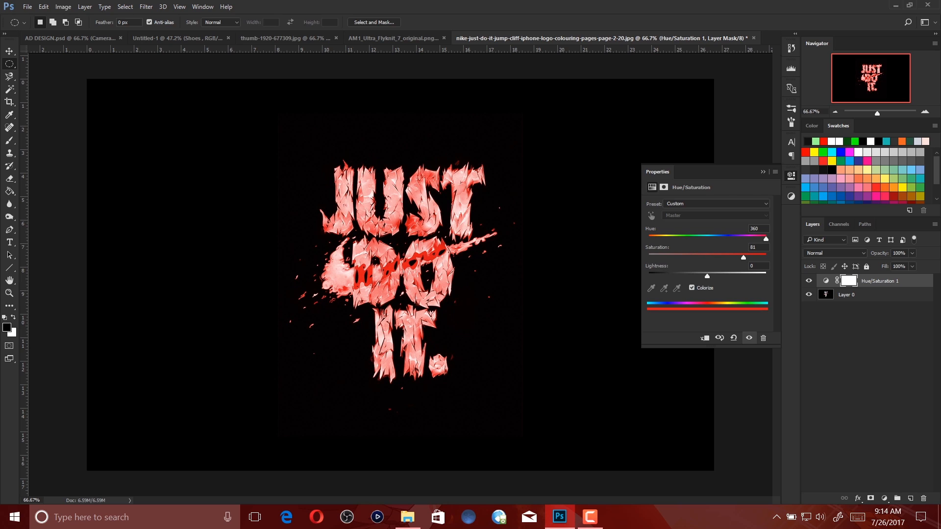
left_click(763, 171)
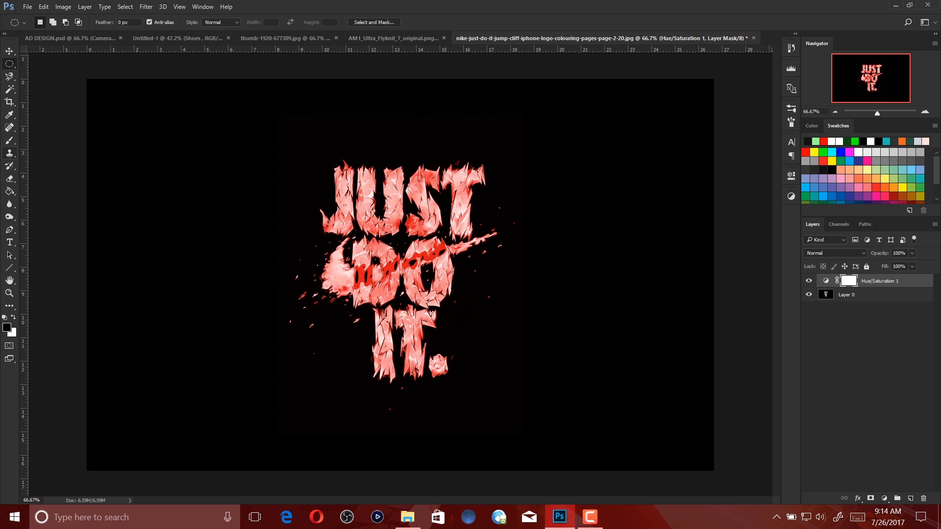
Paint black (000000) with a 150 px brush on the Hue/Saturation mask over the word JUST
left_click(9, 141)
left_click(6, 327)
left_click(702, 253)
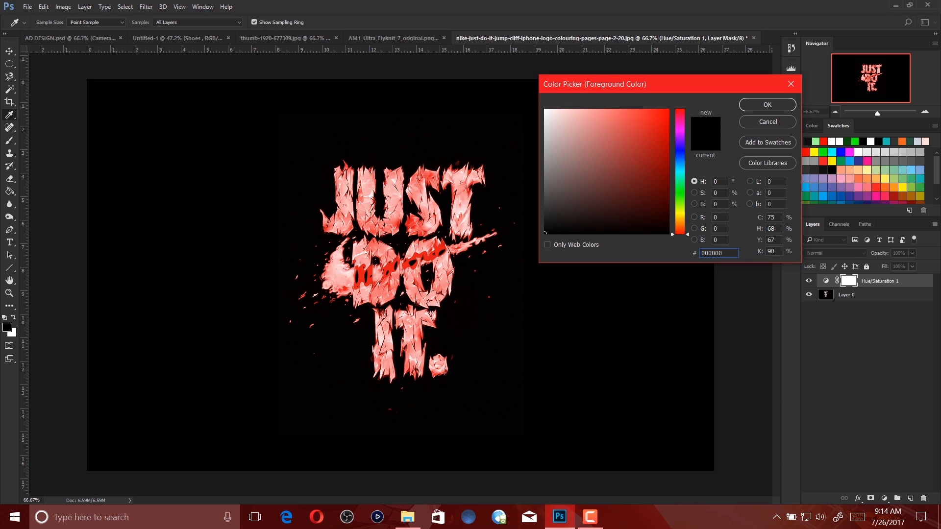
left_click(768, 104)
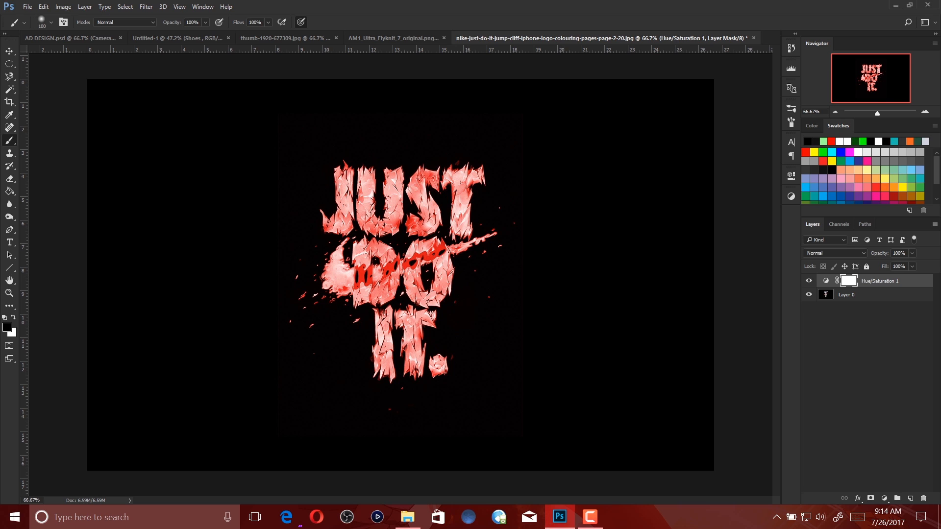
scroll(630, 255, "up", 4)
scroll(631, 255, "up", 2)
scroll(399, 275, "up", 2)
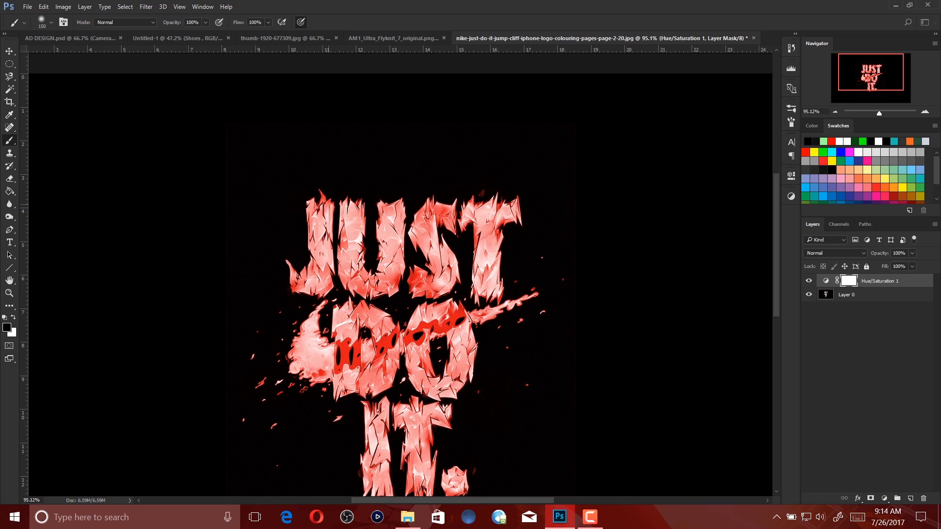
mouse_move(321, 196)
left_mouse_down()
mouse_move(301, 280)
mouse_move(429, 265)
mouse_move(356, 206)
mouse_move(407, 241)
mouse_move(468, 211)
left_mouse_up()
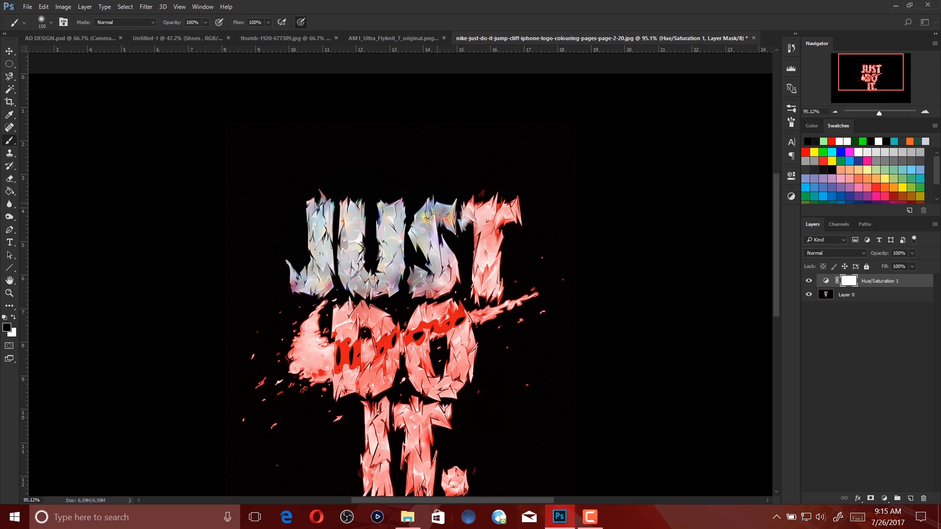
mouse_move(422, 272)
left_mouse_down()
mouse_move(490, 240)
mouse_move(500, 220)
mouse_move(482, 273)
left_mouse_up()
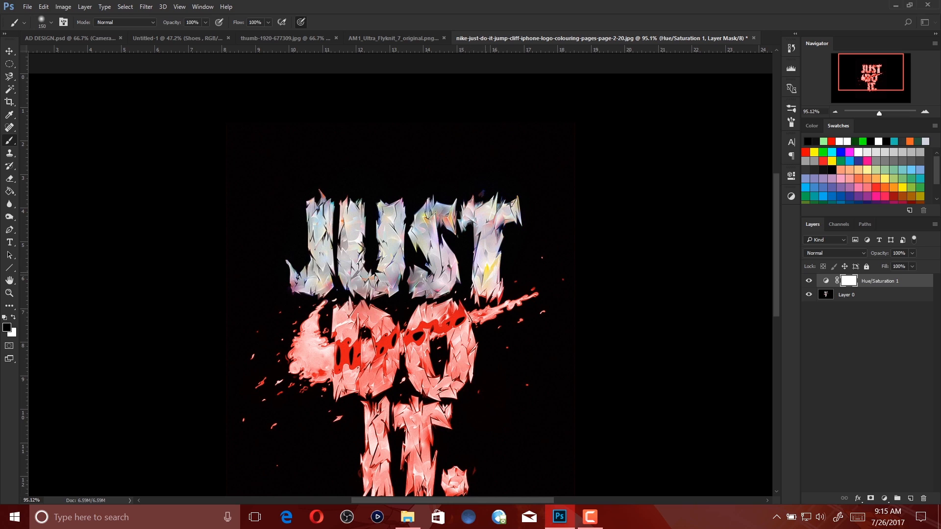
Paint the Hue/Saturation mask black over the word IT and its period, leaving DO and the swoosh red
scroll(396, 275, "down", 3)
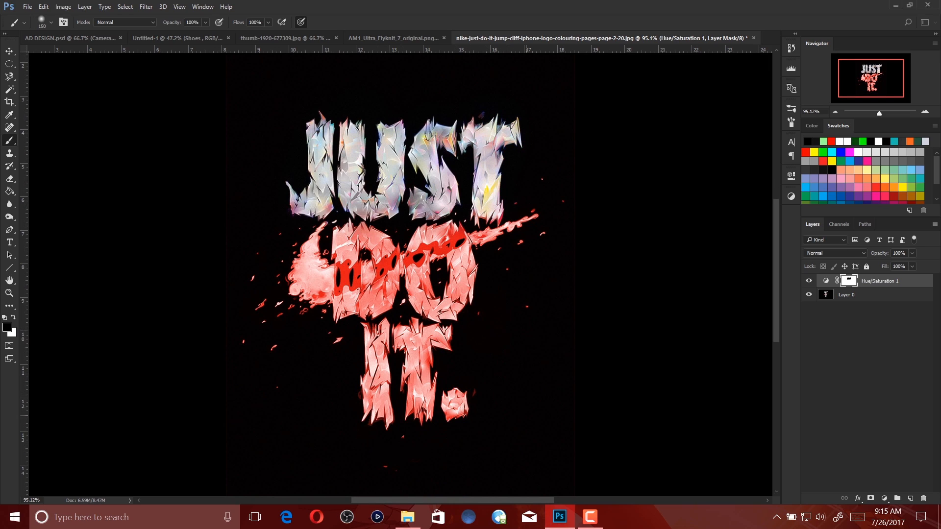
mouse_move(489, 413)
left_mouse_down()
mouse_move(441, 400)
mouse_move(431, 380)
mouse_move(354, 377)
left_mouse_up()
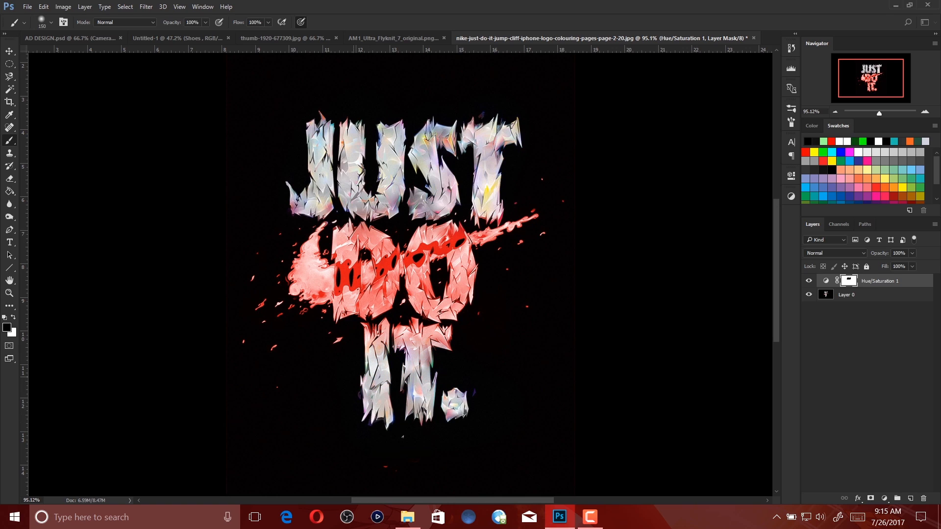
left_click_drag(384, 344, 429, 357)
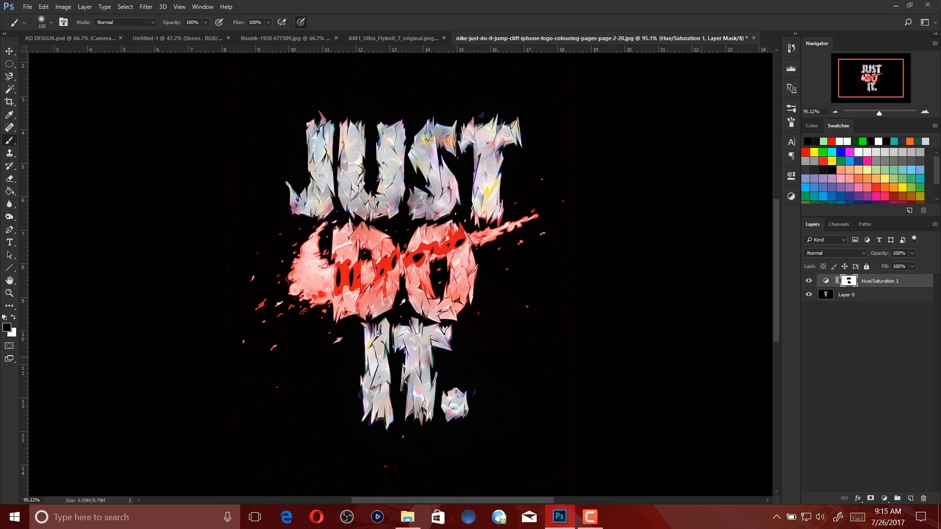
scroll(400, 274, "down", 10)
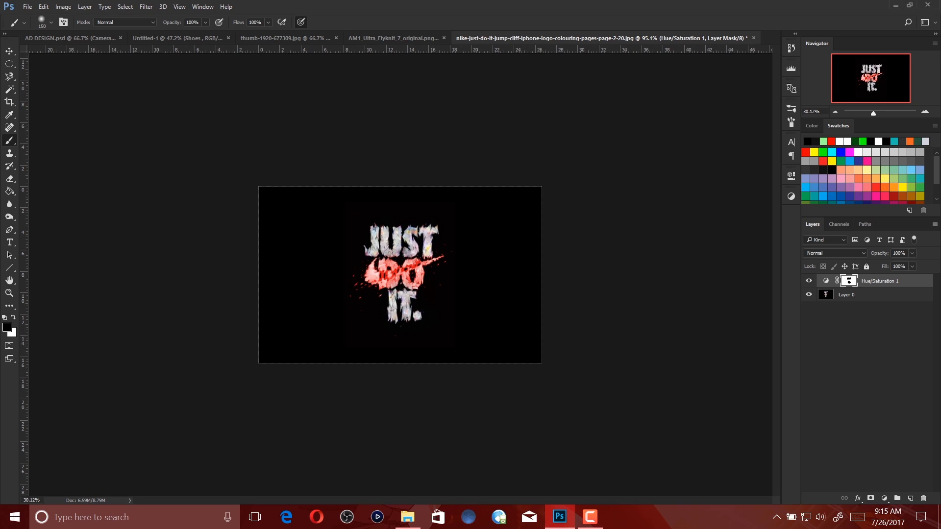
scroll(400, 275, "up", 5)
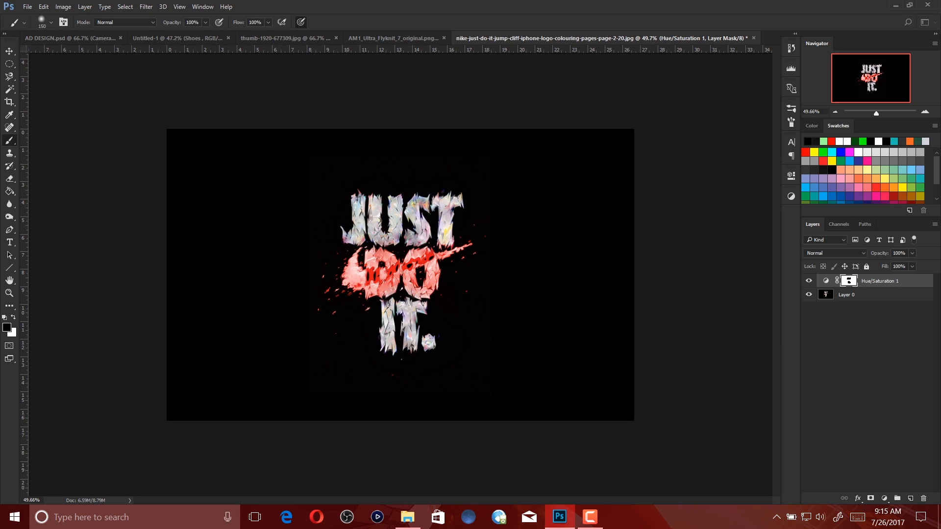
Select the black area around the logo on Layer 0 with the Magic Wand at tolerance 32, delete it and deselect
left_click(846, 295)
left_click(10, 89)
left_click(254, 250)
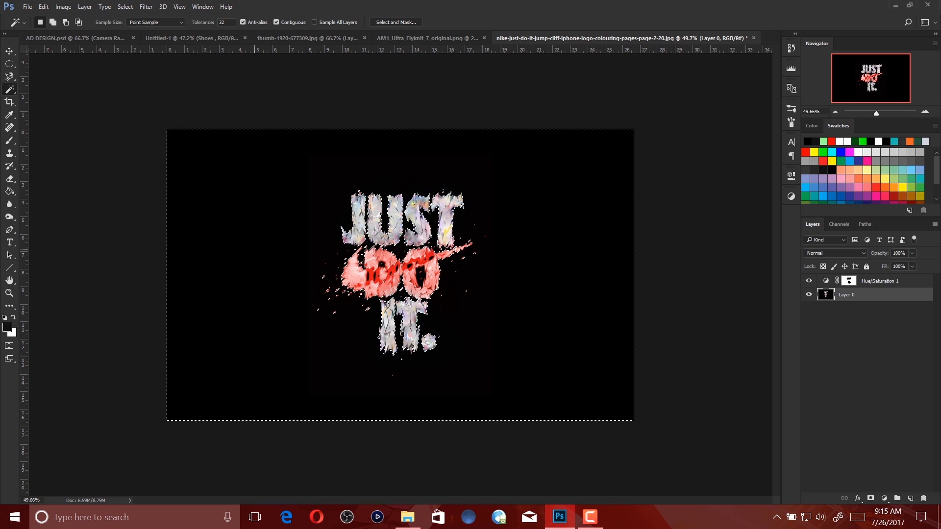
key("Delete")
key("ctrl+d")
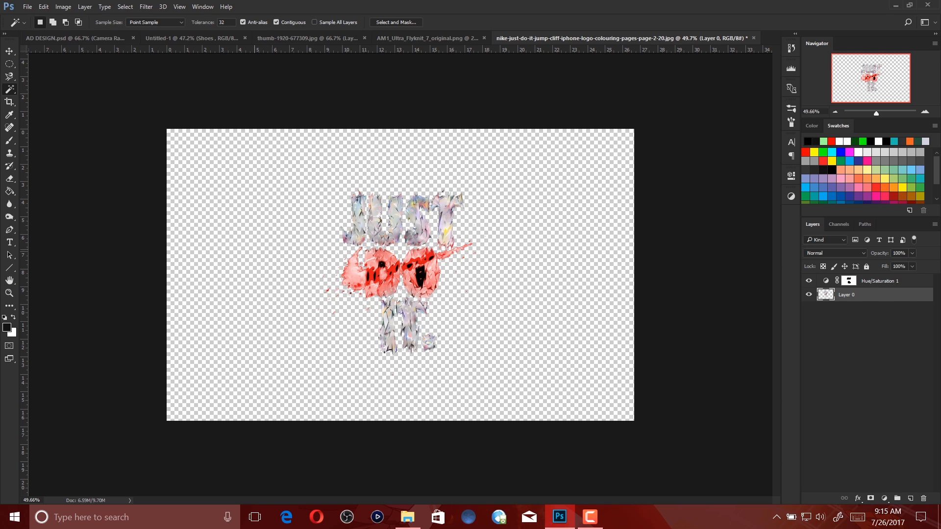
Create a new layer beneath Layer 0, fill it with the near-black foreground color, and reselect Layer 0
left_click(911, 498)
left_click_drag(865, 295, 865, 379)
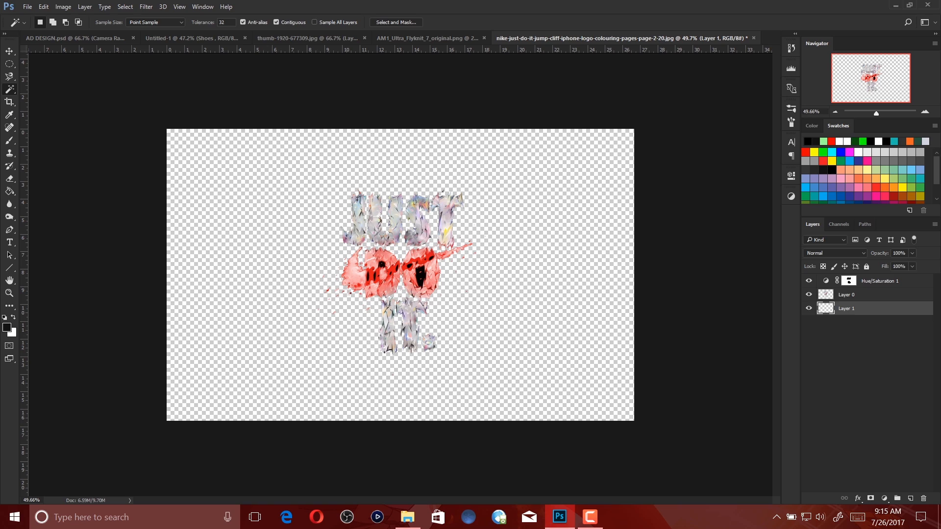
left_click(9, 192)
left_click(255, 261)
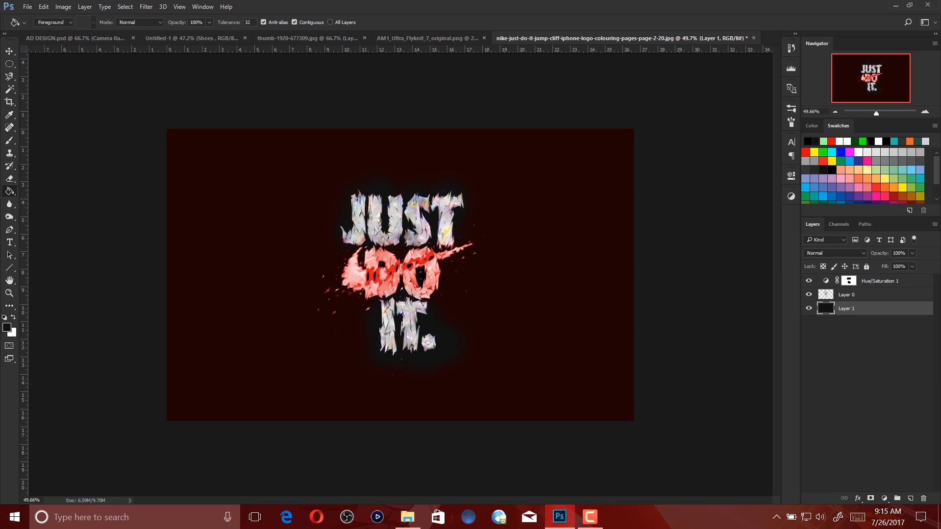
left_click(860, 295)
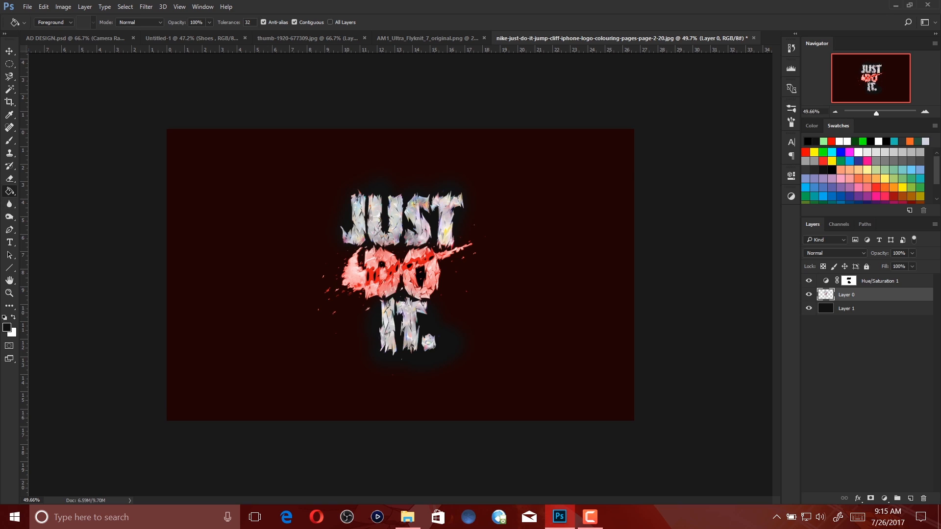
left_click(839, 142)
left_click(570, 359)
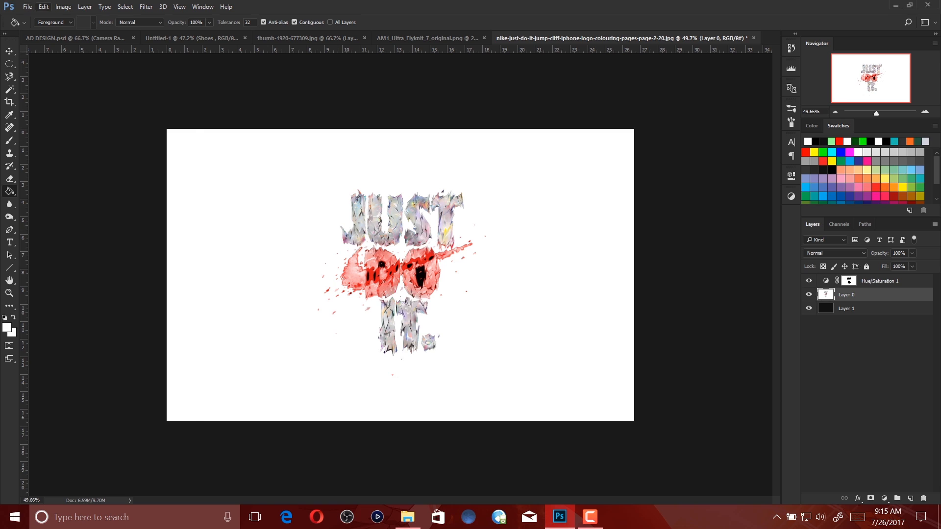
left_click(44, 7)
key("ctrl+z")
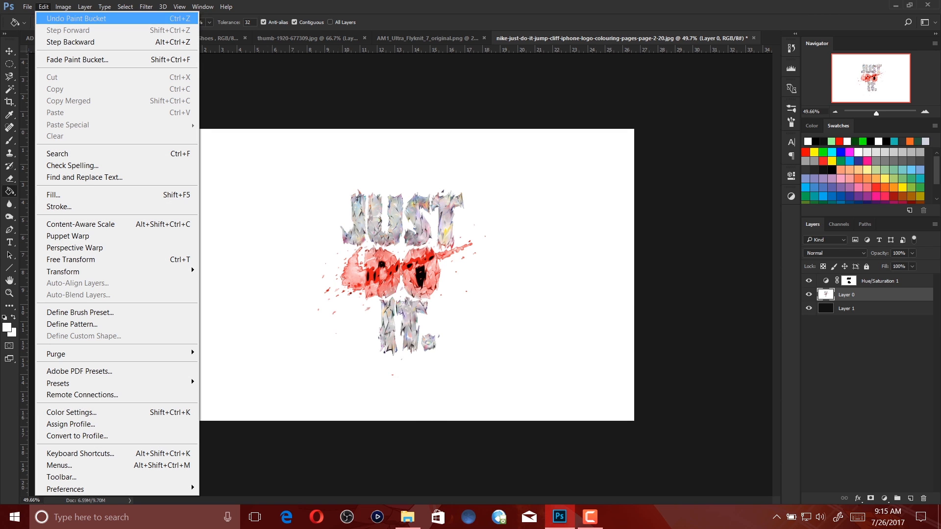
key("Up")
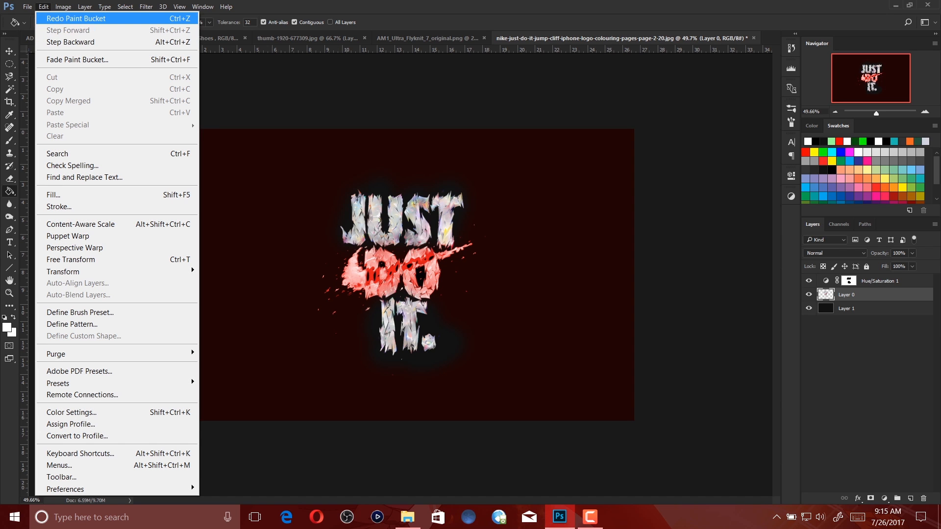
key("Down")
key("Return")
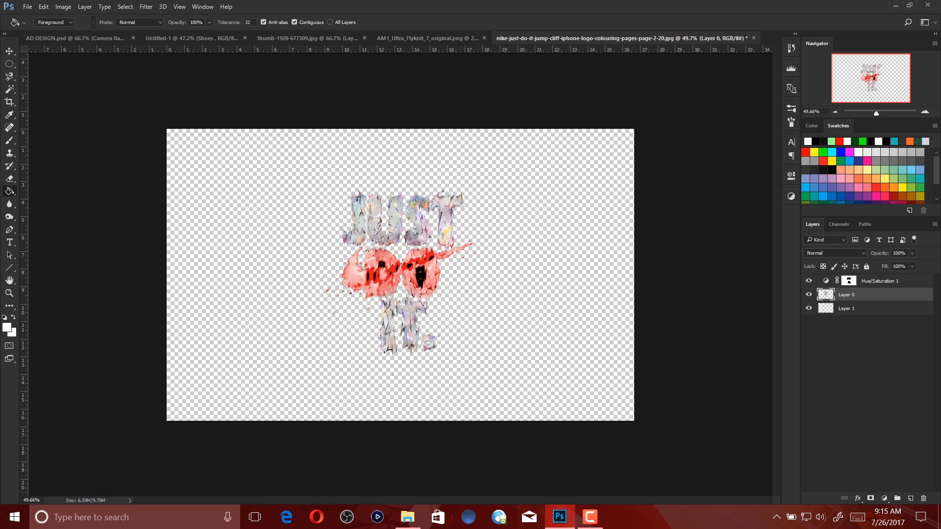
Fill Layer 1 with white, and add a new layer above it filled with black
left_click(847, 309)
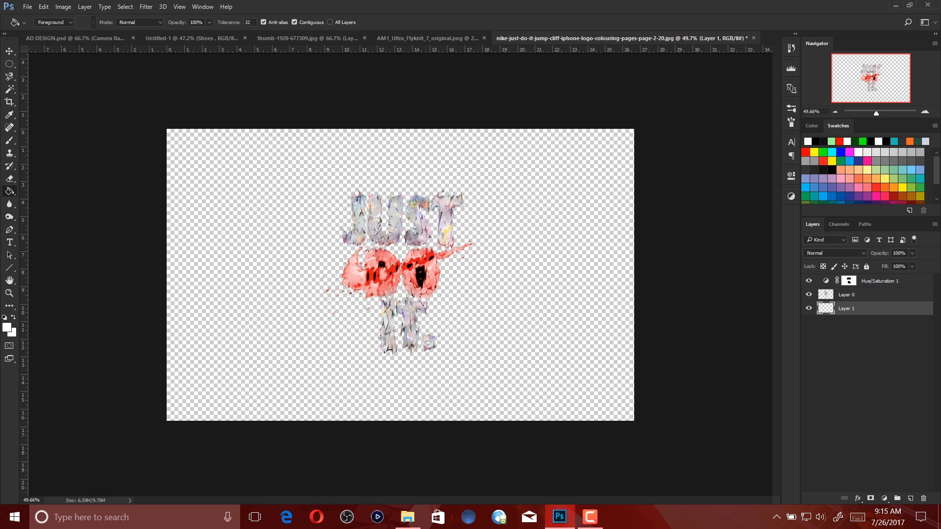
left_click(525, 299)
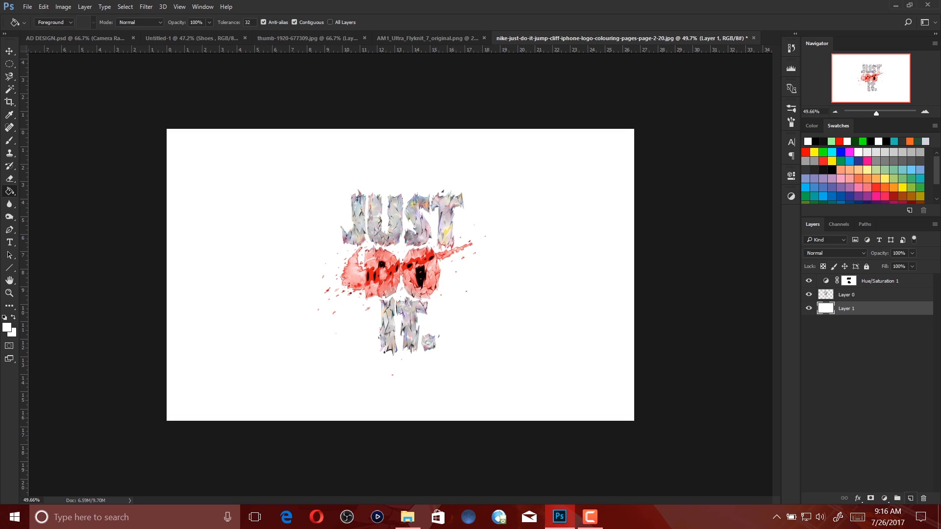
key("ctrl+shift+alt+n")
left_click(832, 170)
left_click(575, 238)
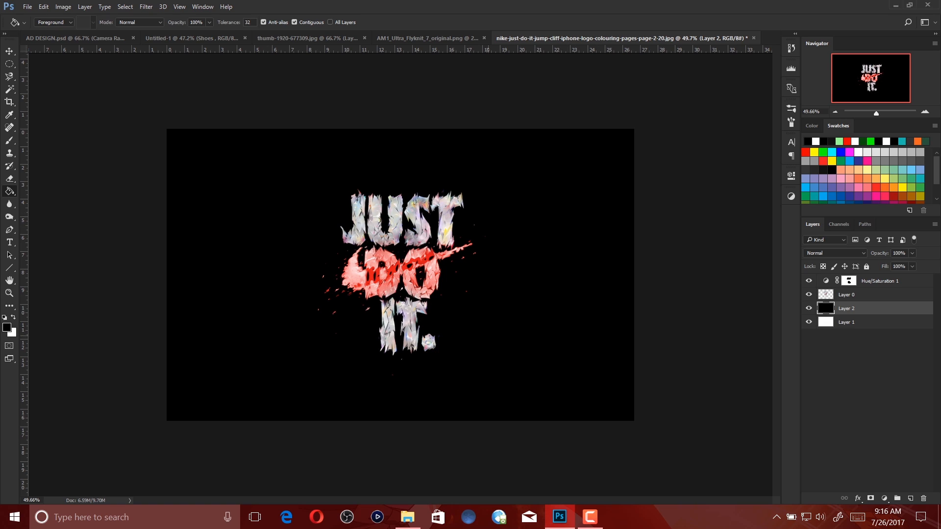
Toggle the visibility of the black Layer 2 to compare the logo against white and black backdrops
left_click(808, 308)
left_click(808, 308)
left_click(808, 309)
left_click(808, 309)
Merge the Hue/Saturation adjustment down into Layer 0 and copy the resulting logo into Untitled-1, to the right of the shoes
right_click(877, 281)
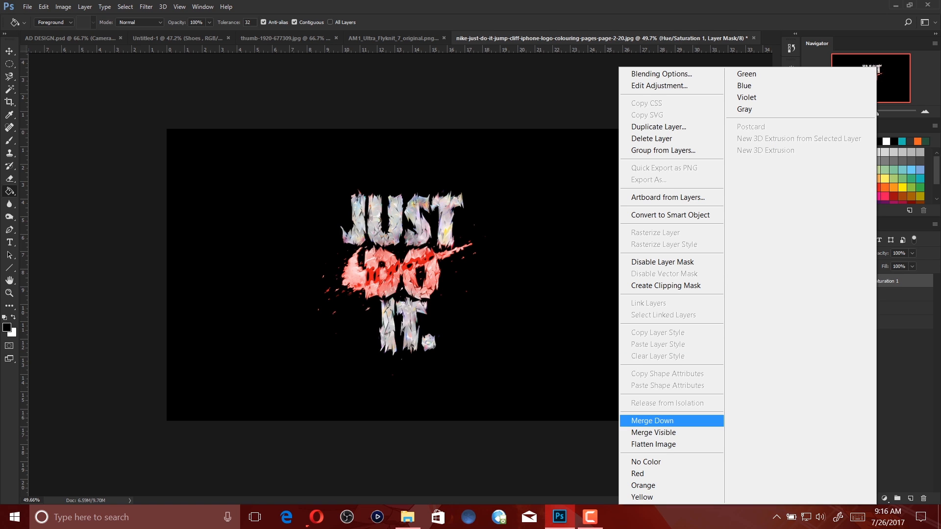
left_click(652, 421)
key("v")
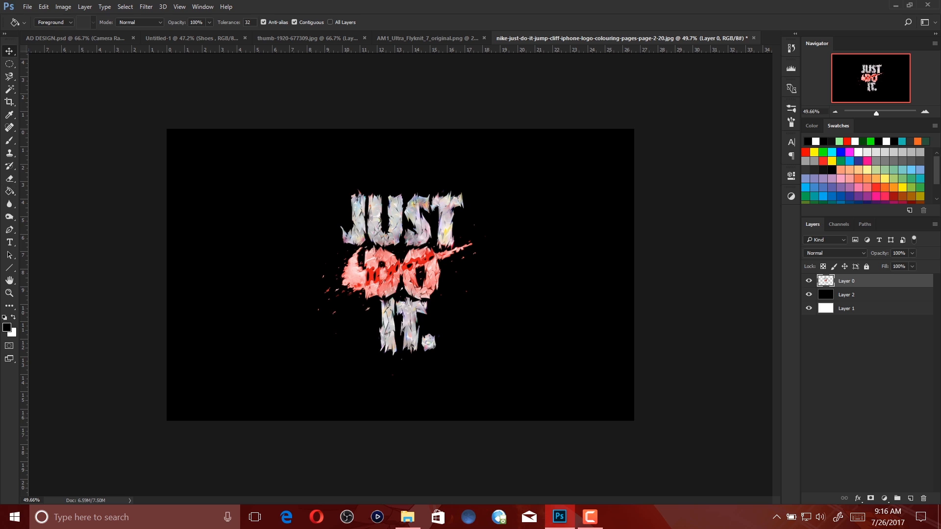
mouse_move(408, 175)
left_mouse_down()
mouse_move(188, 57)
mouse_move(107, 39)
mouse_move(314, 206)
mouse_move(221, 39)
mouse_move(472, 229)
left_mouse_up()
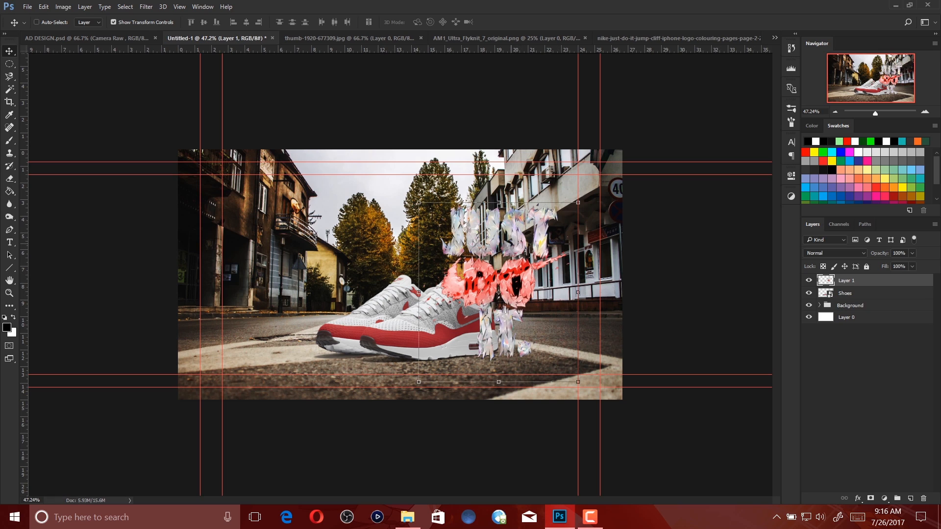
left_click_drag(499, 292, 529, 292)
Convert the logo layer to a smart object and scale it to about 70%, positioned at about X 1486, Y 540 px
right_click(862, 280)
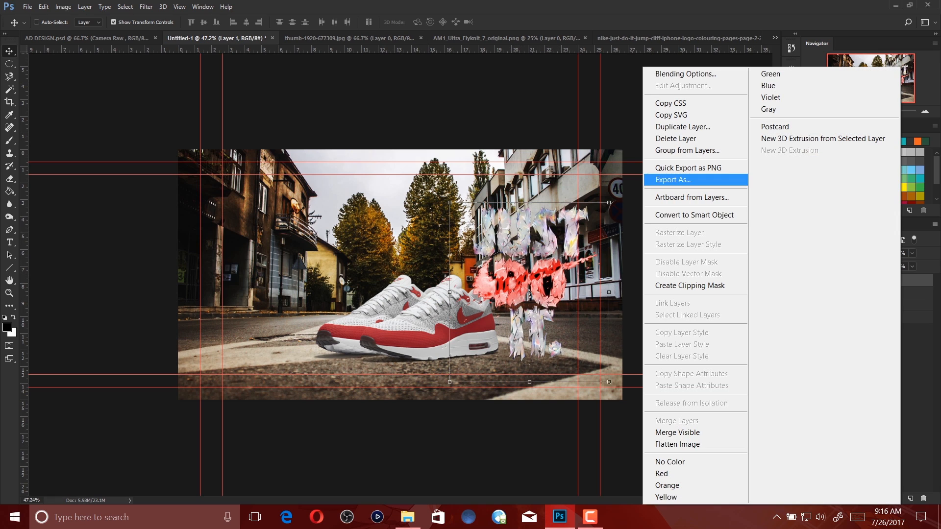
left_click(687, 216)
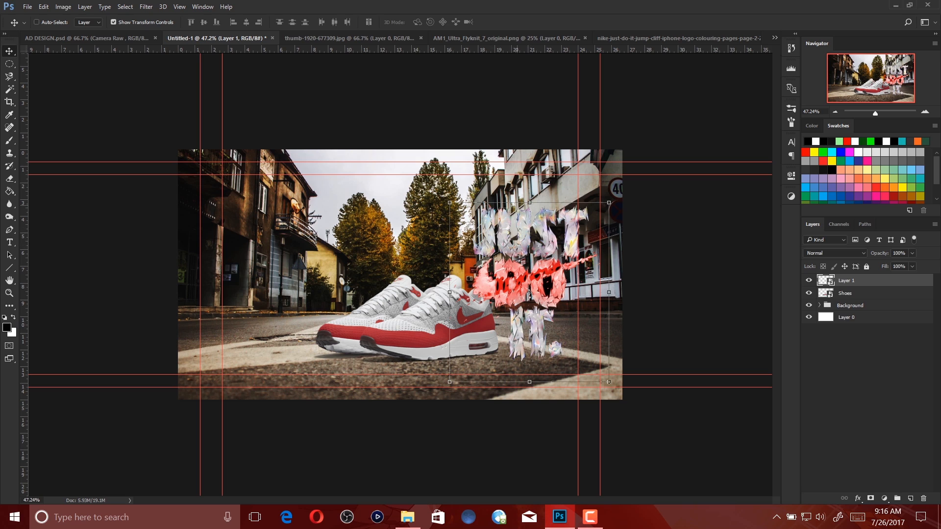
key("ctrl+t")
left_click_drag(449, 202, 497, 256)
left_click_drag(549, 294, 517, 250)
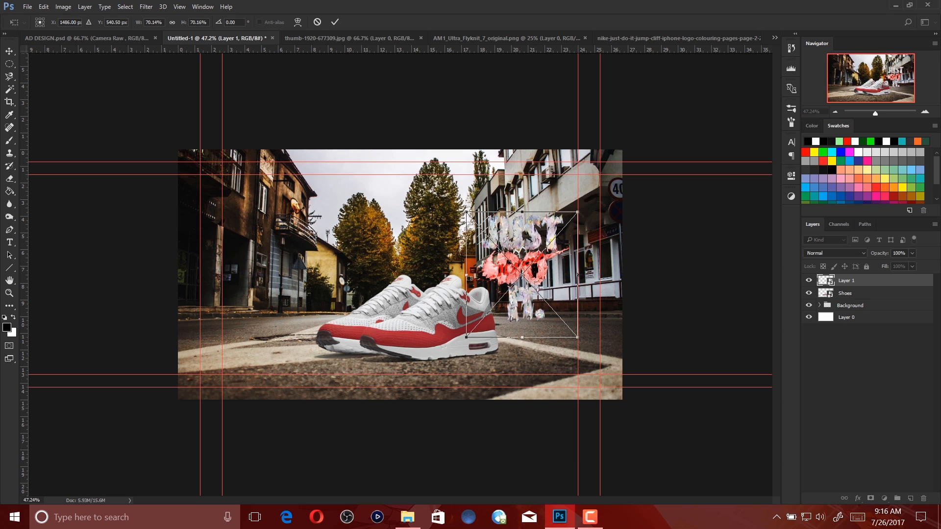
key("v")
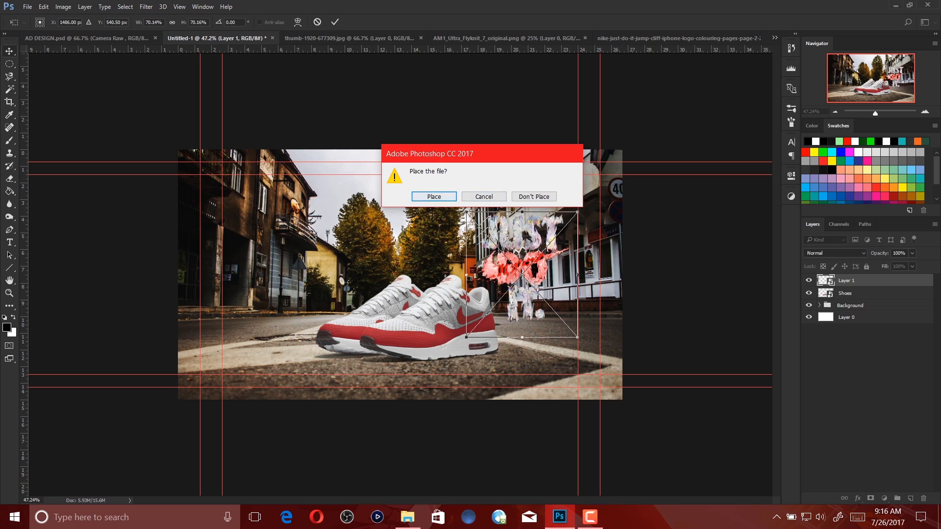
key("Return")
Nudge the Shoes layer about 50 px to the left, away from the logo
left_click(845, 293)
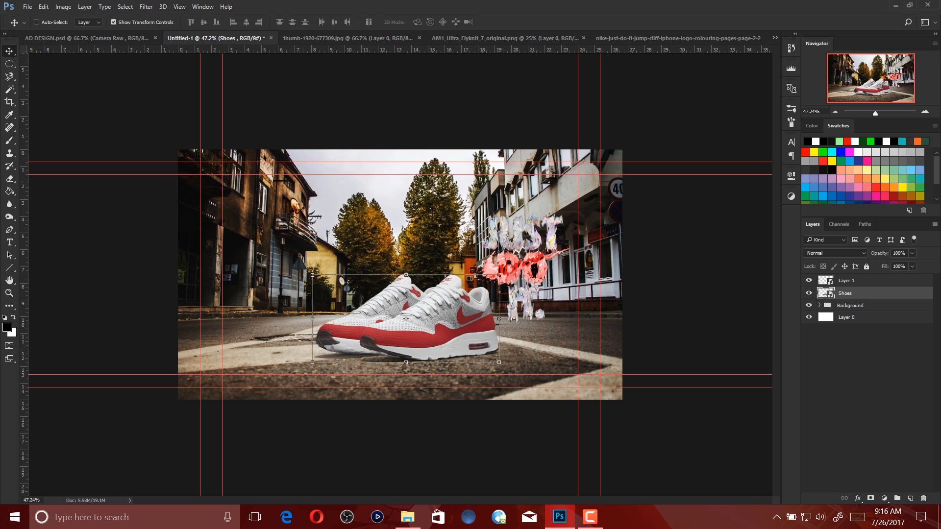
key("shift+Left")
key("shift+Left")
key("shift+Left")
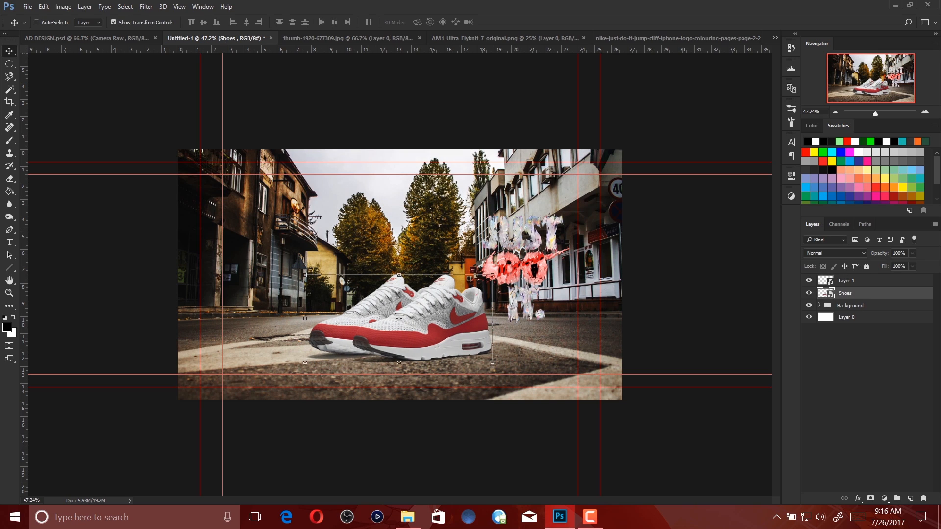
key("shift+Left")
key("shift+Right")
key("shift+Left")
key("shift+Left")
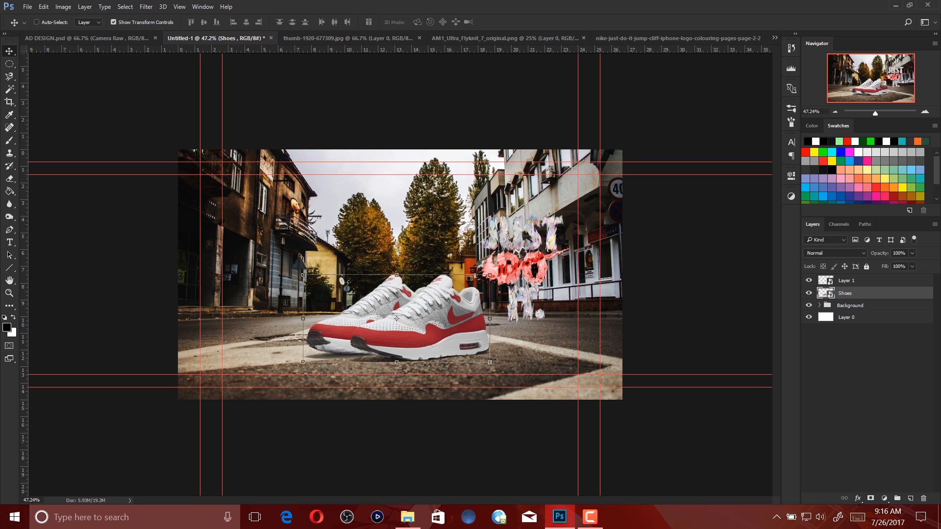
Nudge the Just Do It logo about 40 px to the left and rename its layer LOGO
left_click(847, 281)
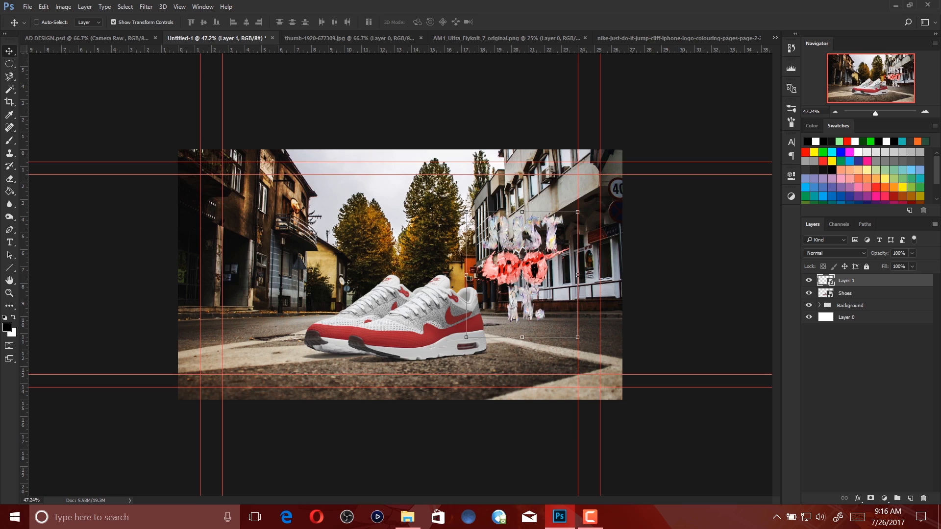
key("shift+Left")
key("shift+Left")
key("shift+Left")
key("shift+Left")
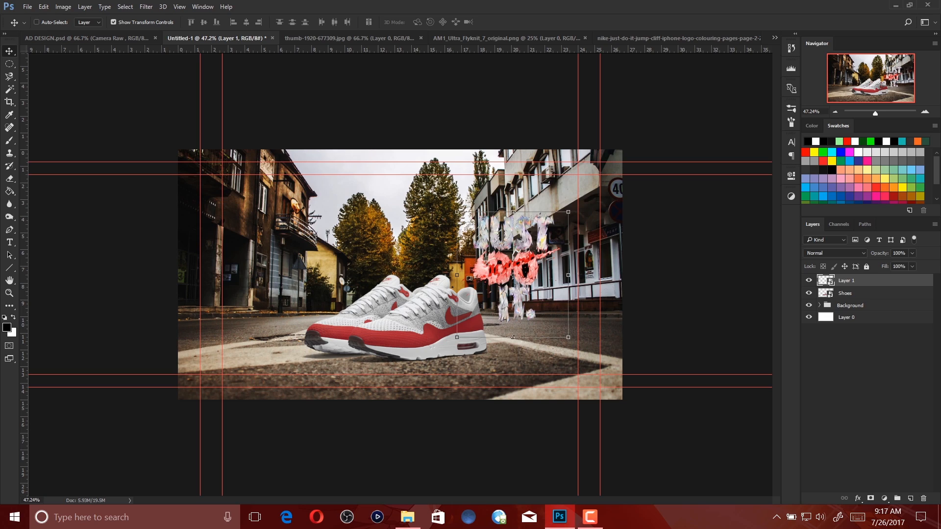
double_click(846, 280)
type("LOGO")
key("Return")
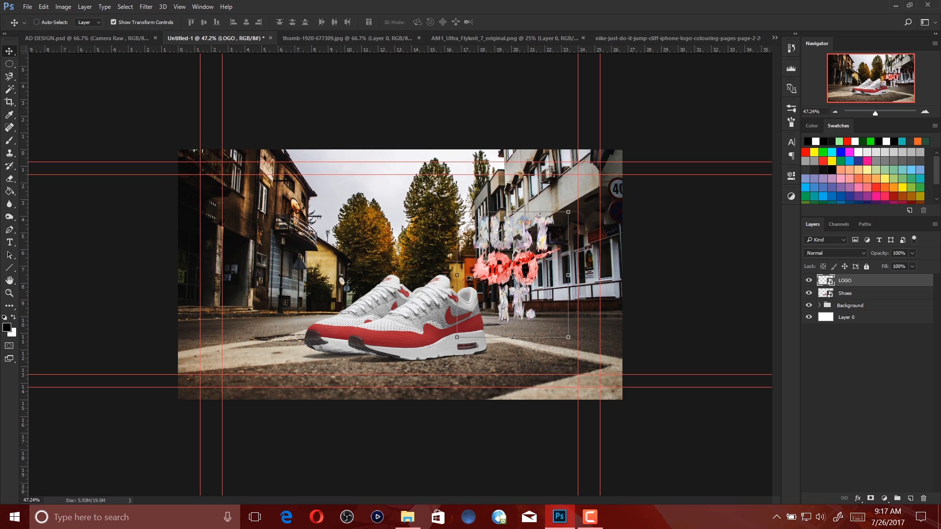
Turn off Auto-Select and copy the Every text layer from AD DESIGN.psd into Untitled-1, above the shoes
left_click(87, 38)
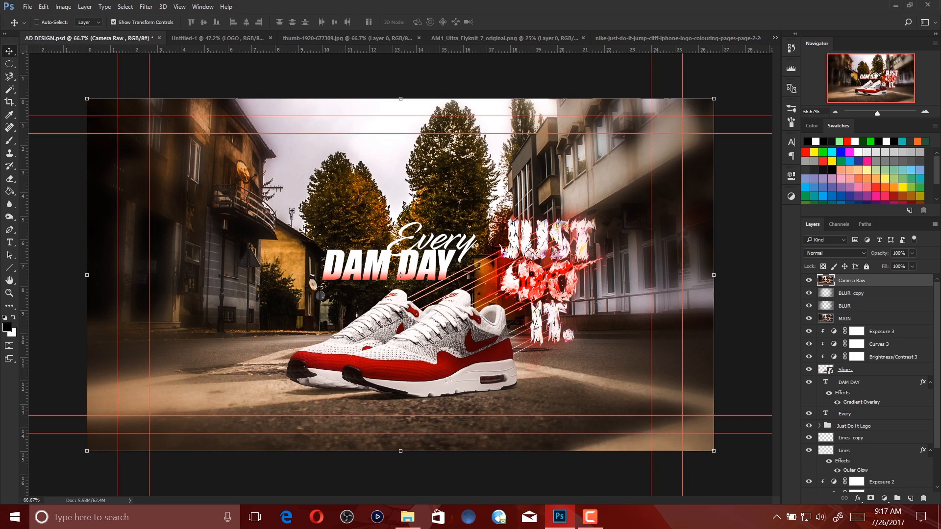
scroll(867, 383, "down", 1)
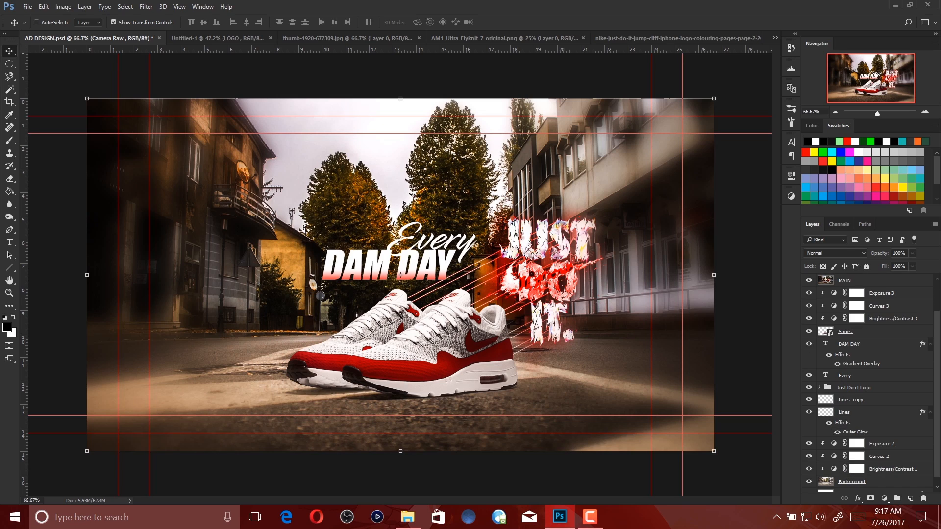
left_click(849, 345)
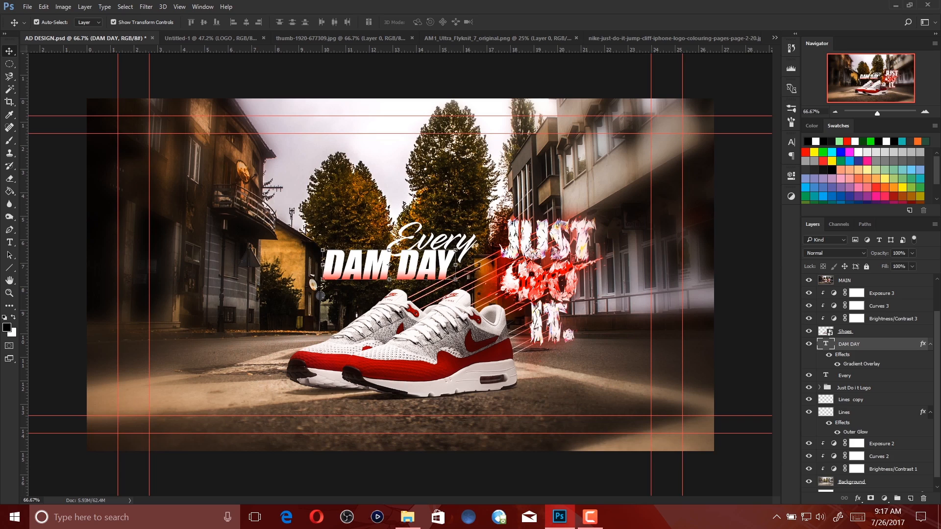
left_click(849, 376, "ctrl")
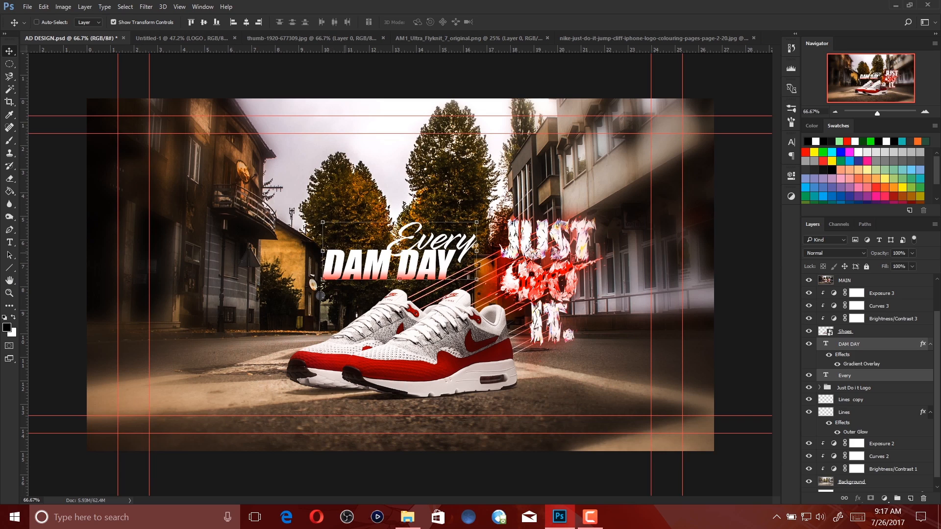
left_click_drag(419, 238, 419, 238)
left_click(850, 376)
left_click(854, 388)
left_click(850, 376)
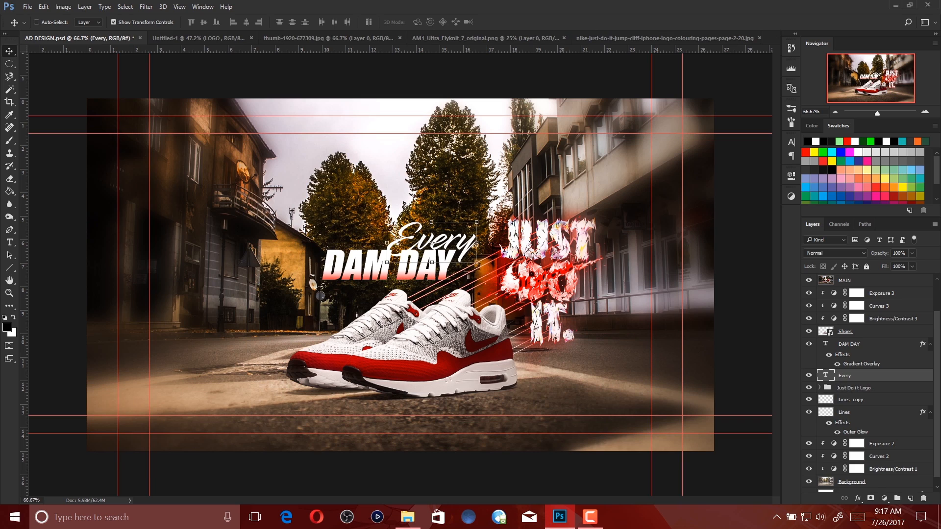
left_click(37, 22)
left_click_drag(23, 54, 426, 235)
Check the font used by the Every text and move the word right, close beside the logo
left_click(10, 242)
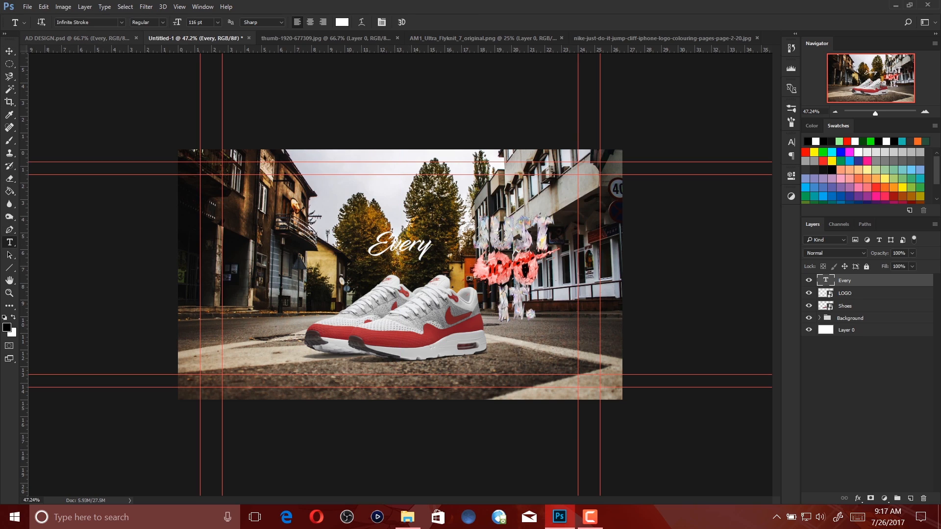
left_click(57, 22)
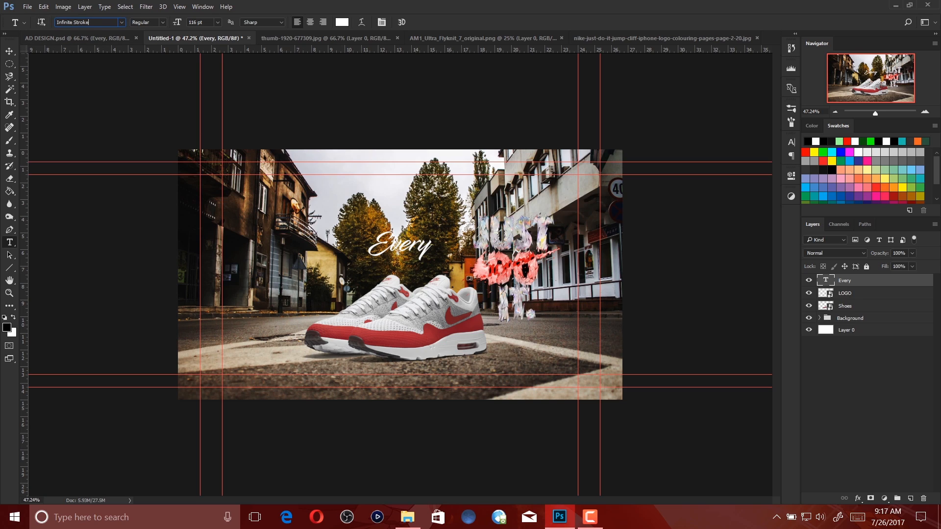
left_click(9, 51)
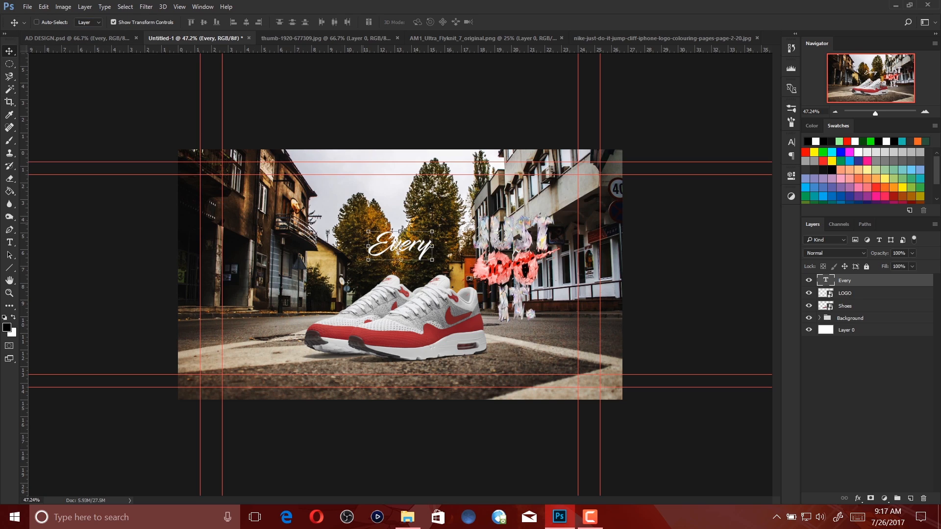
left_click_drag(402, 247, 440, 251)
Duplicate the Every text layer, place the copy just below the original and change its text to DAM DAY
left_click_drag(863, 280, 911, 499)
left_click_drag(450, 253, 449, 266)
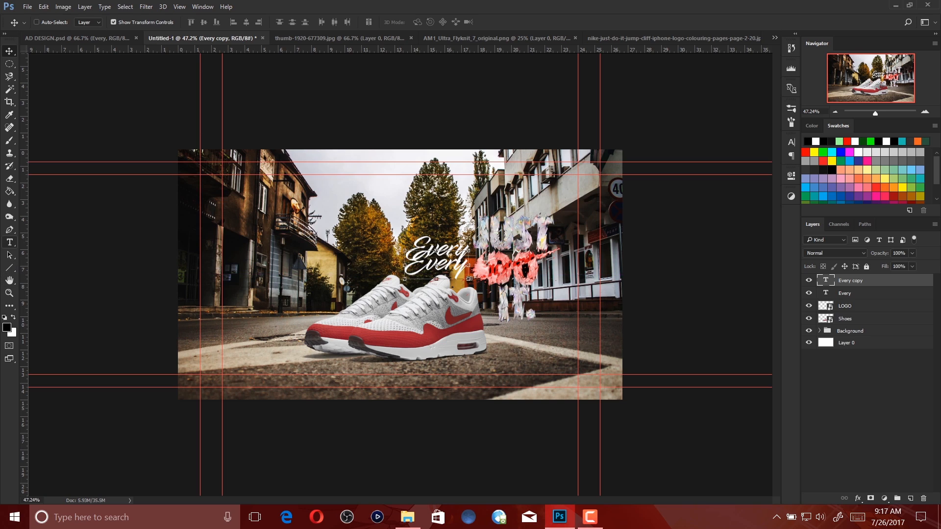
left_click(9, 242)
left_click(421, 260)
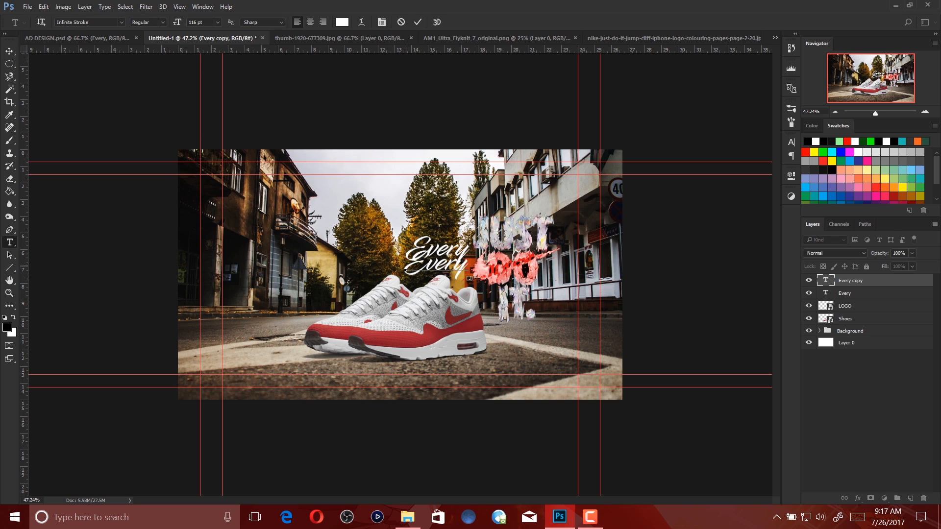
double_click(407, 265)
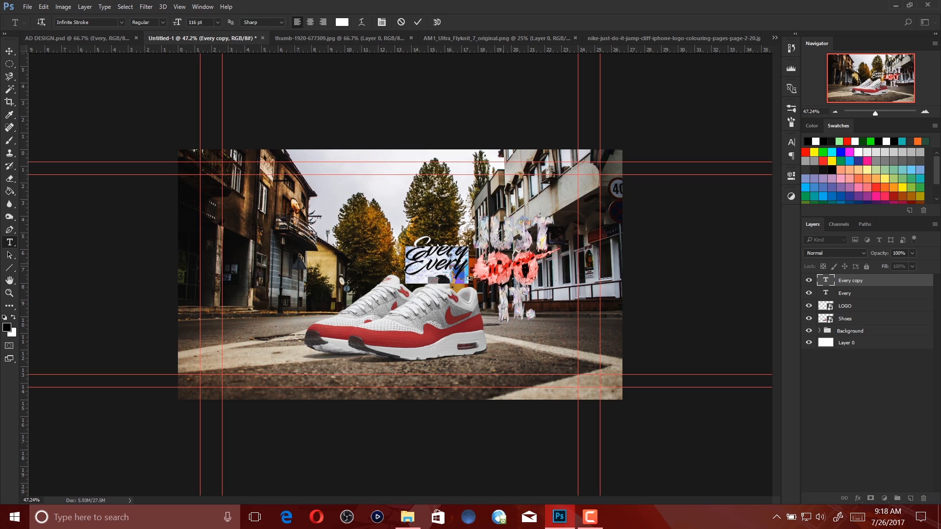
type("DAND")
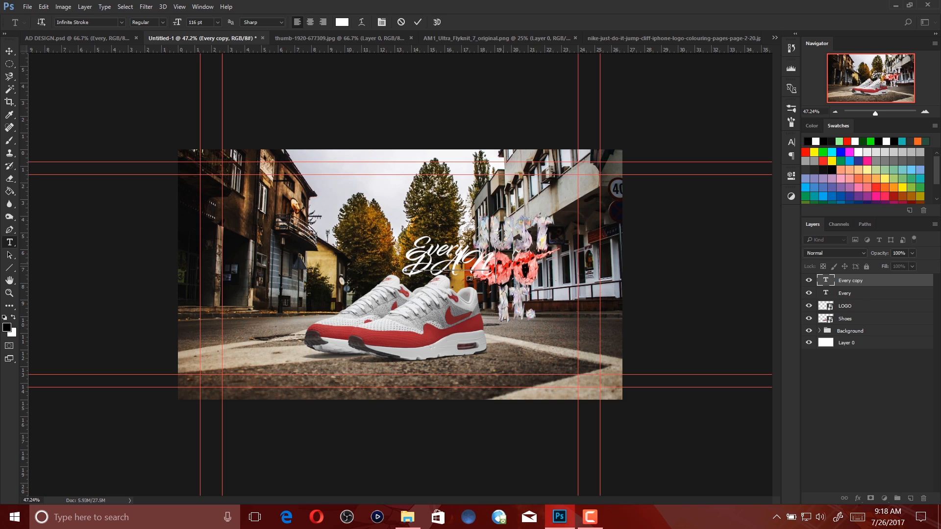
type("AY")
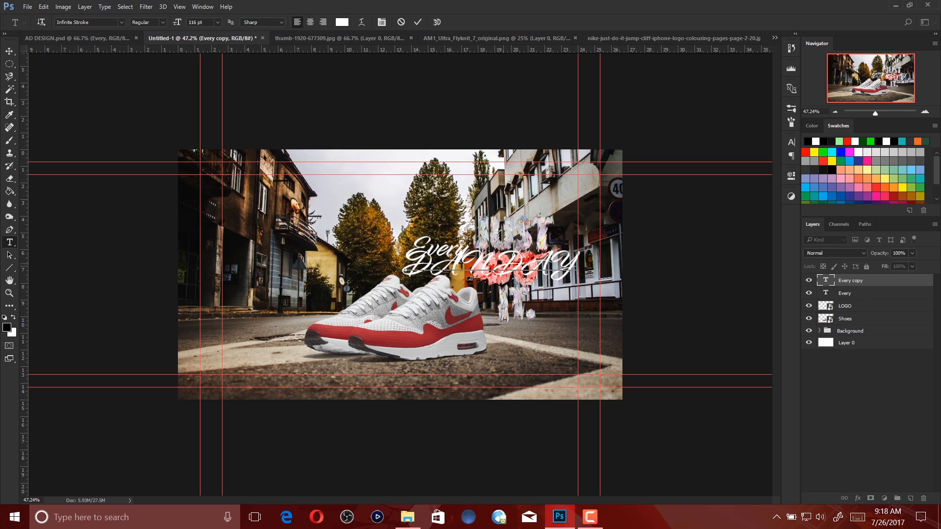
Change the font of the copied DAN DAY text to Impact
key("ctrl+a")
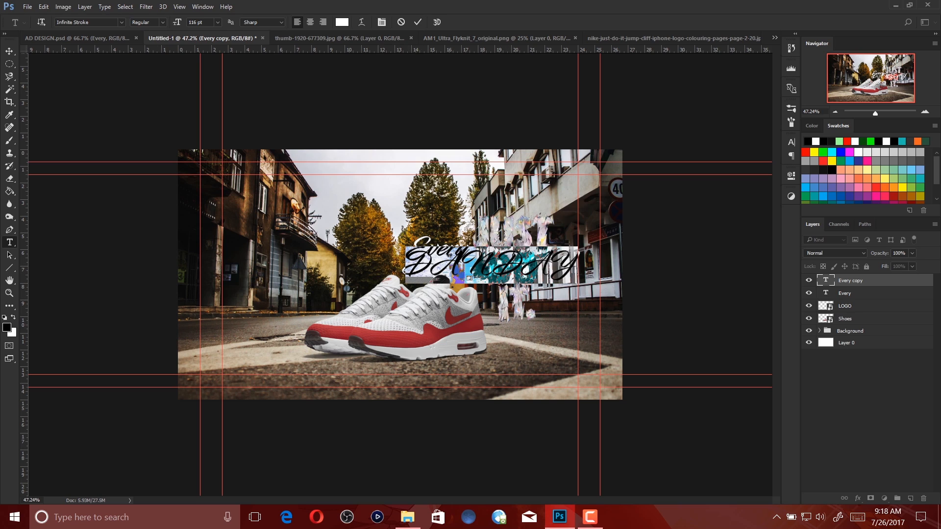
left_click(122, 22)
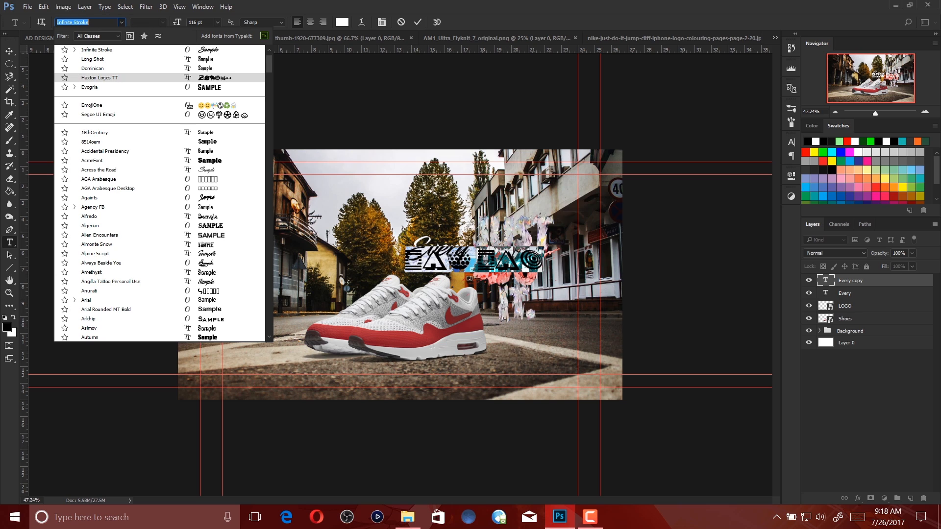
scroll(159, 193, "down", 20)
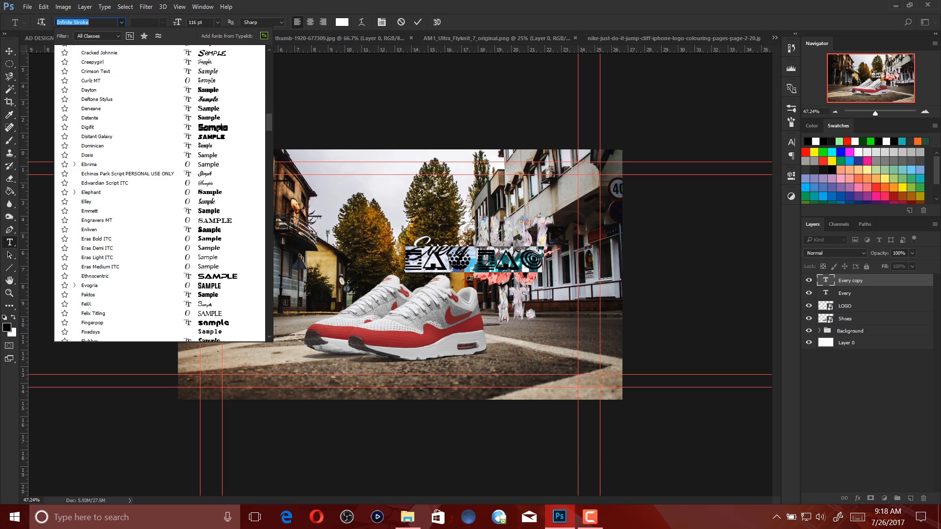
scroll(159, 194, "down", 20)
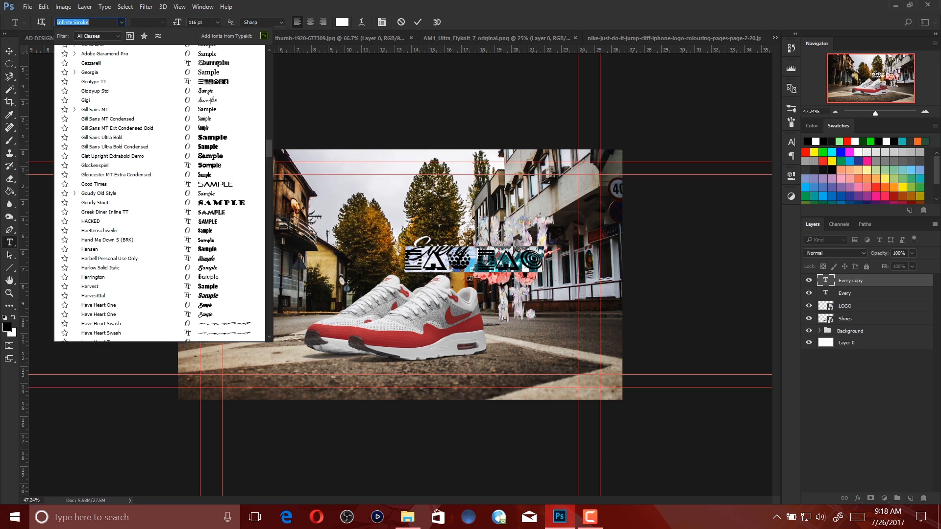
scroll(160, 194, "down", 20)
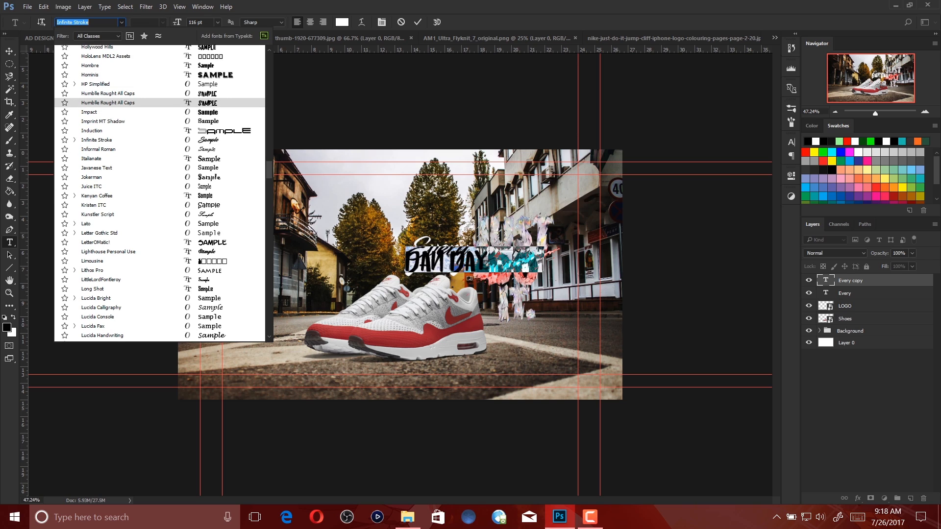
left_click(159, 112)
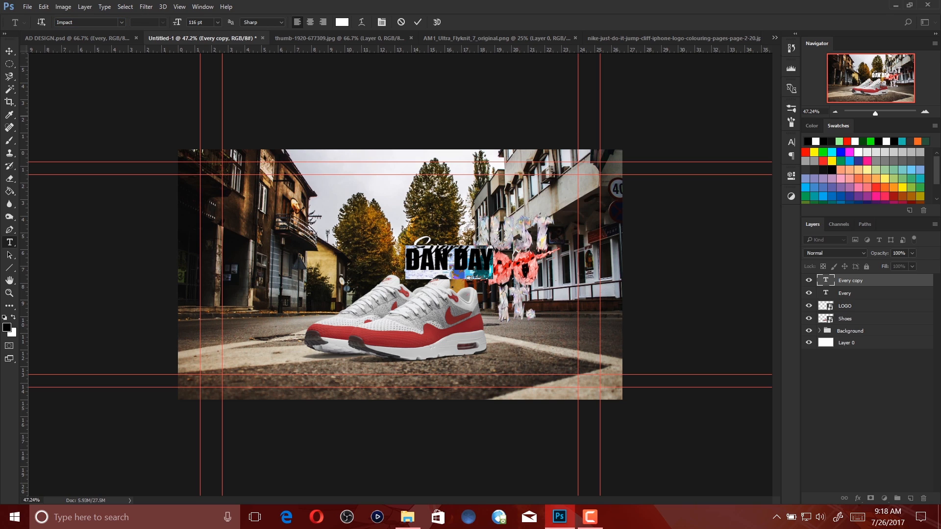
Move the DAN DAY text left and slightly down, clear beneath the word Every, and correct its wording to DAM DAY
left_click(9, 51)
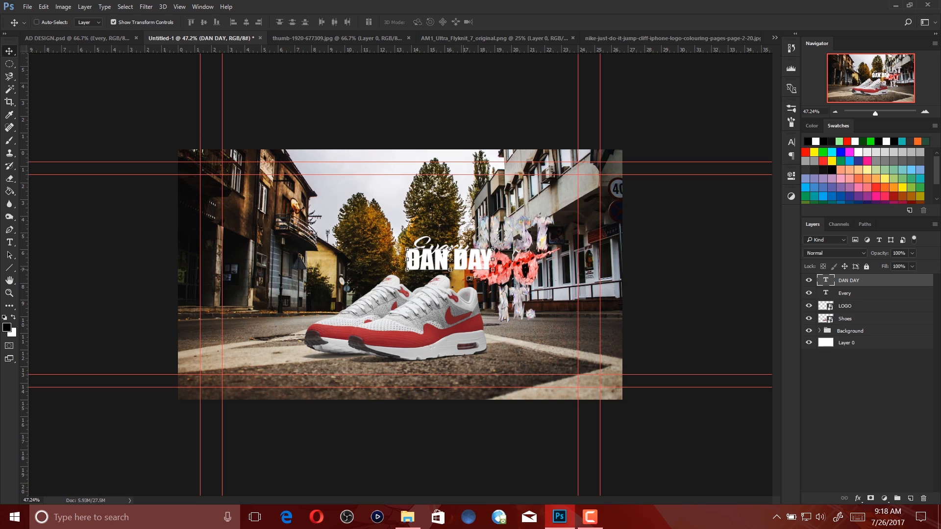
left_click_drag(480, 237, 444, 243)
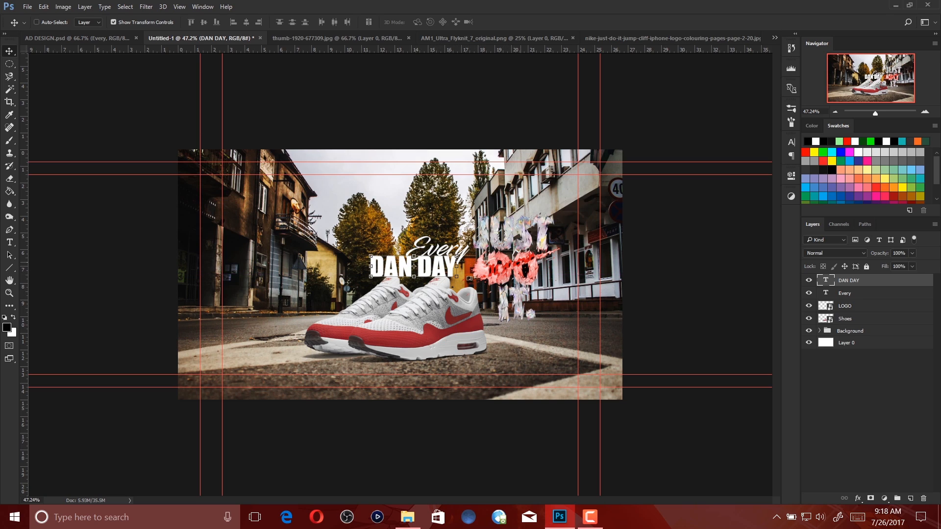
left_click(10, 242)
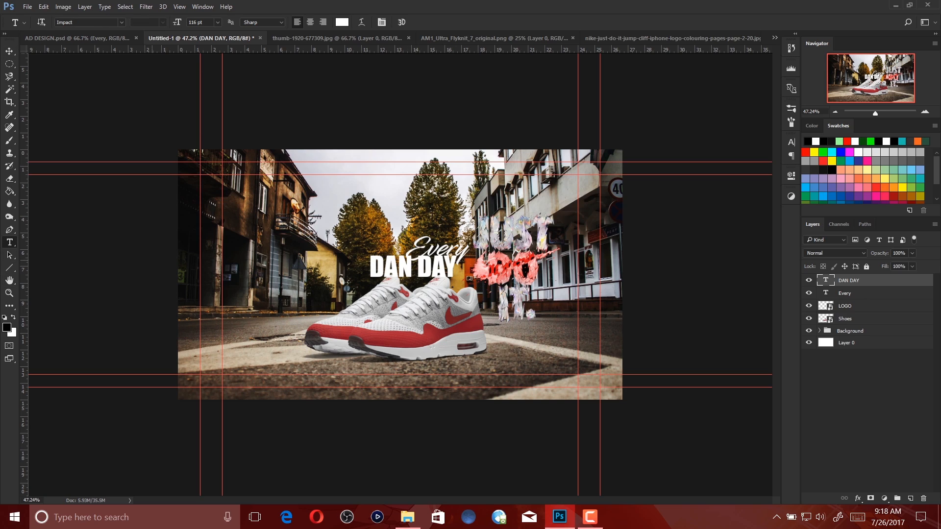
left_click(398, 268)
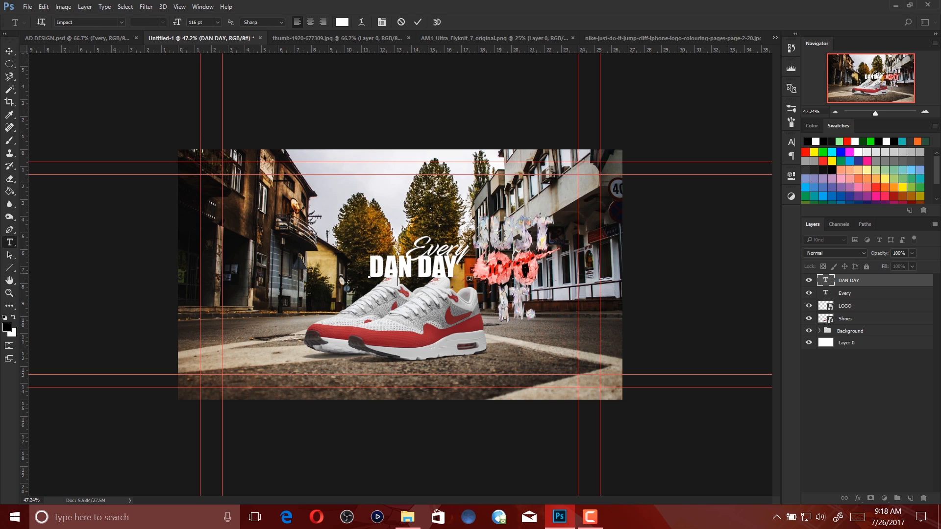
key("Delete")
type("M")
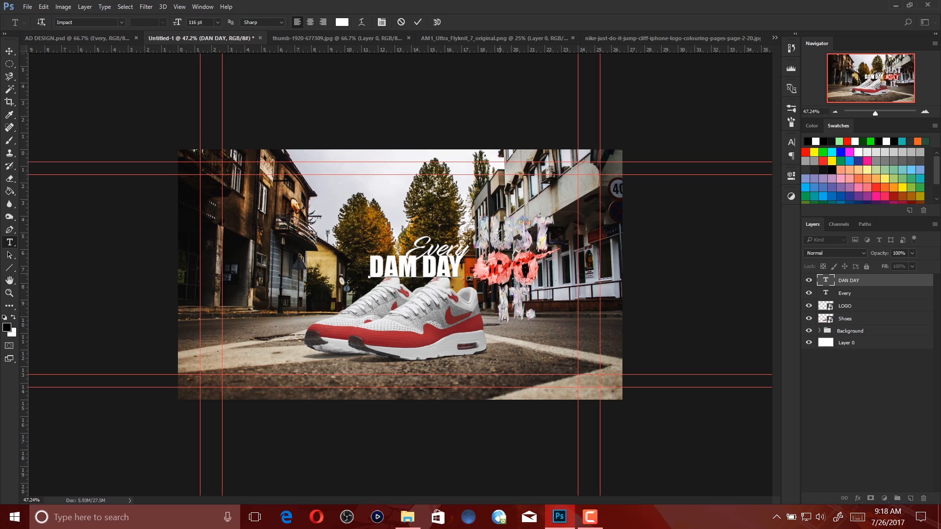
left_click(9, 51)
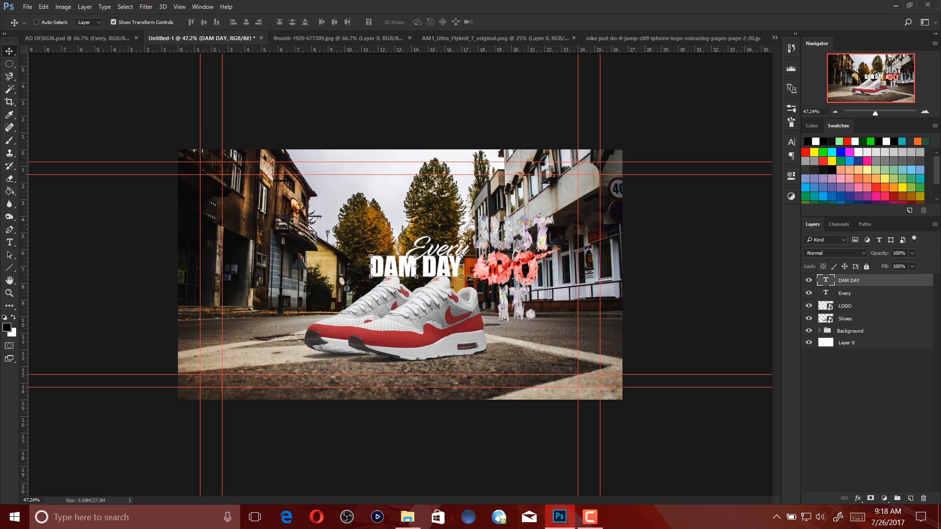
Nudge the Every text slightly up and to the right, over the right end of DAM DAY
left_click(850, 293)
key("Up")
key("Up")
key("Up")
key("Up")
key("Up")
key("Up")
key("Up")
key("Up")
key("Up")
key("Up")
key("Up")
key("Up")
key("Right")
key("Right")
key("Right")
key("Right")
key("Right")
key("Right")
key("Right")
key("Right")
key("Right")
key("Right")
key("Right")
key("Right")
key("Right")
key("Right")
key("Right")
key("Right")
key("Right")
key("Right")
key("Right")
key("Right")
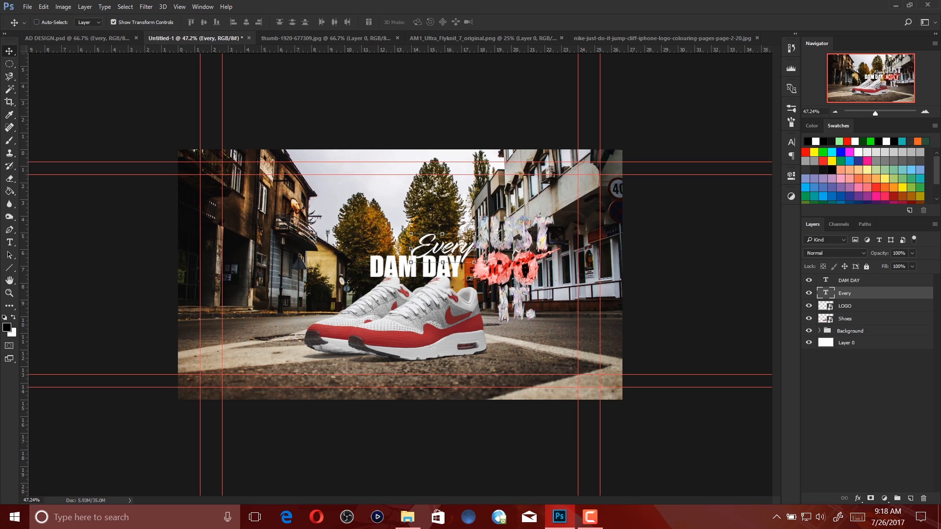
key("Right")
key("Right")
key("Right")
key("Right")
key("Right")
key("Right")
key("Right")
key("Right")
key("Right")
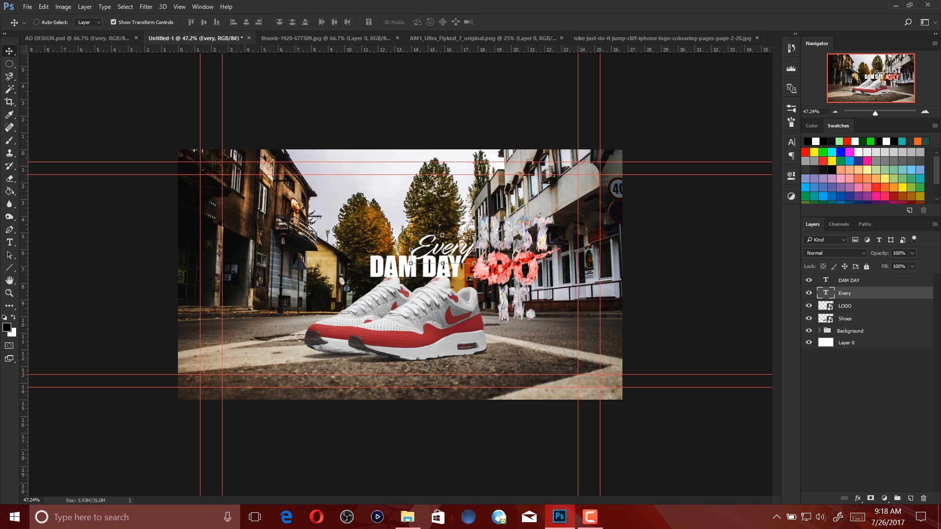
Select the DAM DAY and Every text layers together and nudge them up slightly above the shoes
left_click(862, 281, "ctrl")
key("Up")
key("Up")
key("Up")
key("Up")
key("Up")
key("Up")
key("Up")
key("Up")
key("Up")
key("Up")
key("Up")
key("Up")
key("Up")
key("Up")
key("Up")
key("Up")
key("Up")
key("Up")
key("Up")
key("Up")
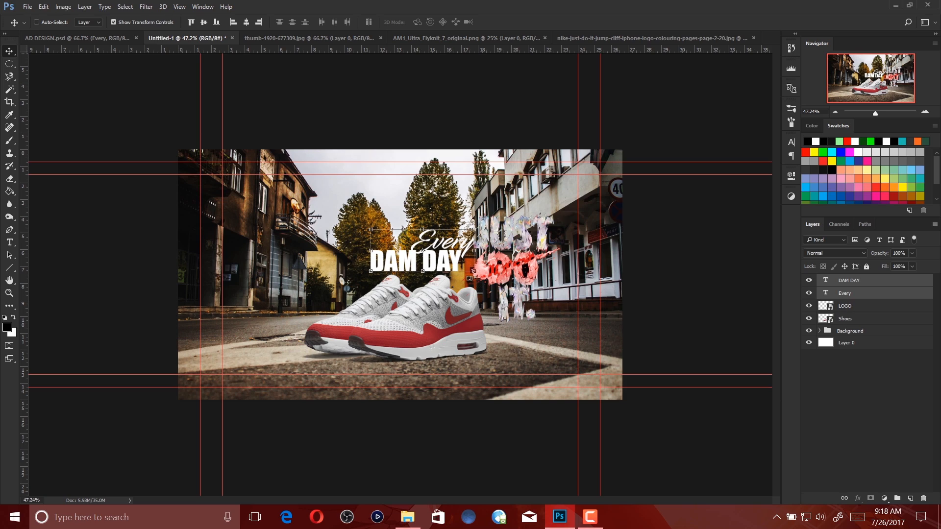
key("Down")
key("Down")
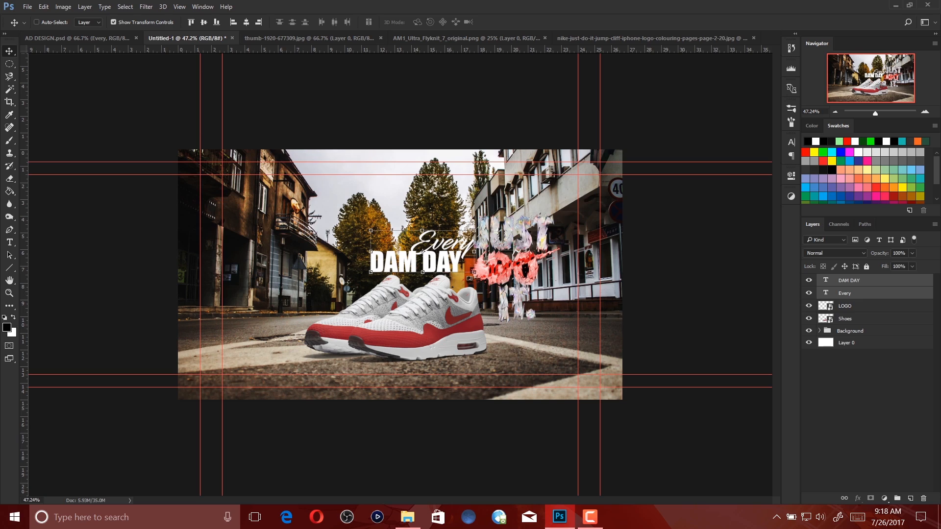
Move the DAM DAY and Every layers below the Shoes layer in the stacking order
key("ctrl+[")
key("ctrl+[")
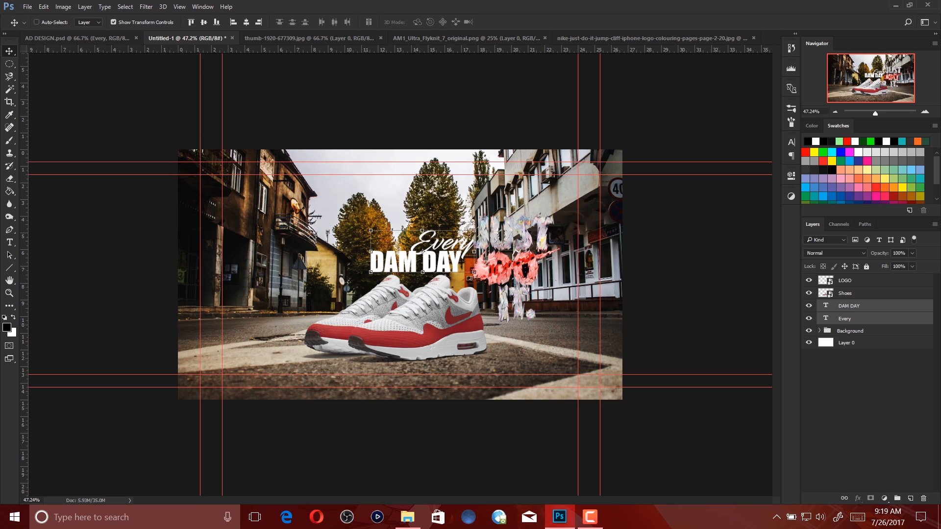
left_click(883, 343)
Add a Gradient Overlay to the DAM DAY layer from the Foreground to Background preset, with its first color stop set to red ff0000
double_click(887, 306)
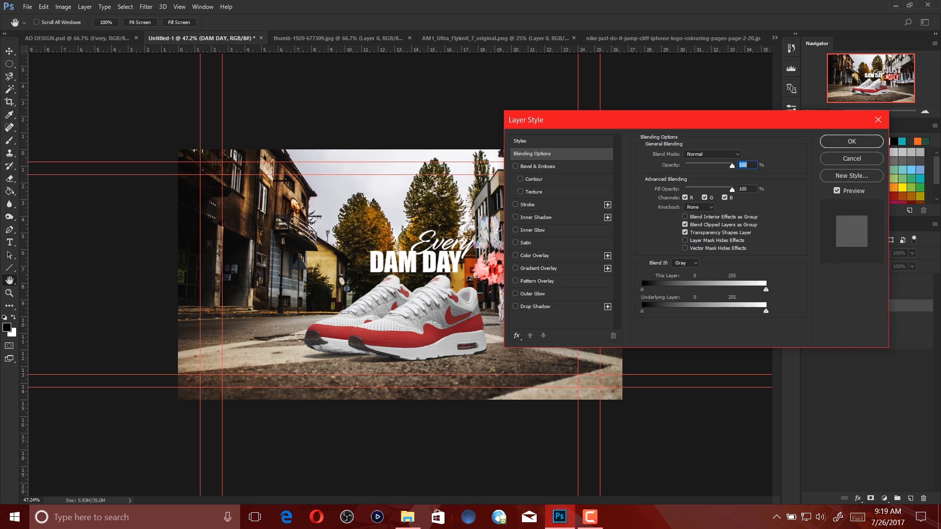
left_click(538, 269)
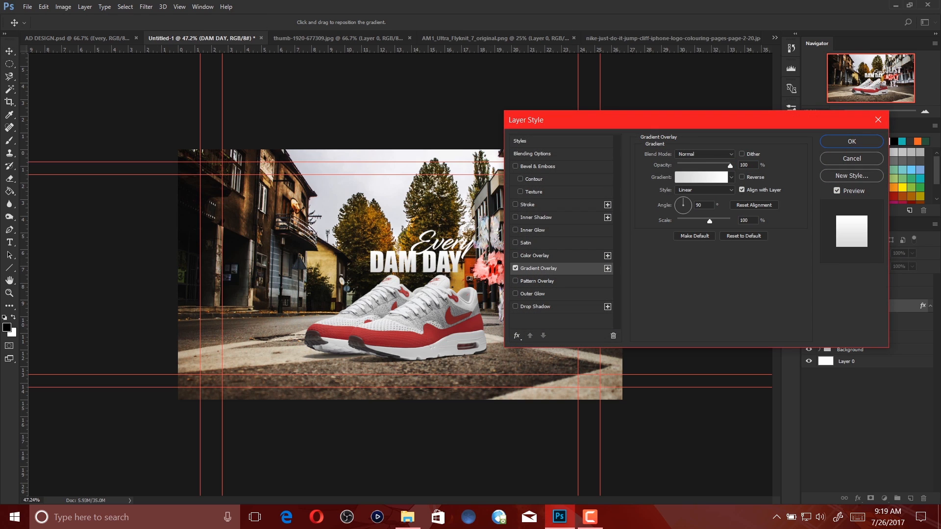
left_click(701, 177)
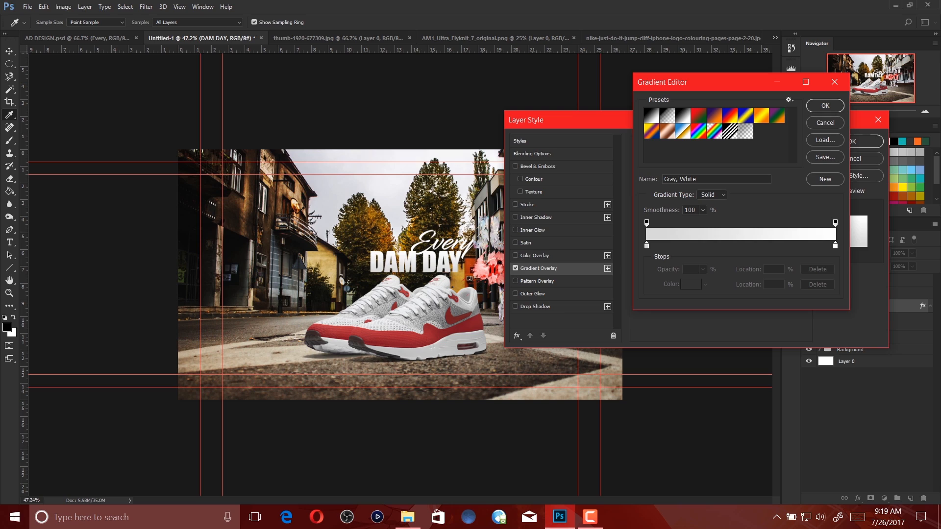
left_click(651, 115)
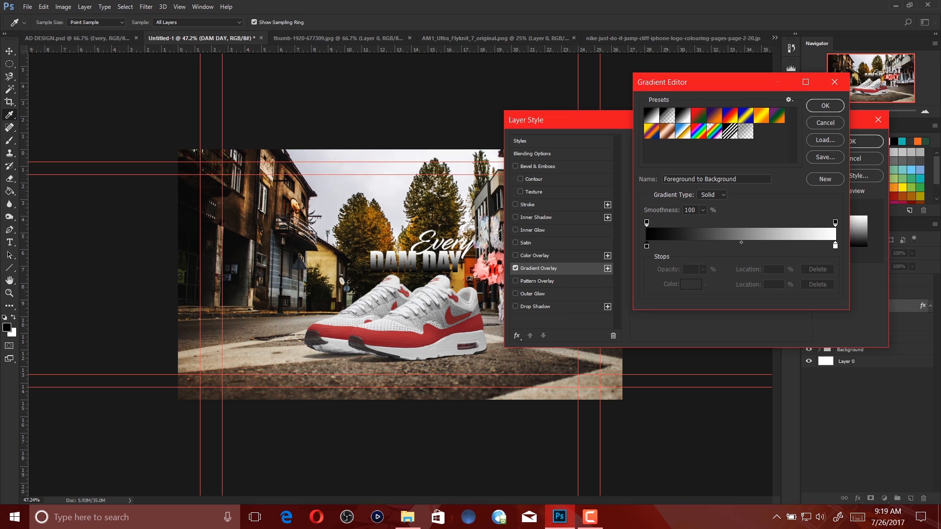
left_click(646, 246)
left_click(691, 284)
mouse_move(650, 209)
left_mouse_down()
mouse_move(668, 112)
mouse_move(600, 111)
mouse_move(668, 110)
left_mouse_up()
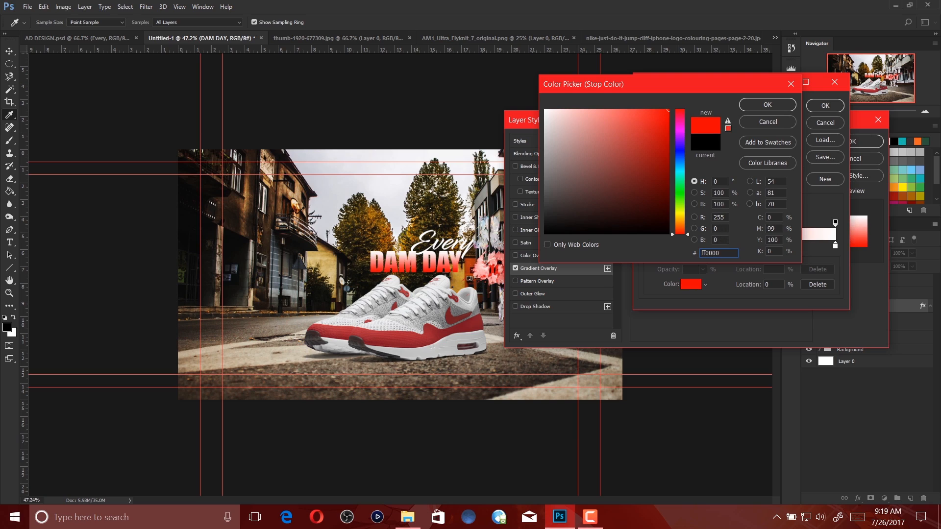
key("Return")
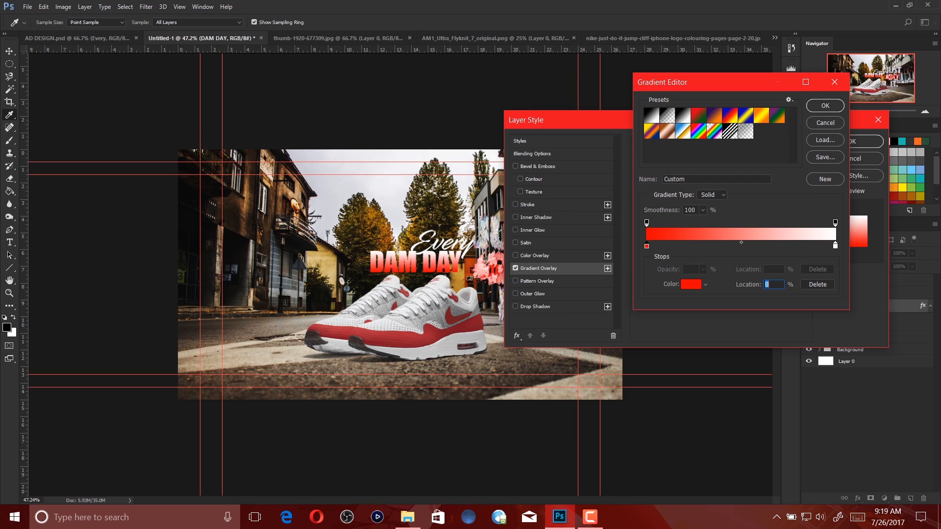
Shift the gradient's white color stop to 35% and apply the overlay to the DAM DAY text
left_click_drag(835, 245, 695, 246)
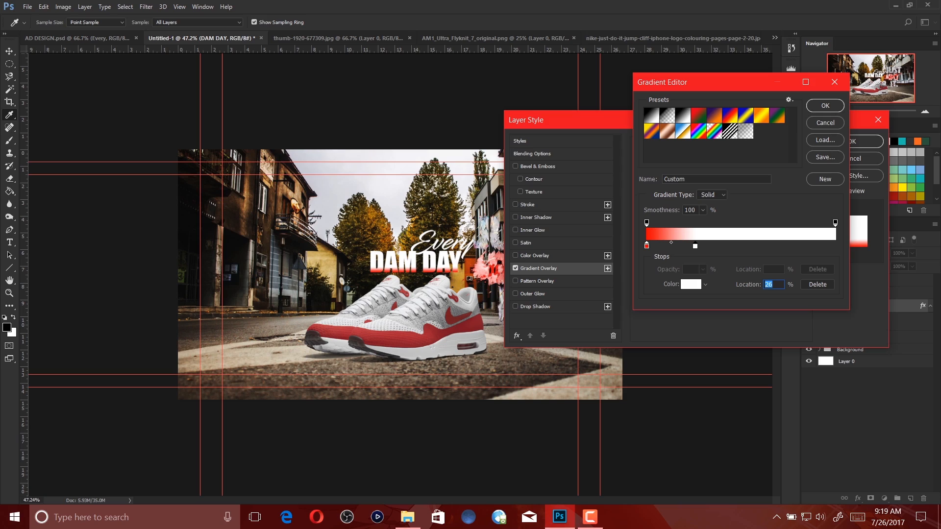
left_click_drag(695, 246, 712, 246)
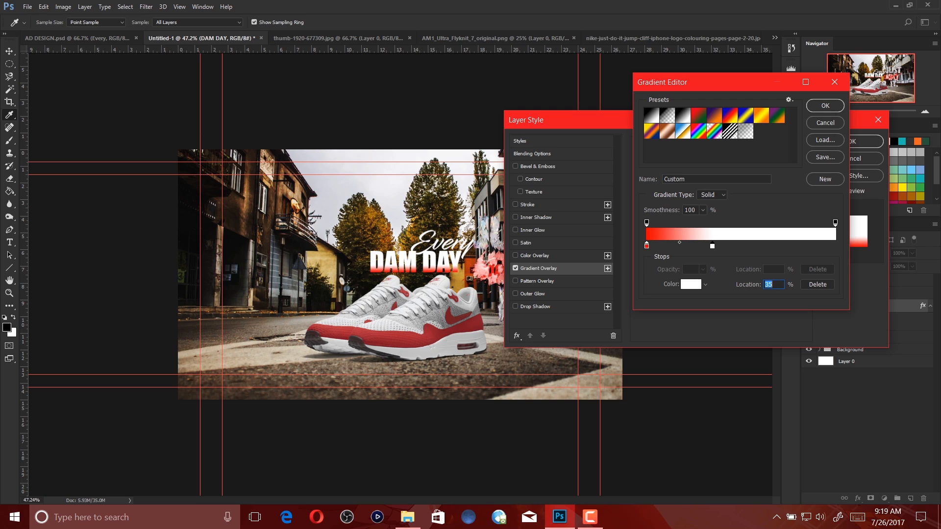
key("Return")
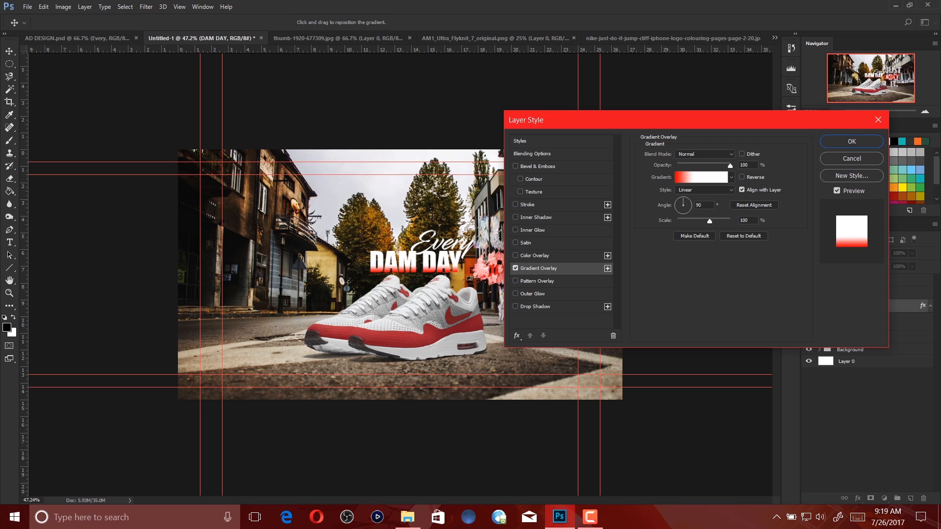
key("Return")
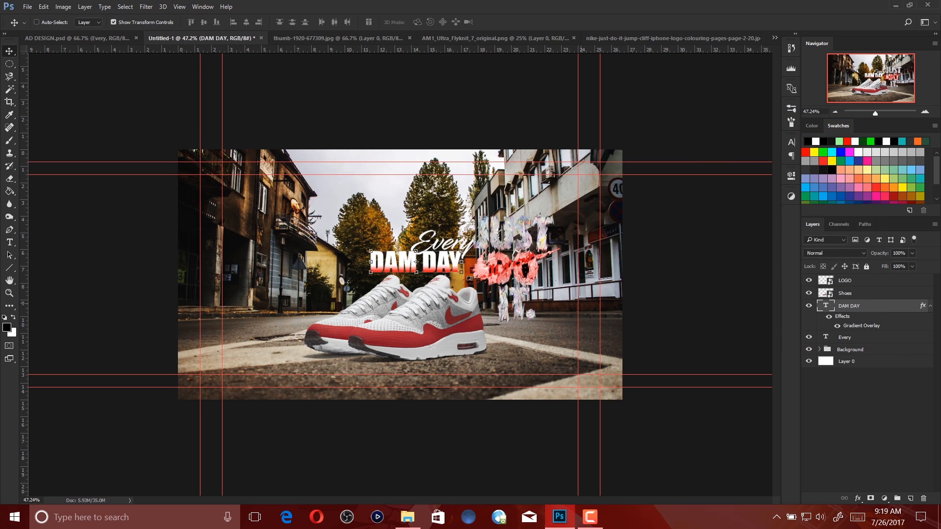
Add a Drop Shadow to the LOGO layer in Multiply mode with the shadow color red ff0000
left_click(845, 294)
left_click(845, 338)
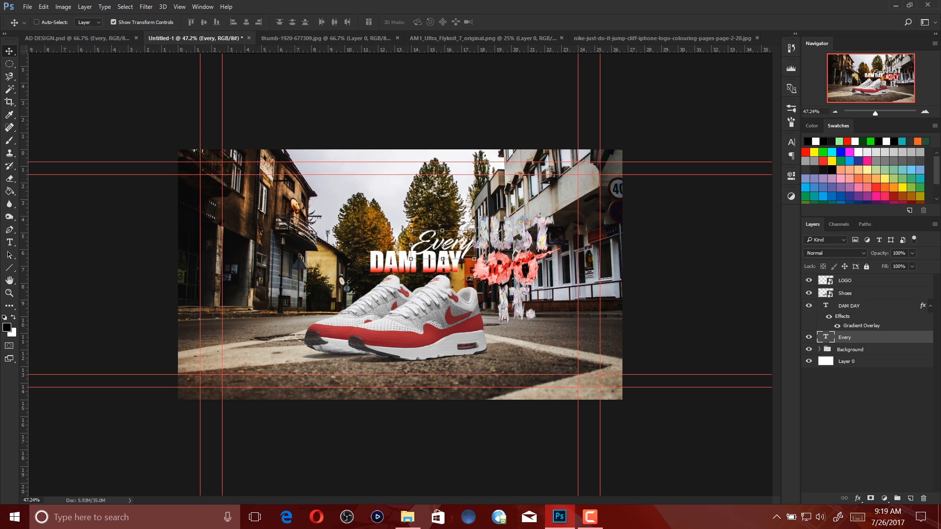
left_click(845, 281)
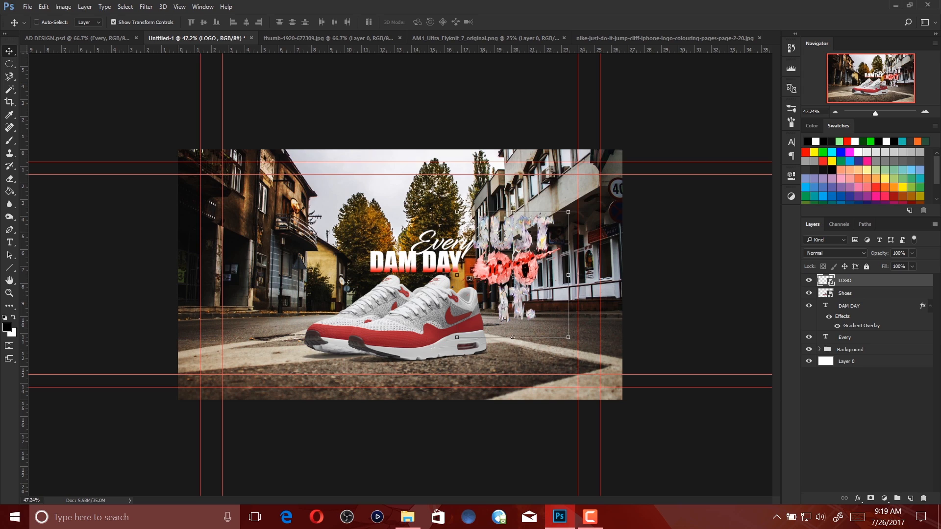
double_click(882, 281)
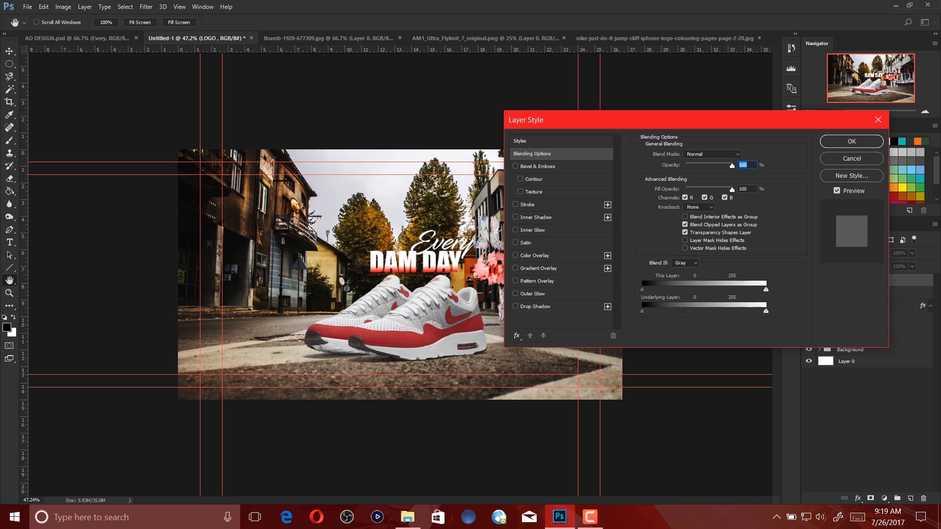
left_click_drag(672, 120, 732, 116)
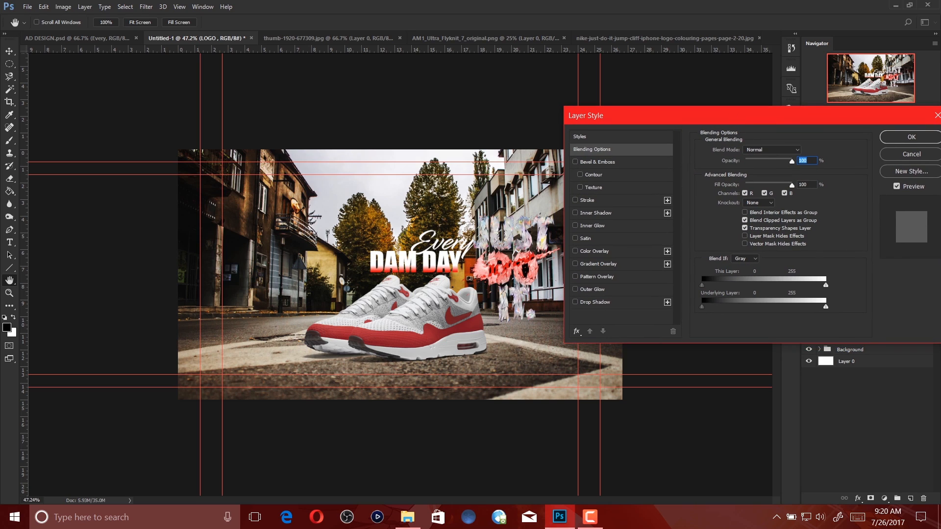
left_click(575, 301)
left_click(595, 302)
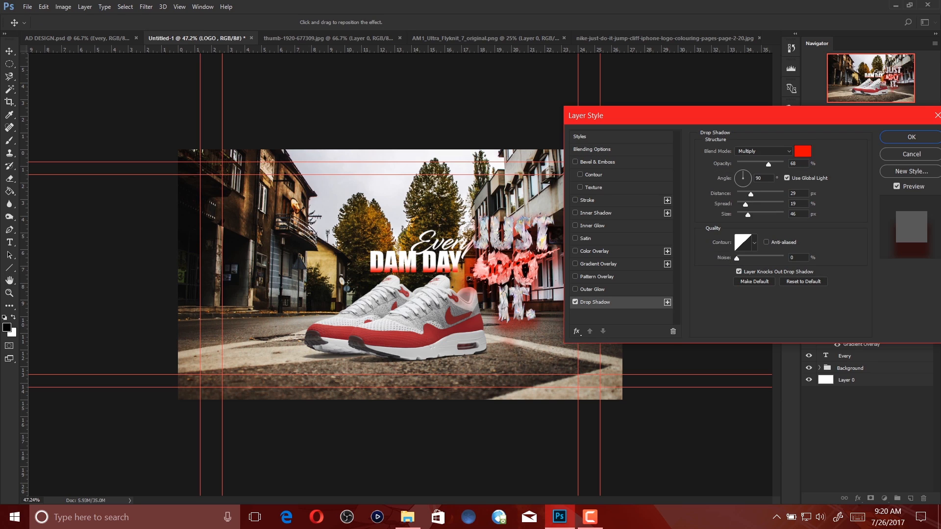
left_click(803, 151)
left_click_drag(650, 129, 669, 110)
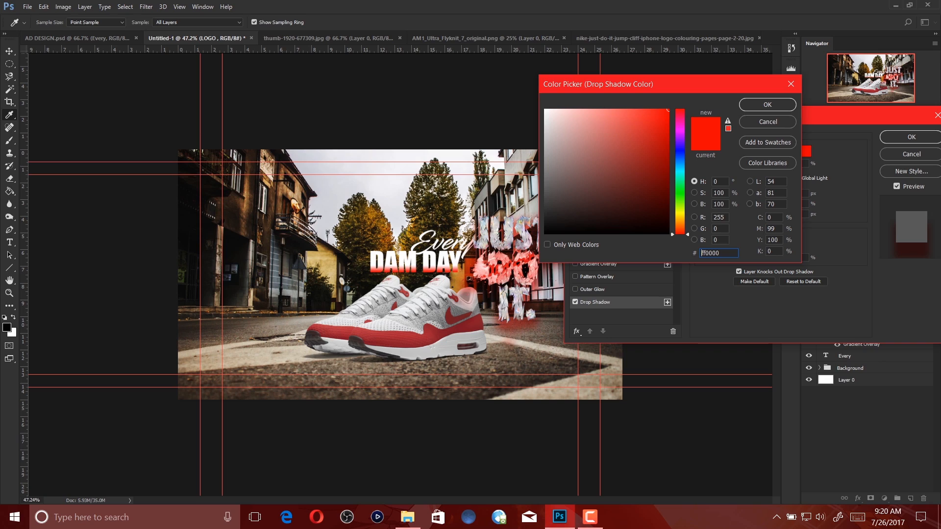
key("Return")
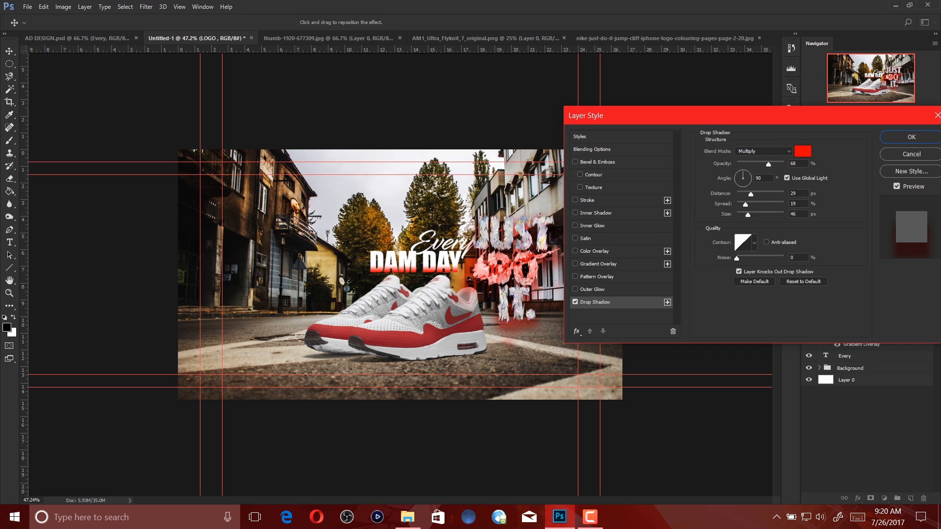
Set the LOGO drop shadow's angle to 0°, apply the style, and move the LOGO layer into the Background group
double_click(759, 179)
type("0")
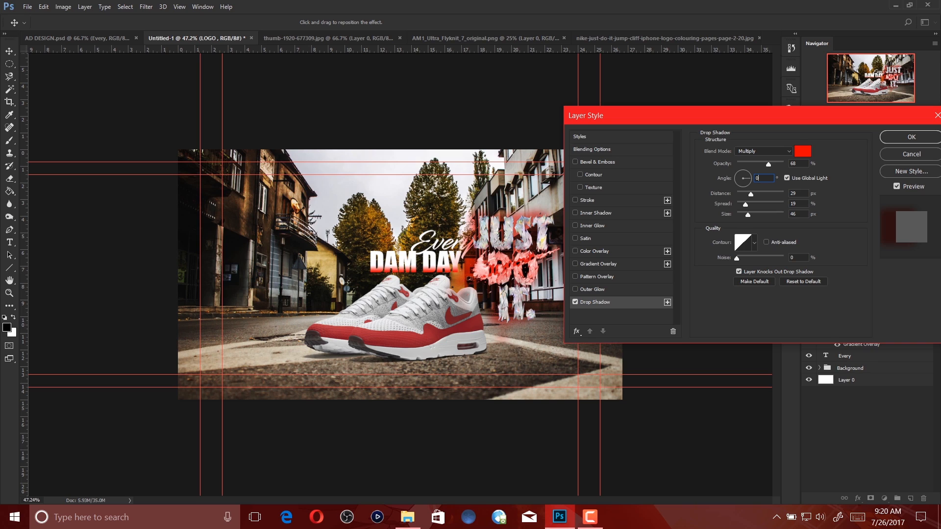
left_click(911, 137)
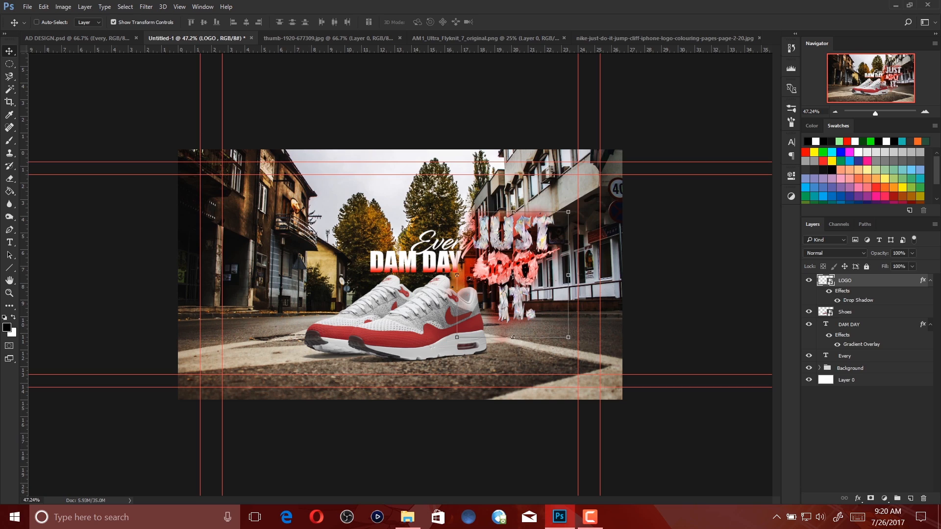
left_click_drag(859, 280, 859, 368)
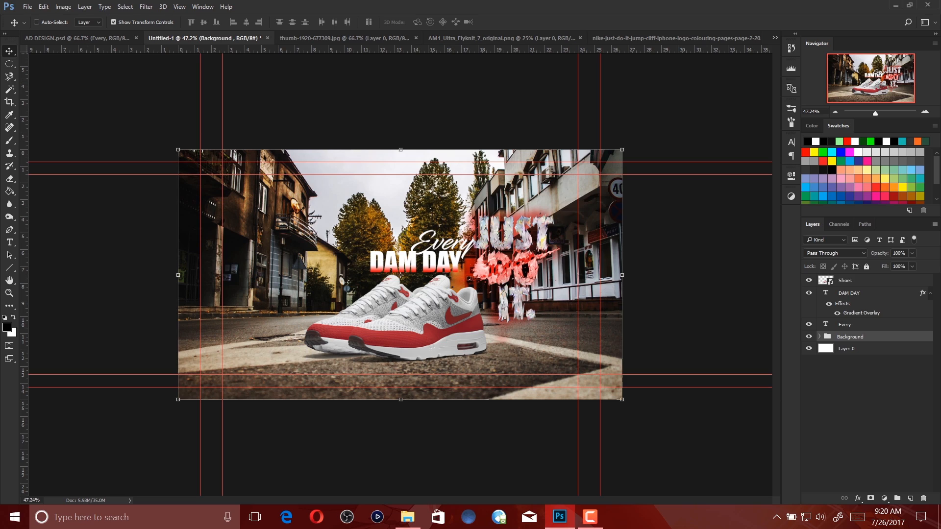
Select the DAM DAY and Every text layers together and nudge them left, away from the Just Do It logo
left_click(859, 293)
left_click(859, 324, "ctrl")
key("shift+Left")
key("shift+Left")
key("shift+Left")
key("shift+Left")
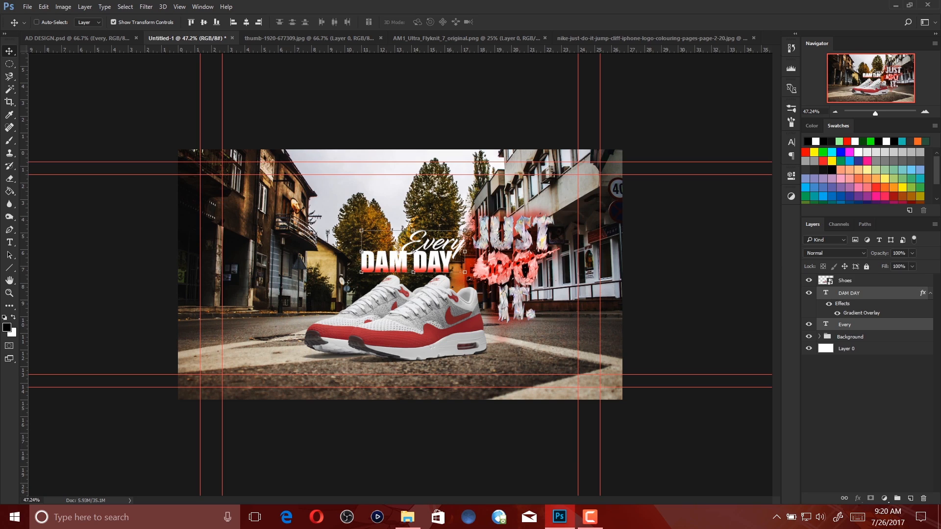
key("shift+Left")
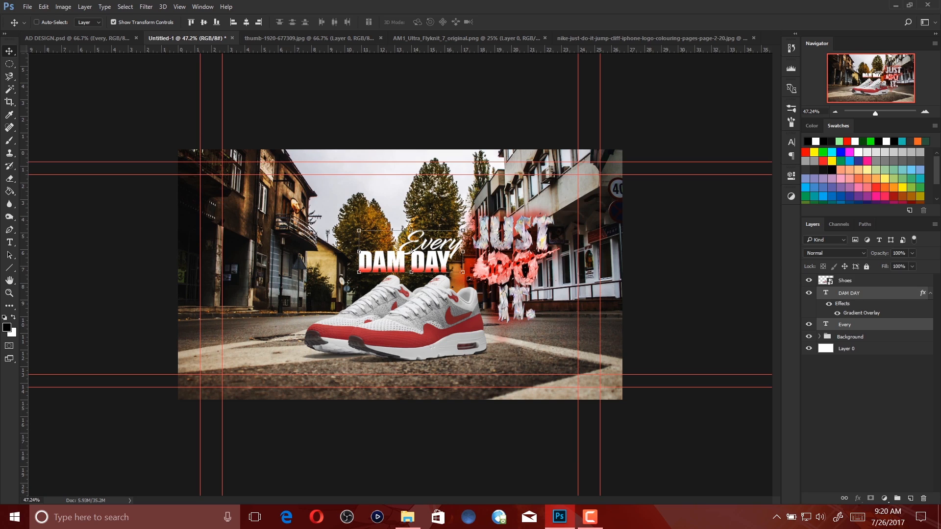
Draw a 1 px diagonal line shape across the Every DAM DAY slogan, about 547 px wide and 377 px high
key("m")
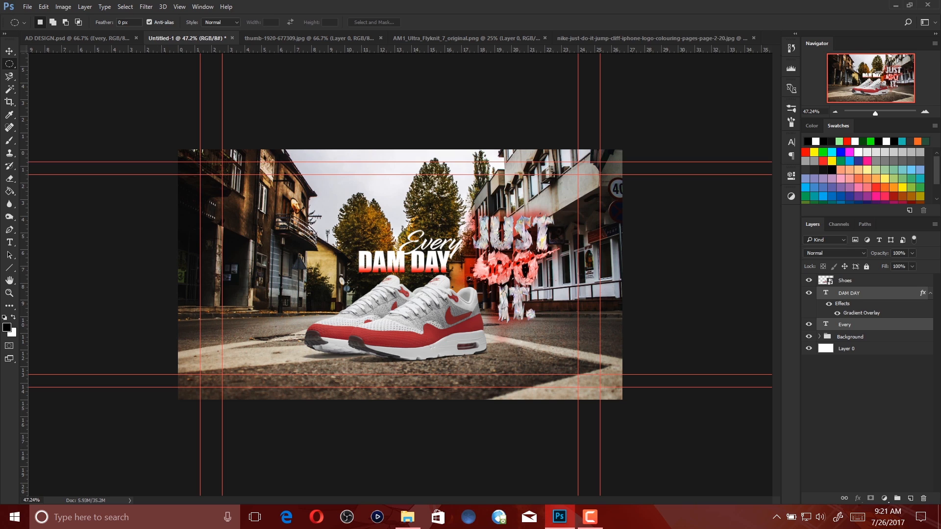
key("ctrl+shift+Tab")
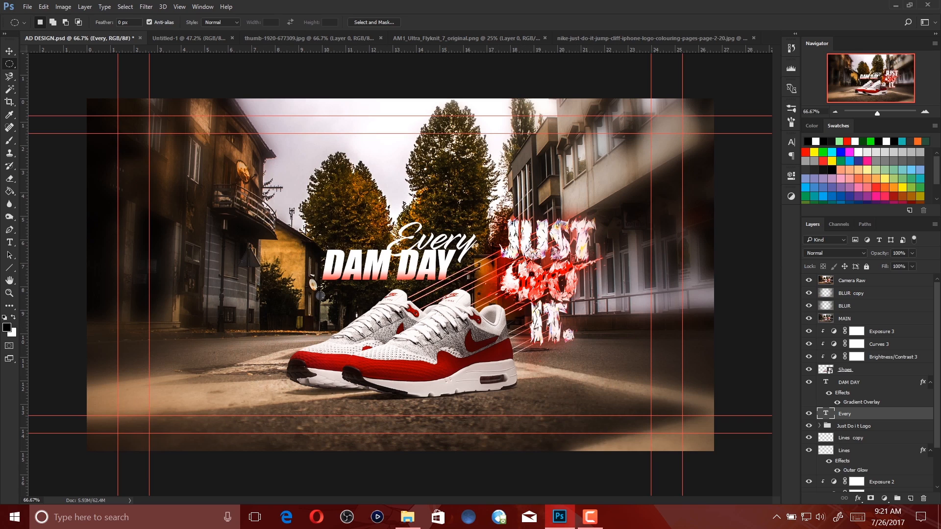
key("ctrl+Tab")
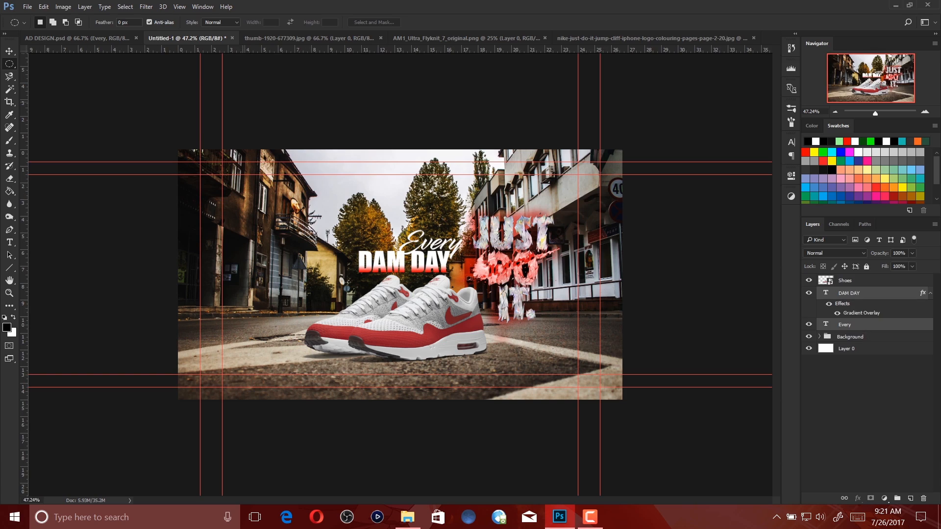
left_click(9, 268)
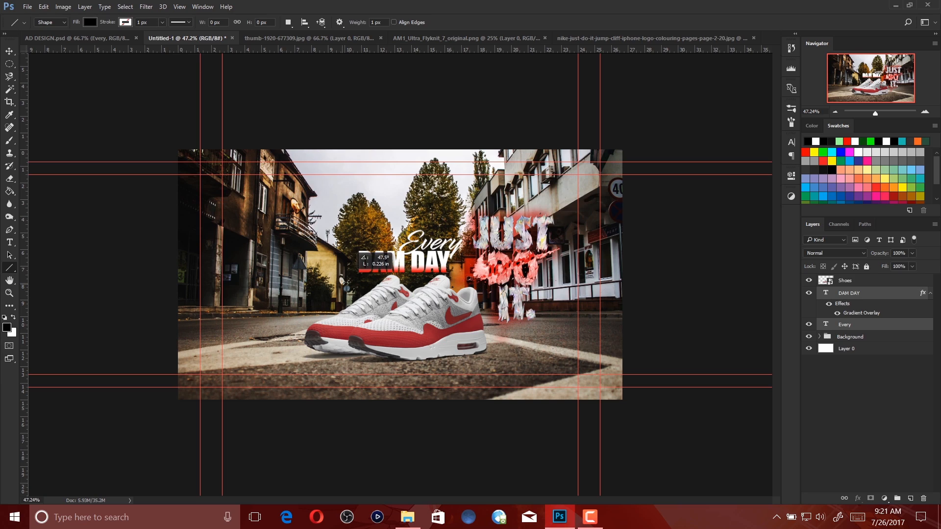
left_click_drag(469, 194, 342, 281)
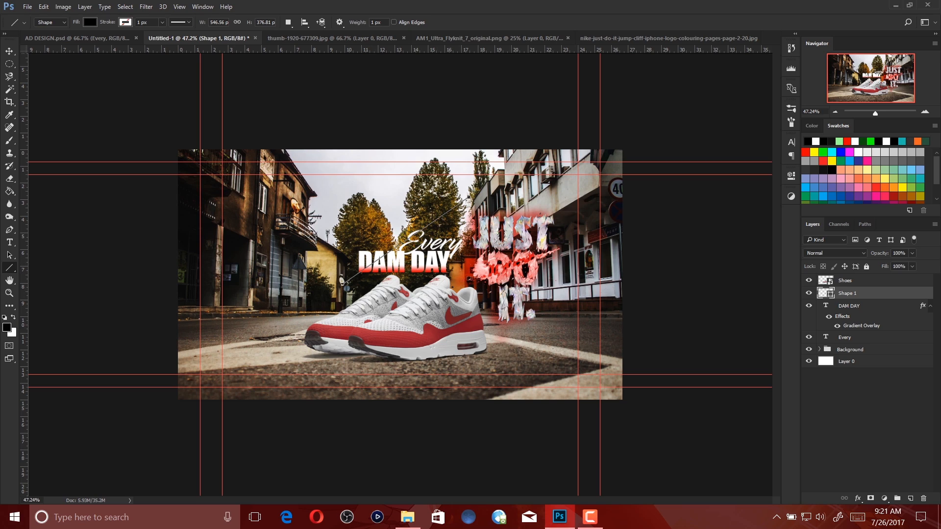
Change the diagonal line's fill to white ffffff and move its layer above the Shoes layer
double_click(826, 294)
left_click_drag(557, 161, 544, 109)
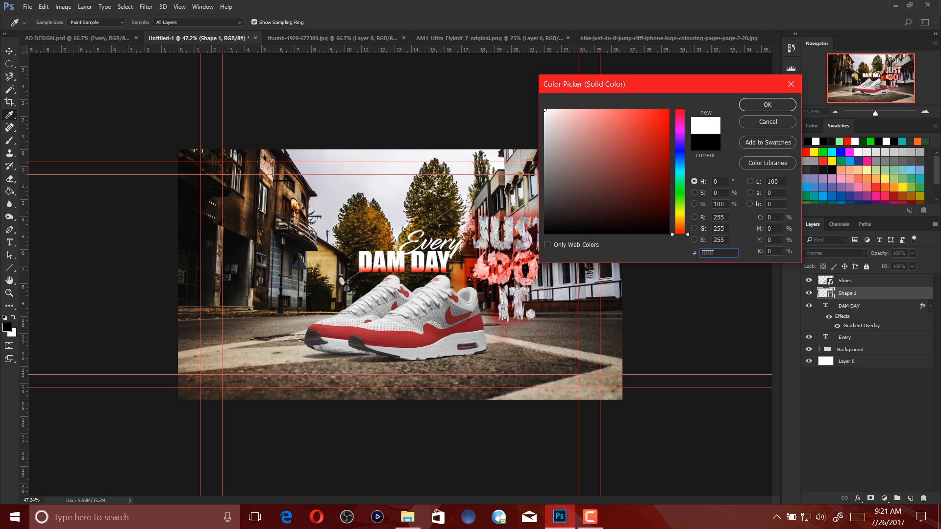
key("Return")
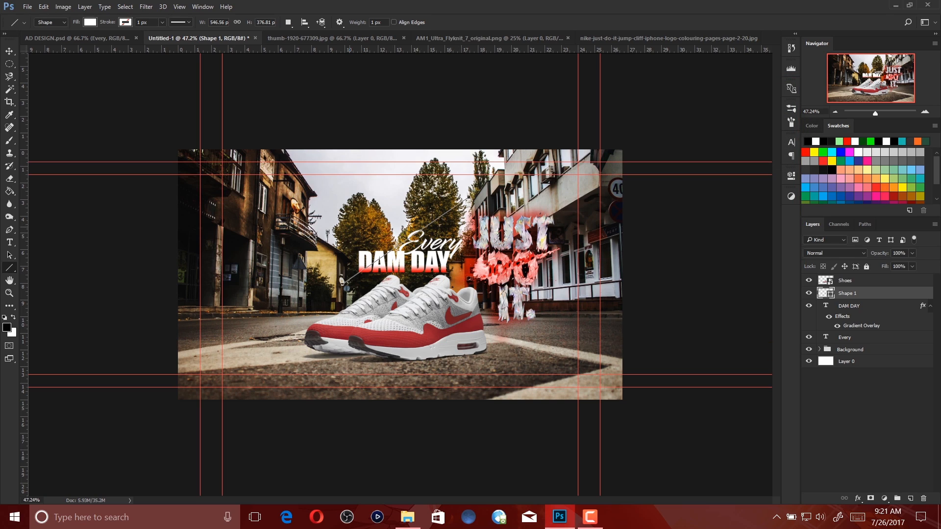
key("ctrl+bracketright")
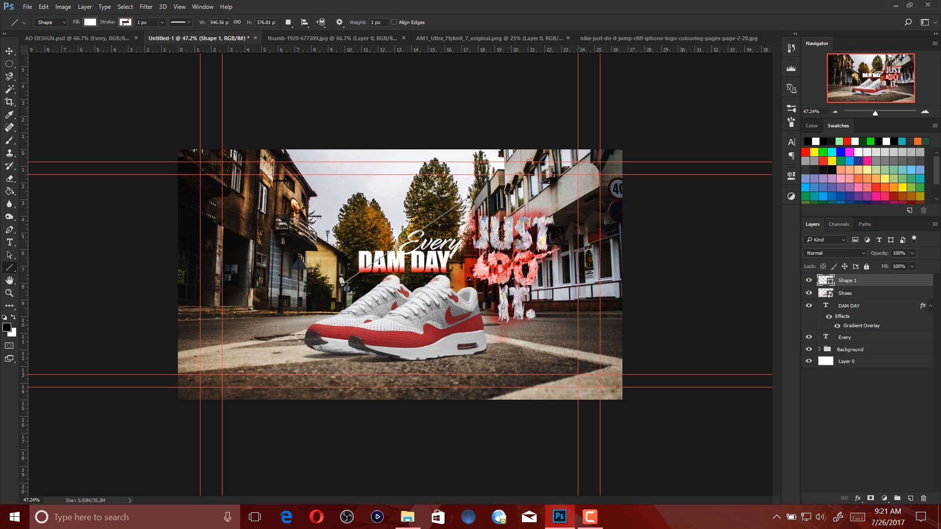
Duplicate the white line layer and shift the copy horizontally to the right of the original line
left_click_drag(875, 114, 878, 113)
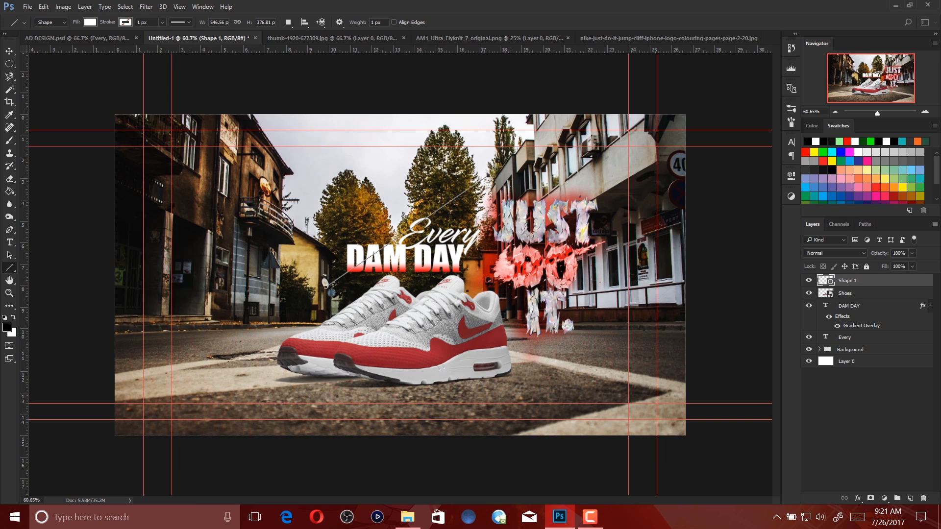
left_click_drag(858, 281, 911, 499)
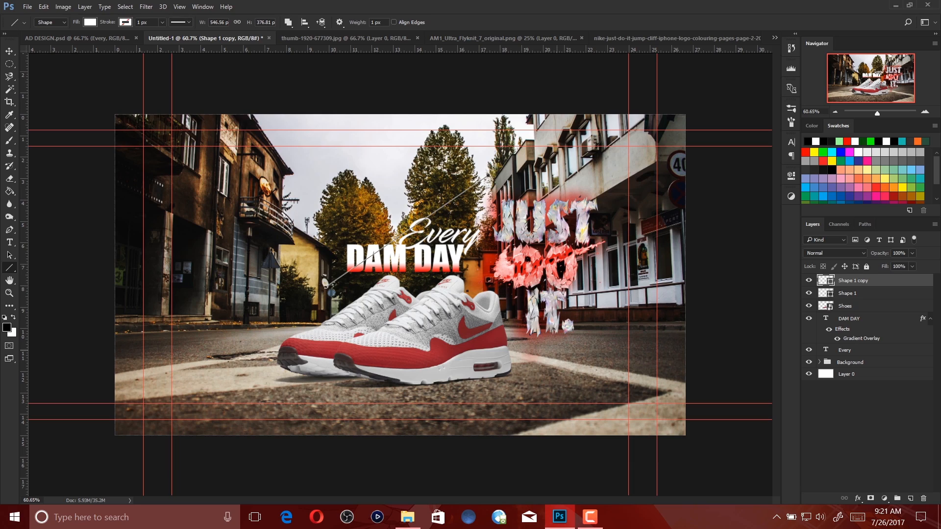
key("v")
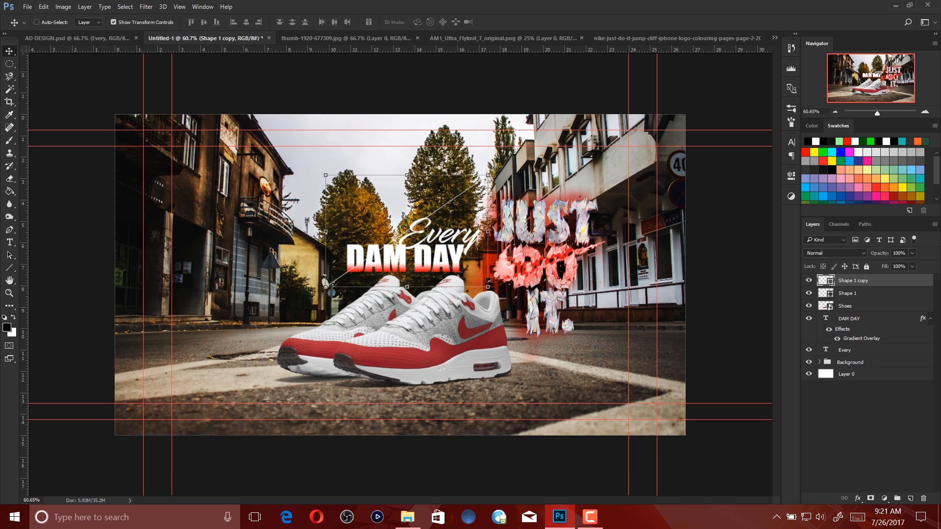
left_click_drag(408, 231, 420, 231)
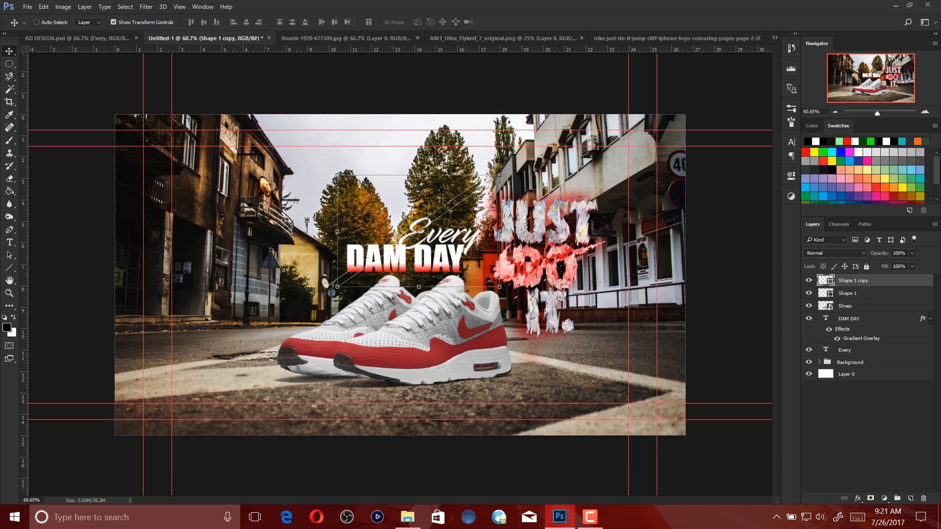
left_click_drag(420, 230, 433, 232)
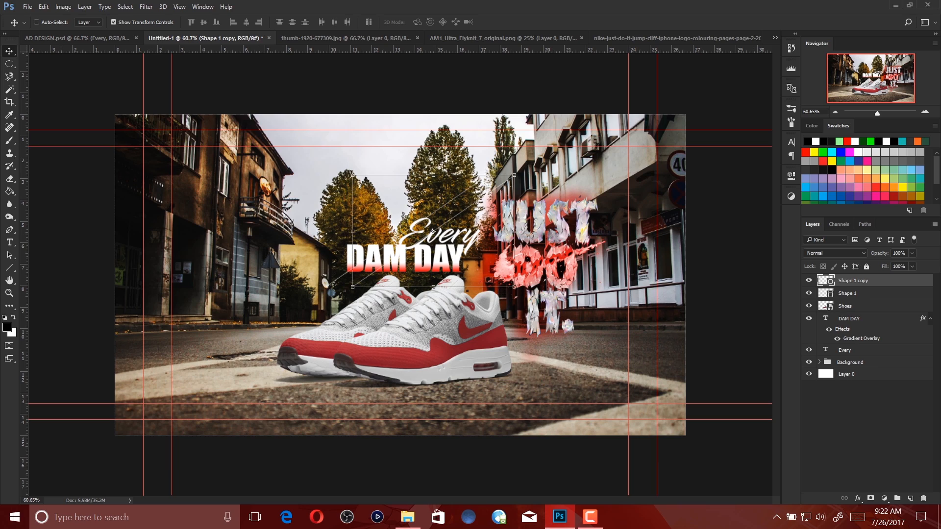
Make two more copies of the line, offsetting each one further right at roughly equal spacing
key("ctrl+j")
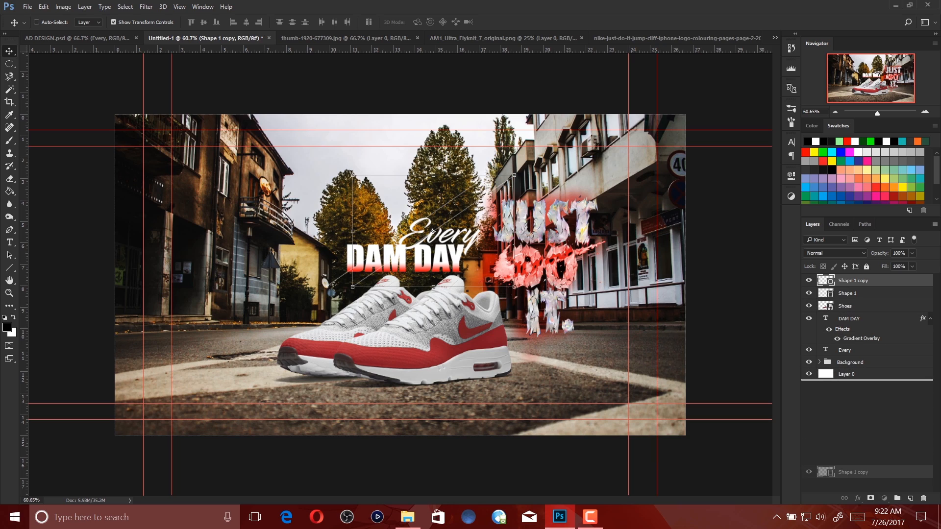
left_click_drag(432, 230, 458, 231)
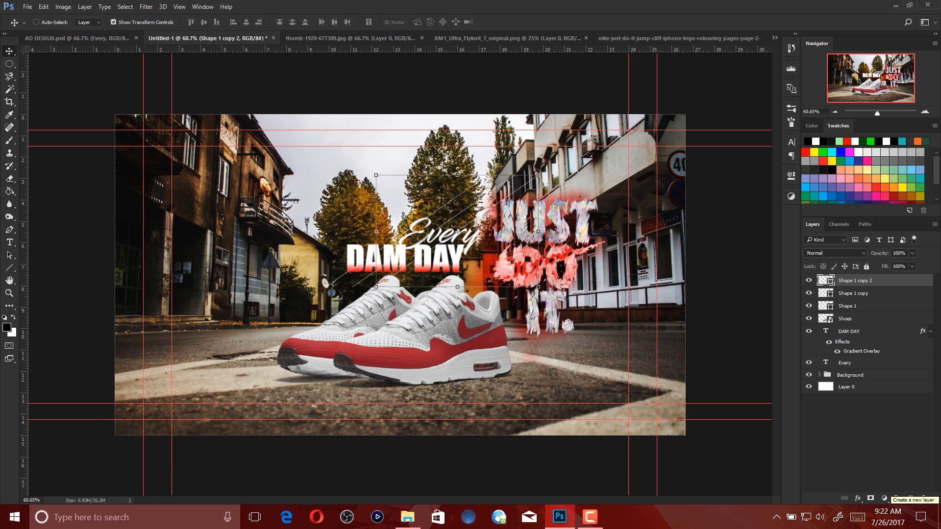
key("ctrl+j")
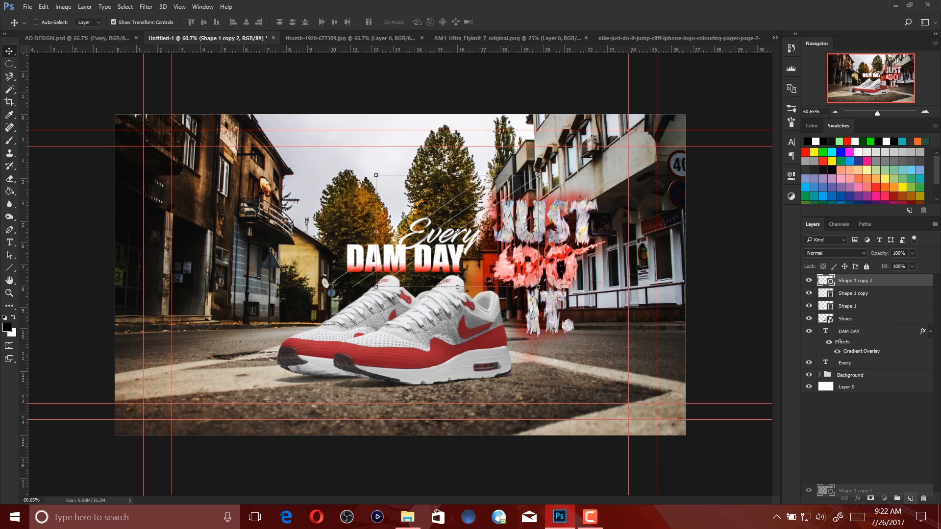
left_click_drag(458, 230, 481, 231)
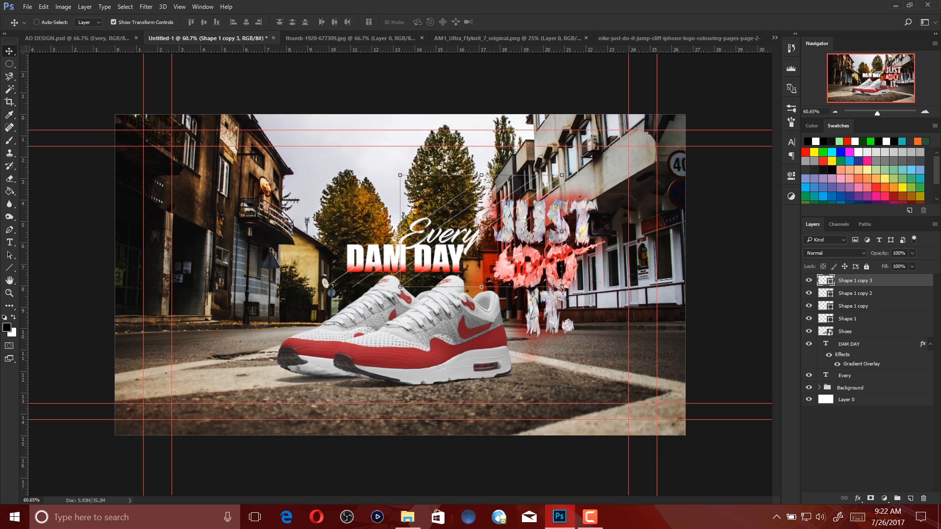
Group the four line shape layers and name the group Lines Pat 1
left_click(853, 318, "shift")
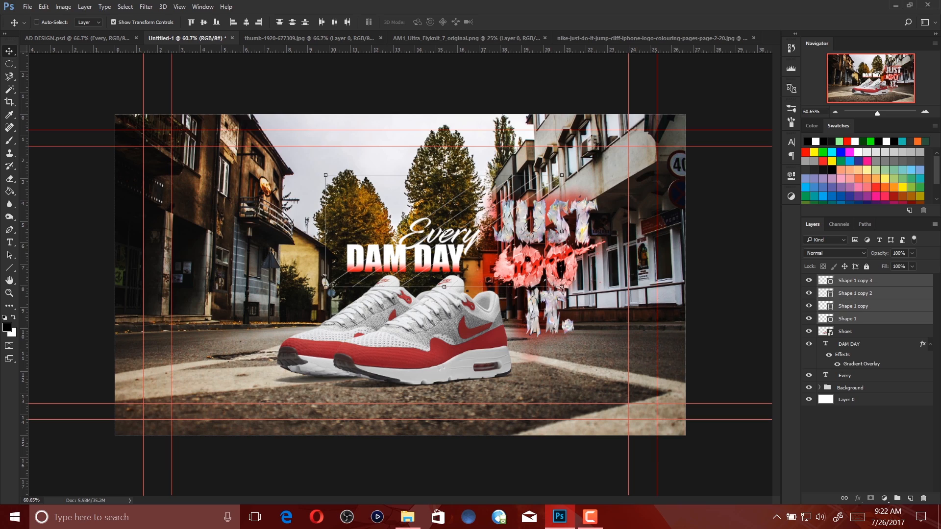
key("ctrl+g")
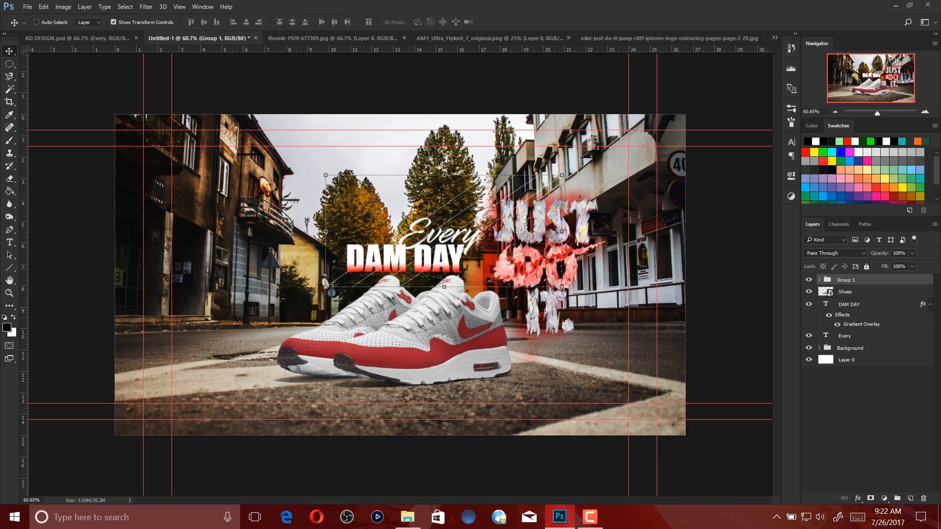
double_click(847, 280)
type("Lines Pat 1")
key("Return")
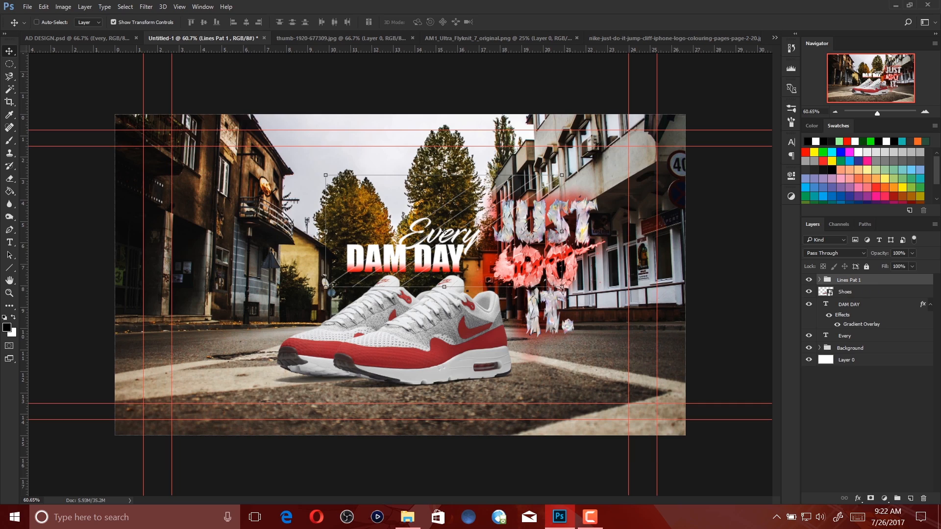
Duplicate the Lines Pat 1 group, shift the copy slightly left, and put both line groups into one new group
left_click_drag(848, 431, 911, 499)
left_click_drag(444, 231, 433, 231)
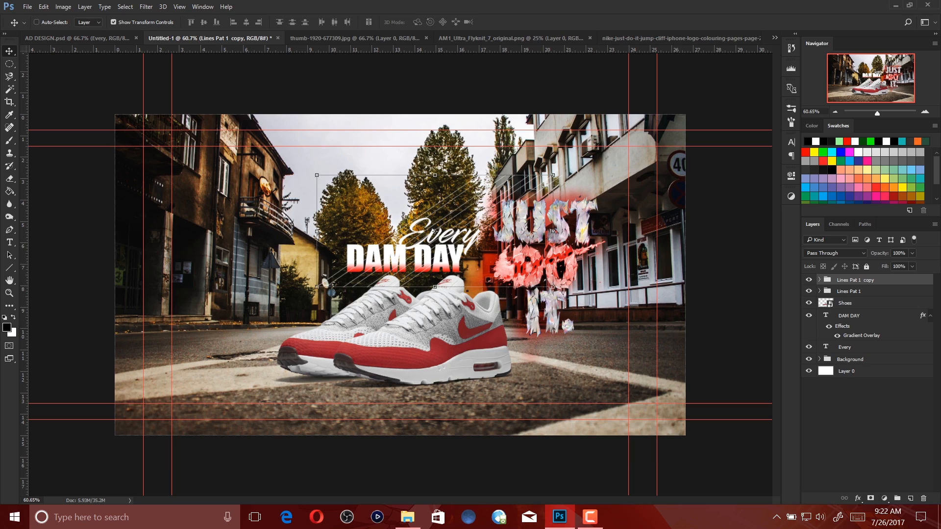
left_click(437, 231, "ctrl+shift")
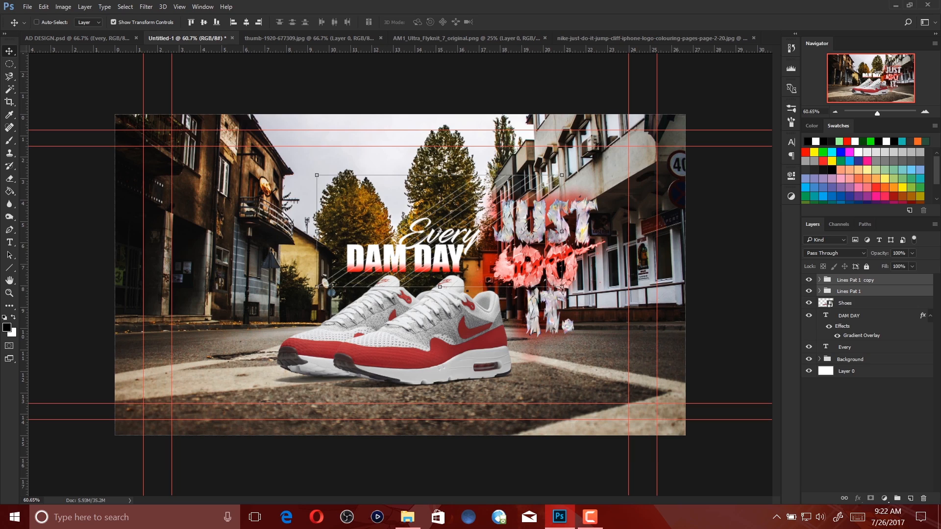
key("ctrl+g")
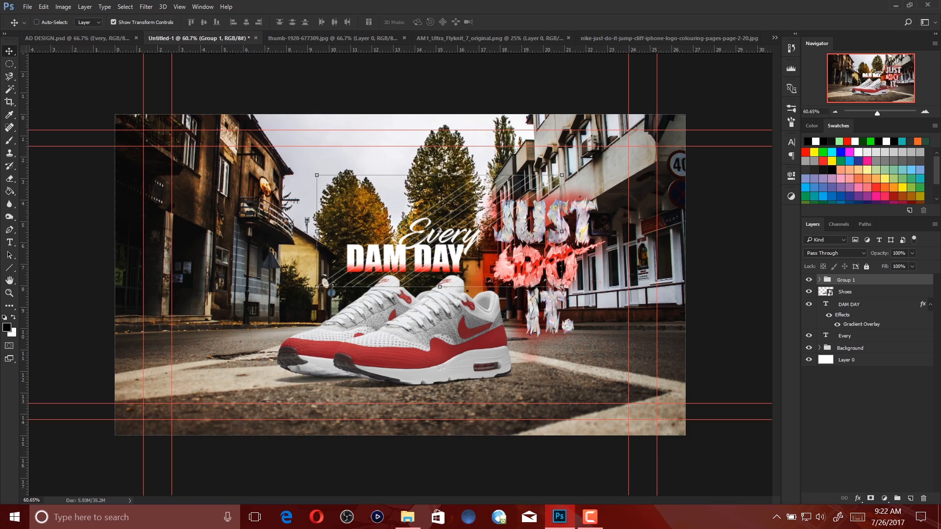
Rename the new group holding both line sets as Lines Part 1
double_click(846, 280)
type("PART 1")
key("Return")
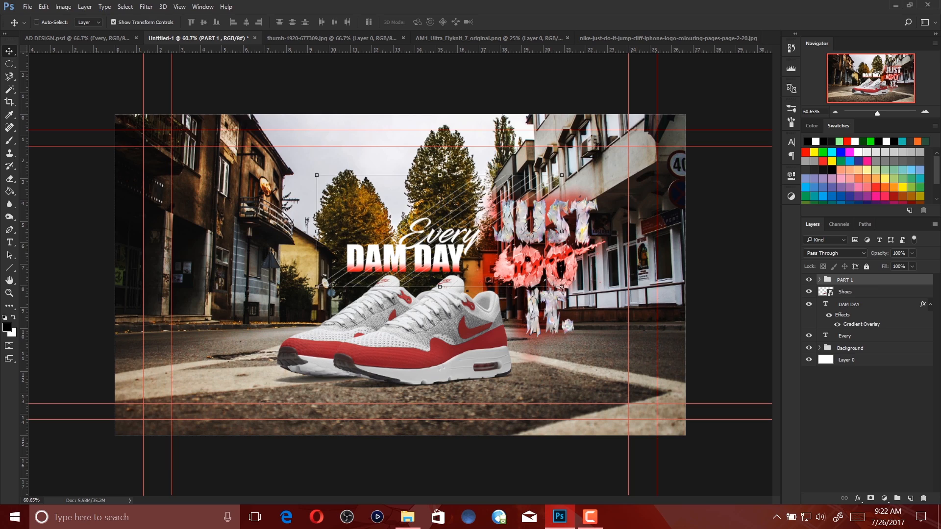
double_click(845, 280)
type("Lines Pa")
type("rt 1")
key("Return")
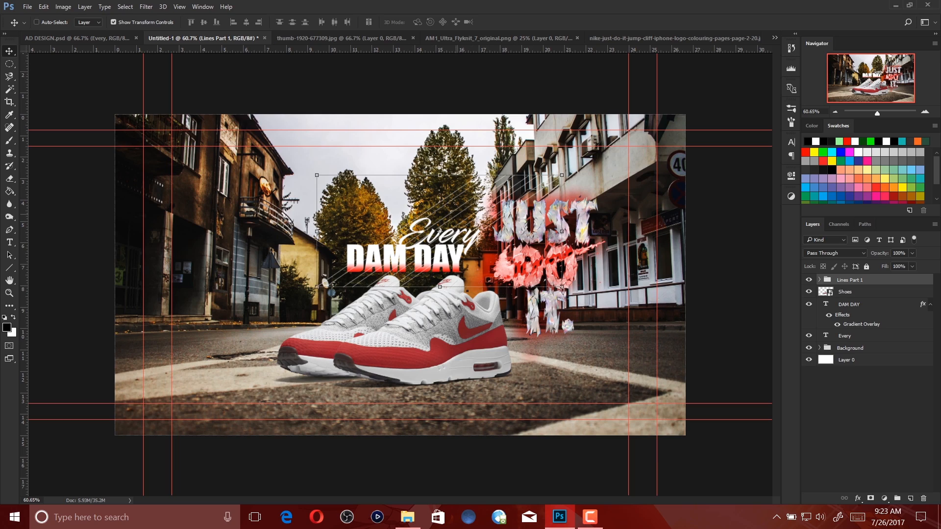
Lower the Lines Part 1 group to just above the Background group and shift the lines down and right between the shoes and logo
key("ctrl+bracketleft")
key("ctrl+bracketleft")
key("ctrl+bracketleft")
key("ctrl+bracketleft")
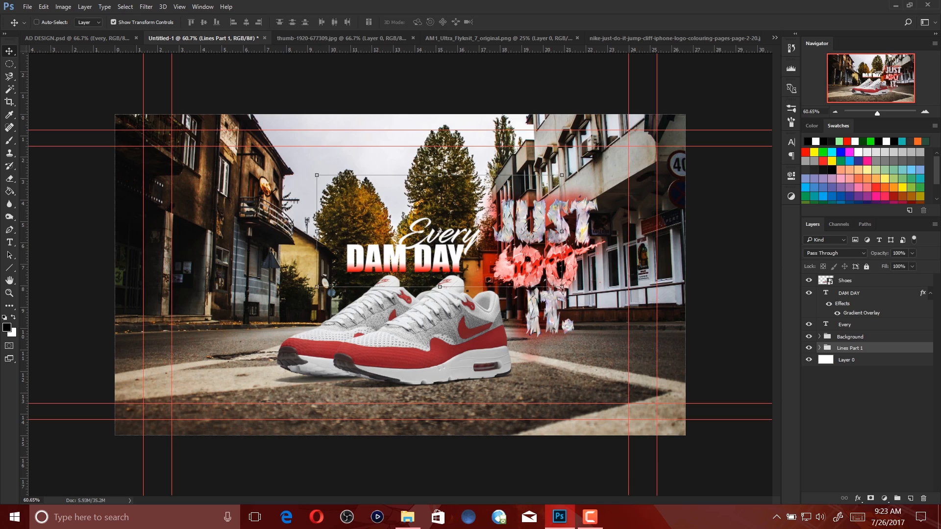
key("ctrl+comma")
key("ctrl+comma")
key("ctrl+bracketright")
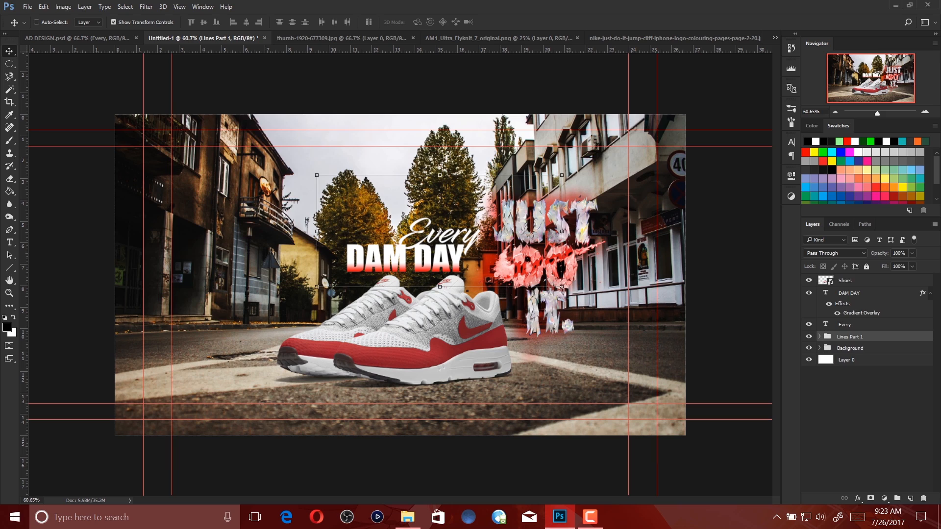
left_click_drag(439, 231, 481, 280)
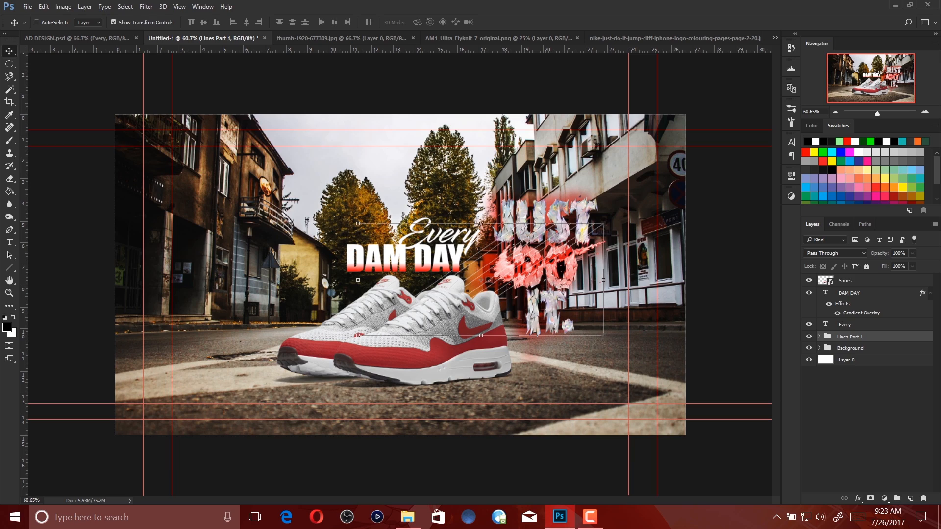
Take the LOGO layer out of the Background group and place it above the Lines Part 1 group
left_click(819, 348)
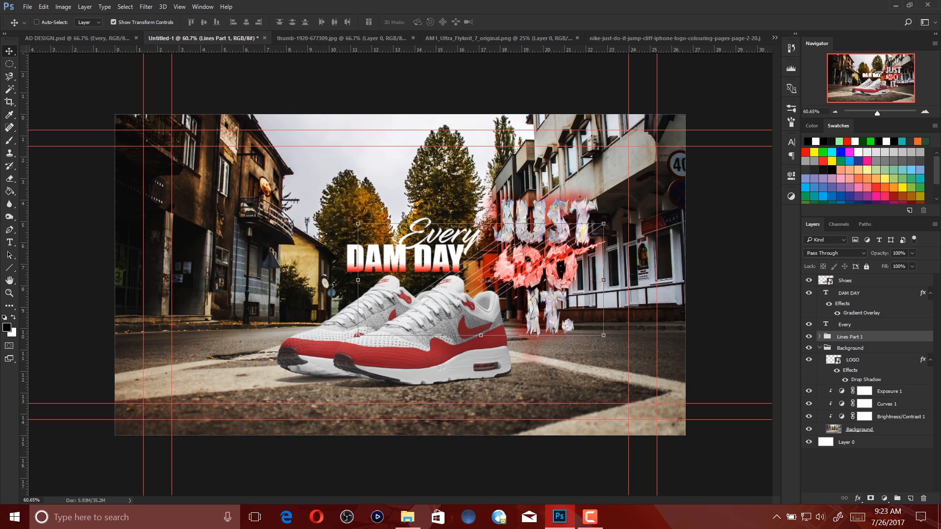
left_click(545, 275, "ctrl")
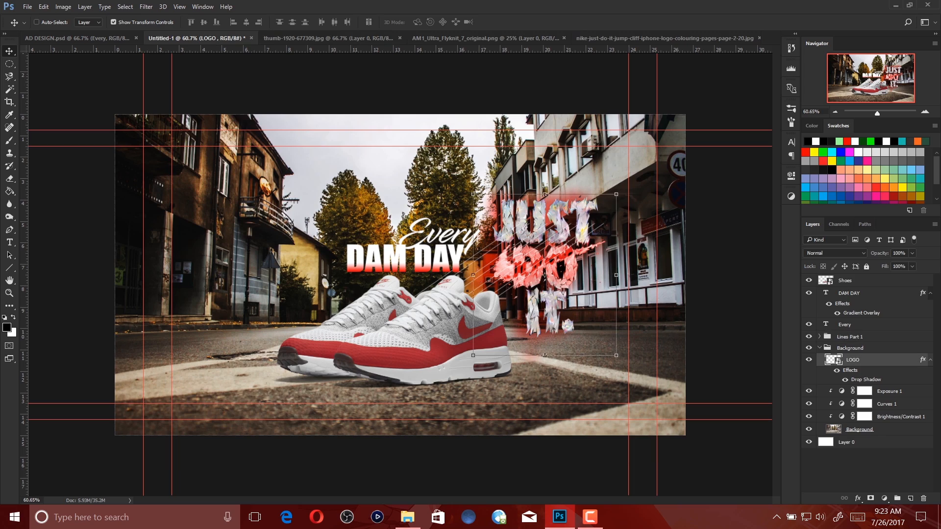
left_click_drag(853, 359, 852, 332)
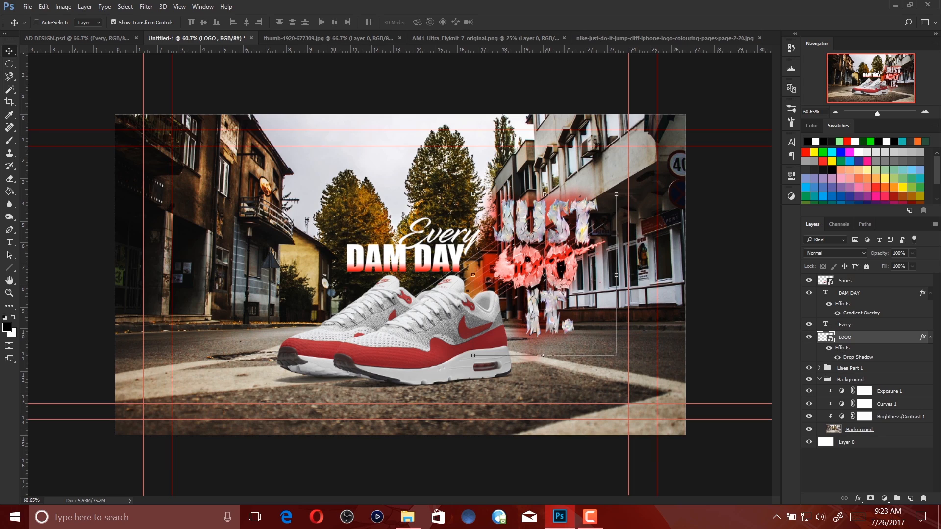
left_click(819, 379)
Shift the Lines Part 1 group slightly left so the lines run from behind the shoes to the logo
left_click(850, 368)
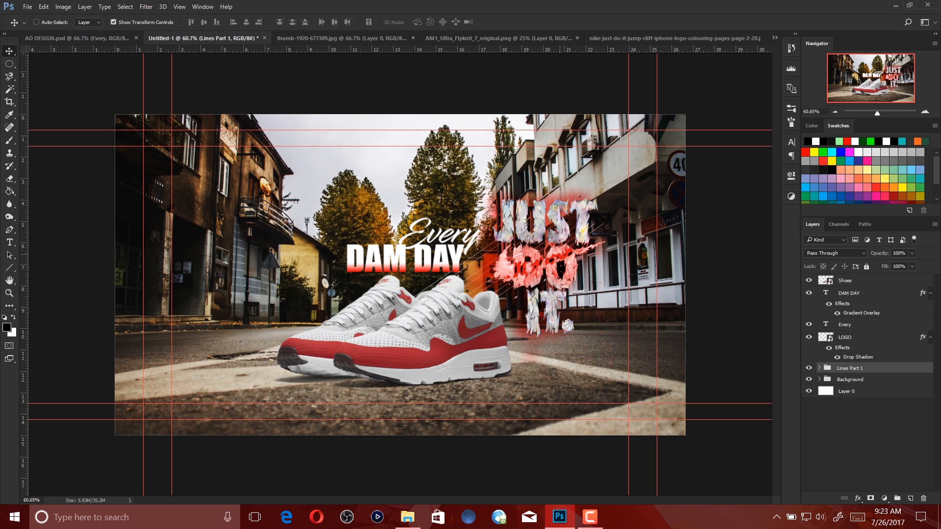
left_click_drag(568, 264, 553, 240)
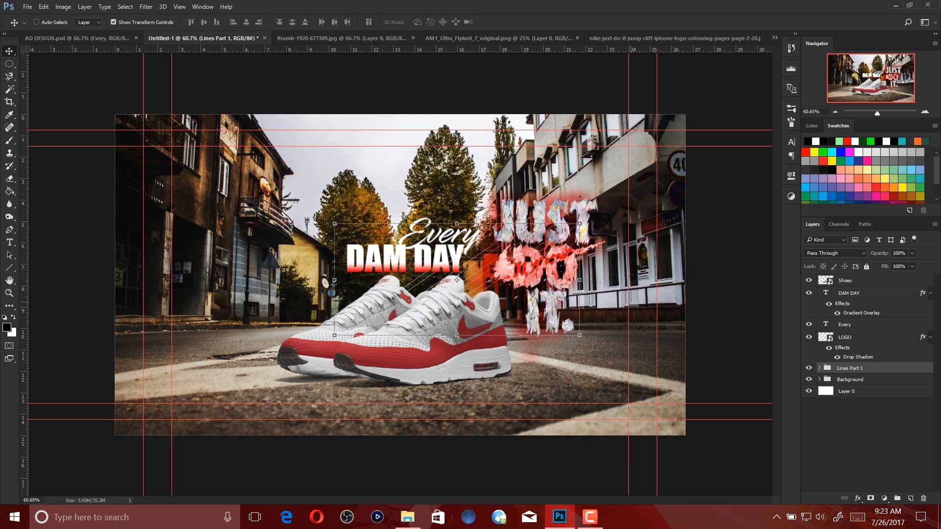
key("alt+[")
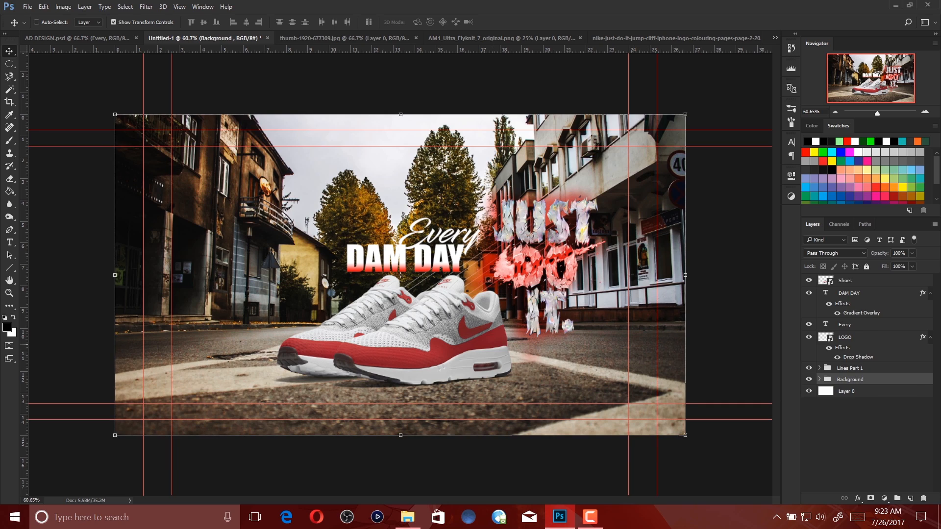
key("alt+]")
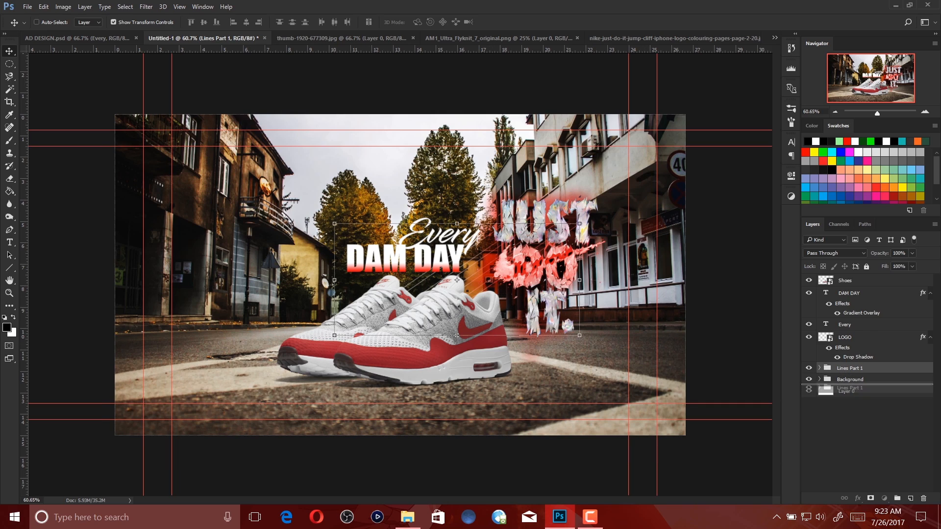
Duplicate the Lines Part 1 group, hide the original, and merge the copy into a single layer
key("ctrl+j")
left_click(808, 379)
right_click(853, 368)
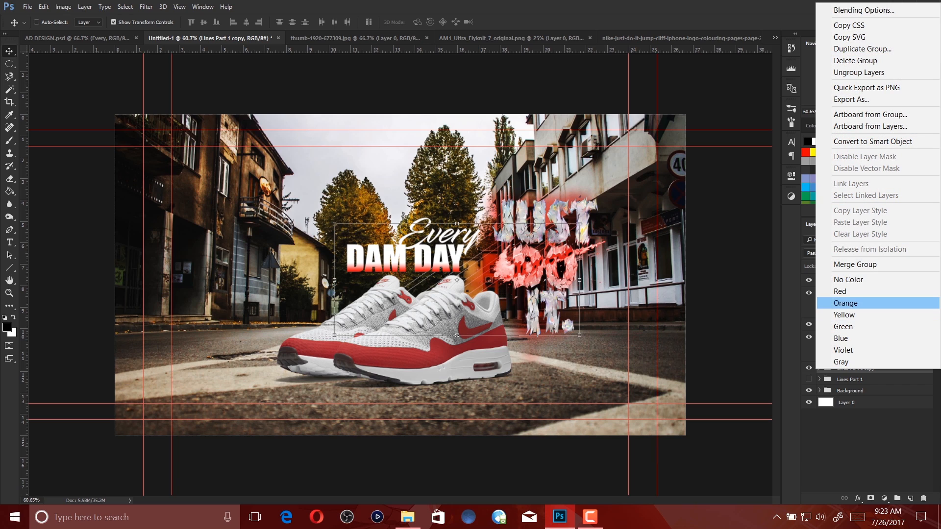
left_click(840, 264)
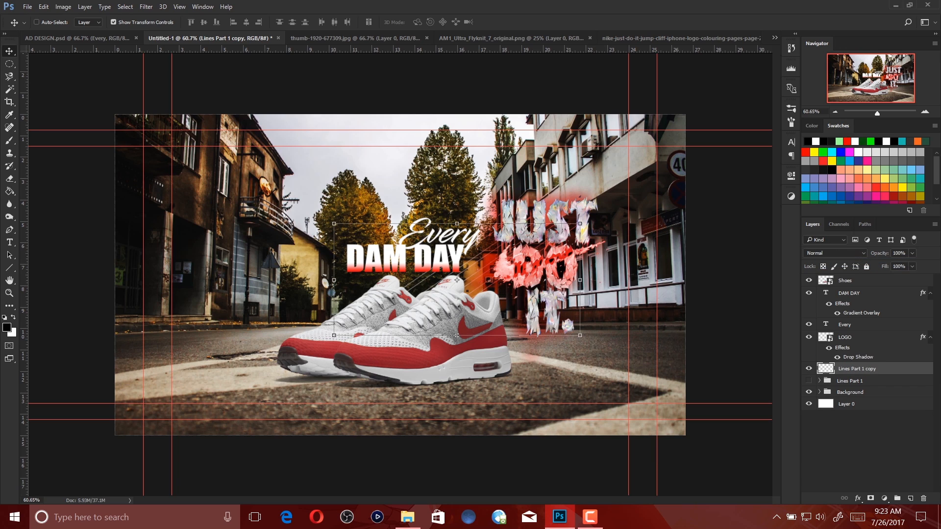
Apply a red Outer Glow with Screen blend mode and 100% opacity to the merged Lines Part 1 copy
double_click(893, 369)
left_click_drag(442, 95, 719, 100)
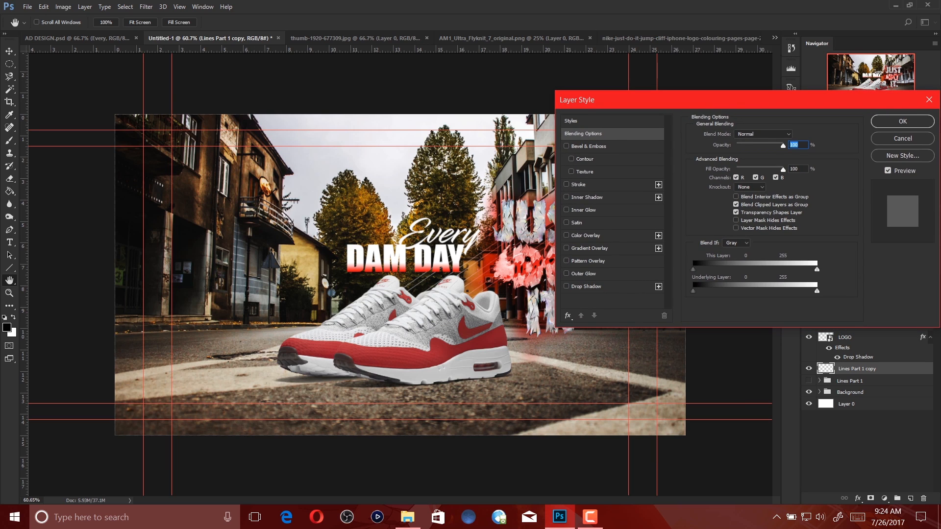
left_click(567, 274)
left_click(584, 274)
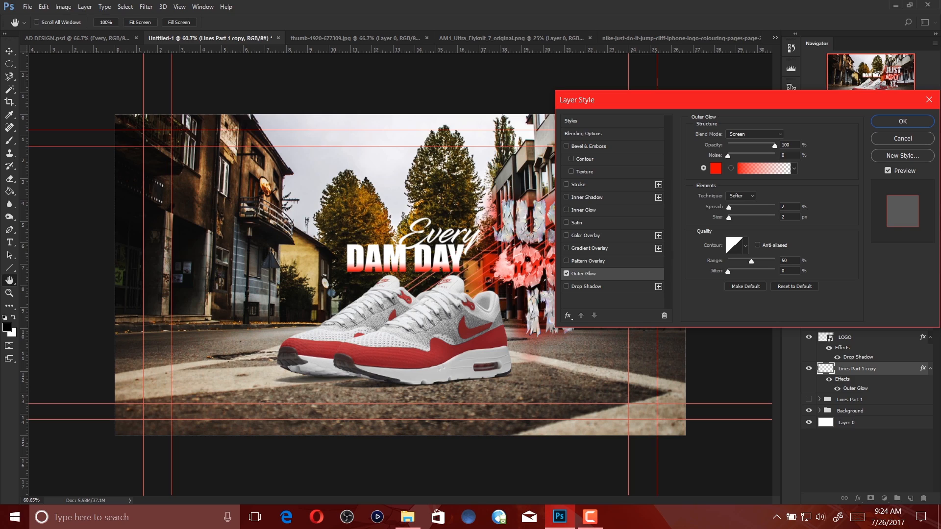
double_click(785, 207)
key("Tab")
left_click(902, 121)
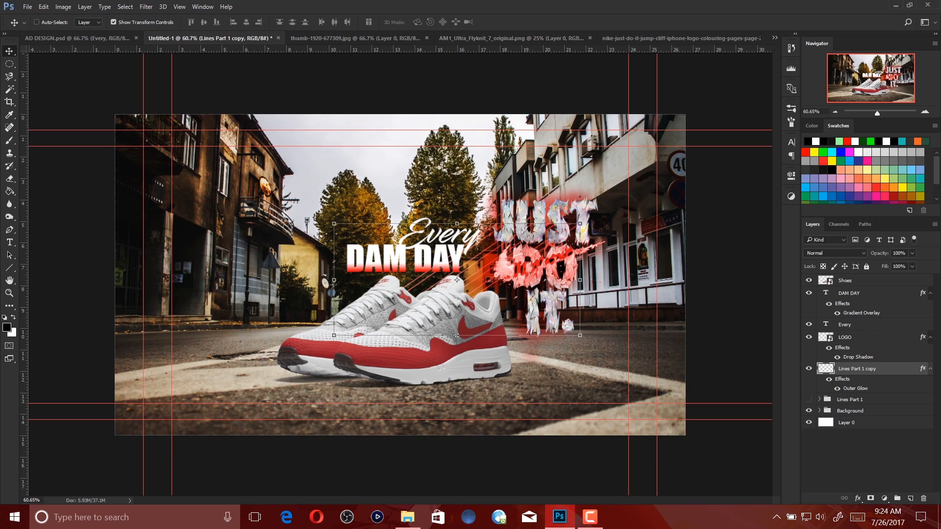
Duplicate the hidden Lines Part 1 group above the glowing copy, make it visible, and merge it into one layer
left_click(850, 400)
left_click_drag(850, 400, 911, 499)
left_click_drag(858, 399, 858, 364)
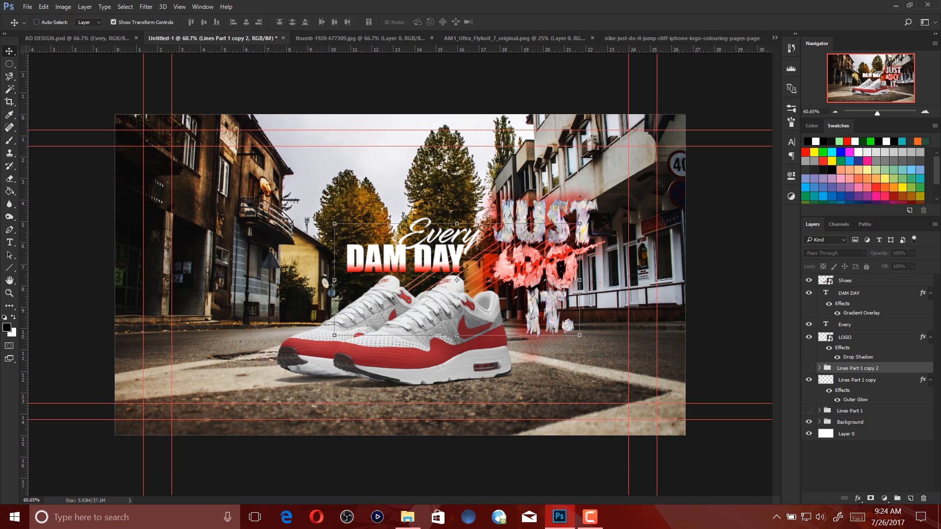
right_click(857, 368)
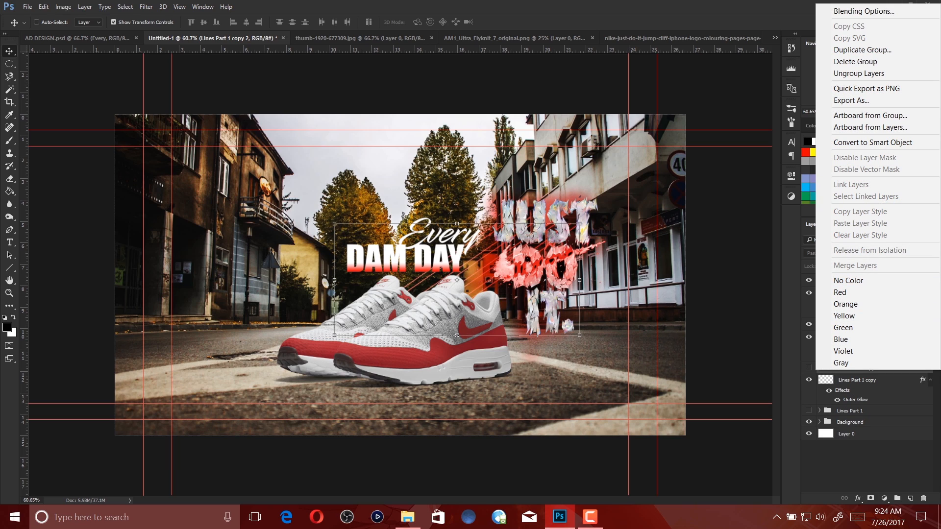
left_click(809, 368)
right_click(858, 368)
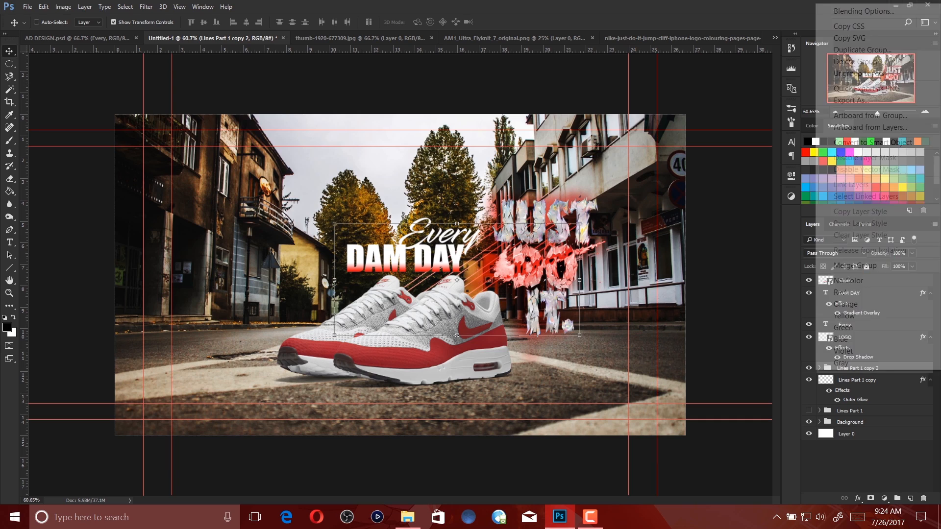
left_click(855, 265)
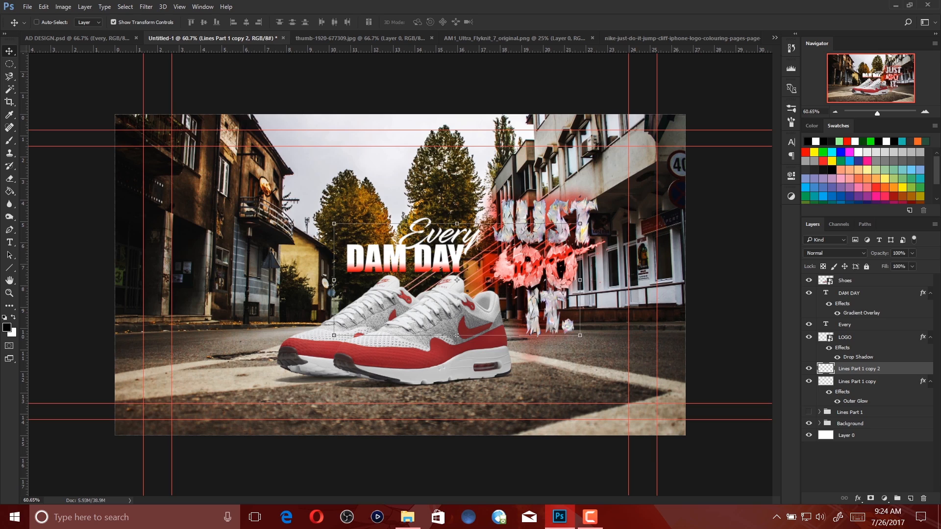
Shift the newly merged lines down and right behind the logo, and set the Eraser brush size to 250
left_click_drag(457, 280, 499, 324)
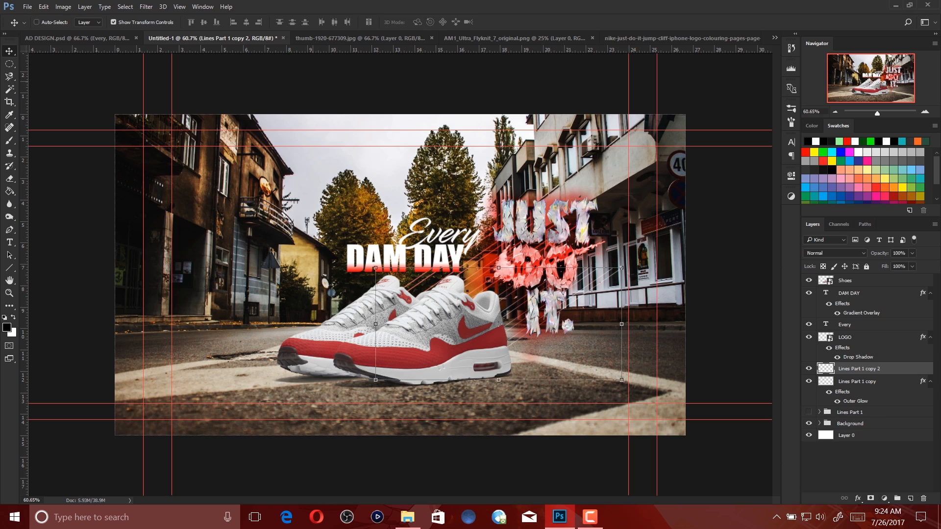
left_click(10, 179)
key("bracketleft")
key("bracketleft")
key("bracketleft")
key("bracketleft")
key("bracketleft")
key("bracketleft")
key("bracketleft")
key("bracketleft")
key("bracketleft")
key("bracketleft")
key("bracketleft")
key("bracketleft")
key("bracketleft")
key("bracketleft")
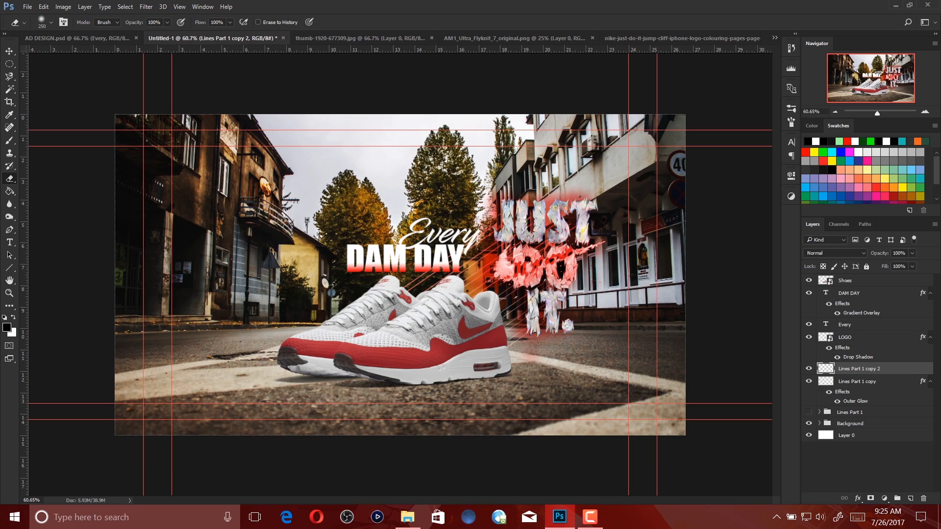
Add Brightness/Contrast, Curves and Exposure adjustment layers above the Shoes layer, each clipped to it
left_click(845, 281)
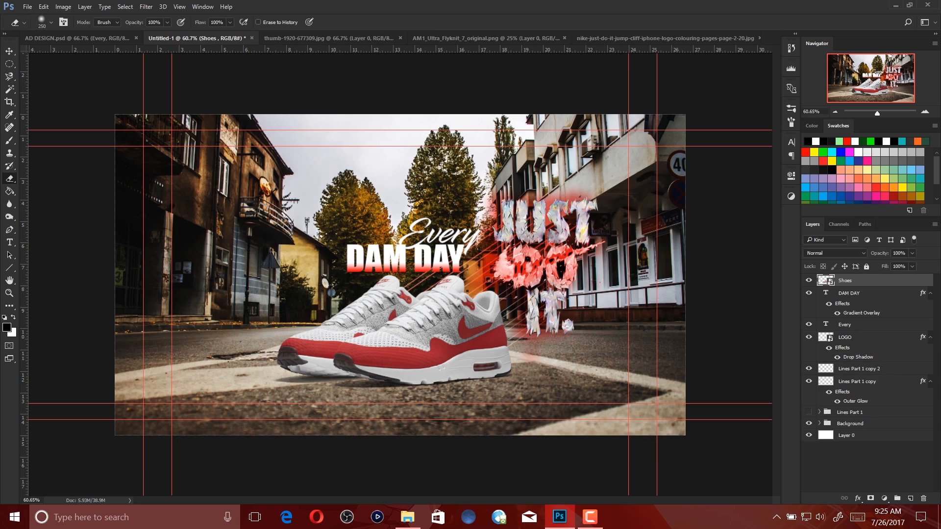
left_click(884, 499)
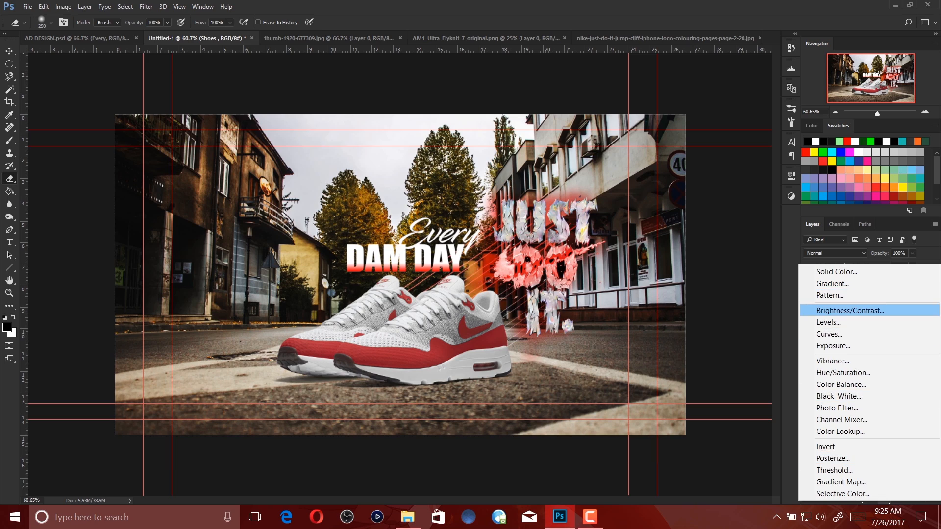
left_click(844, 310)
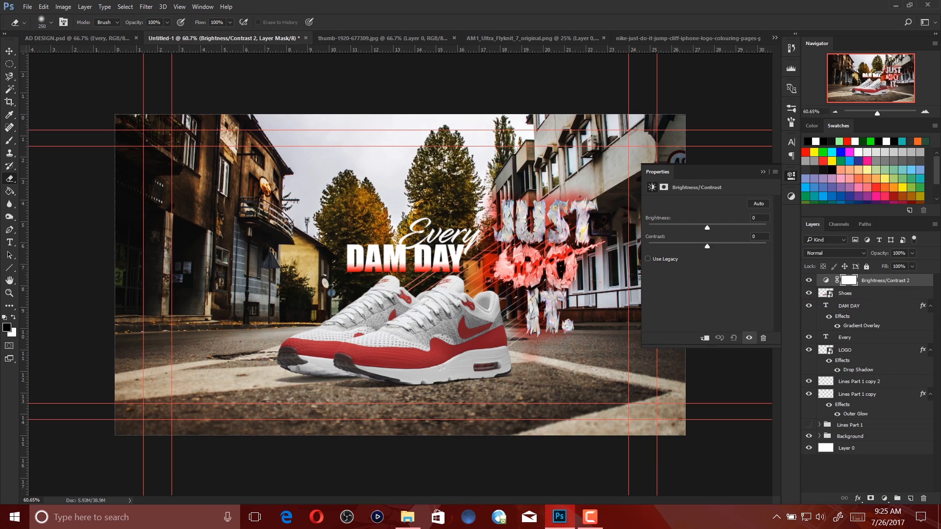
key("ctrl+alt+g")
left_click(884, 499)
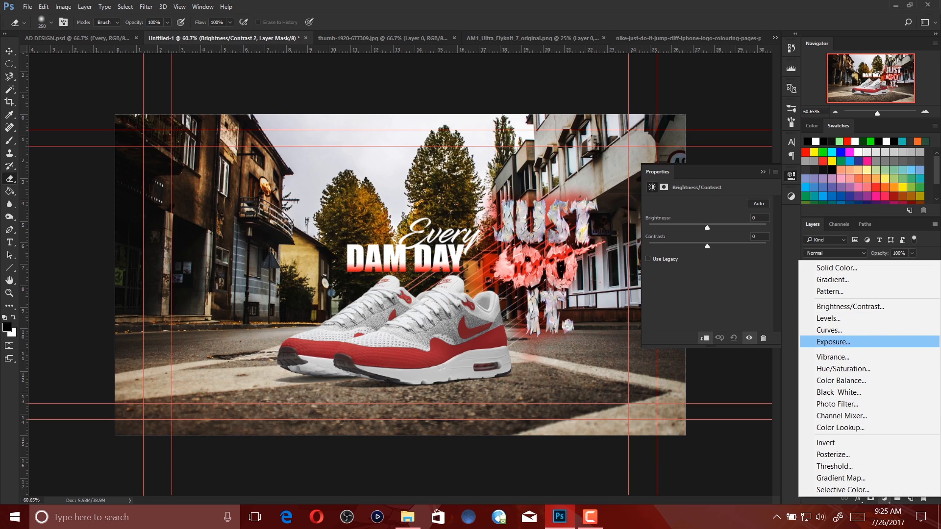
left_click(830, 331)
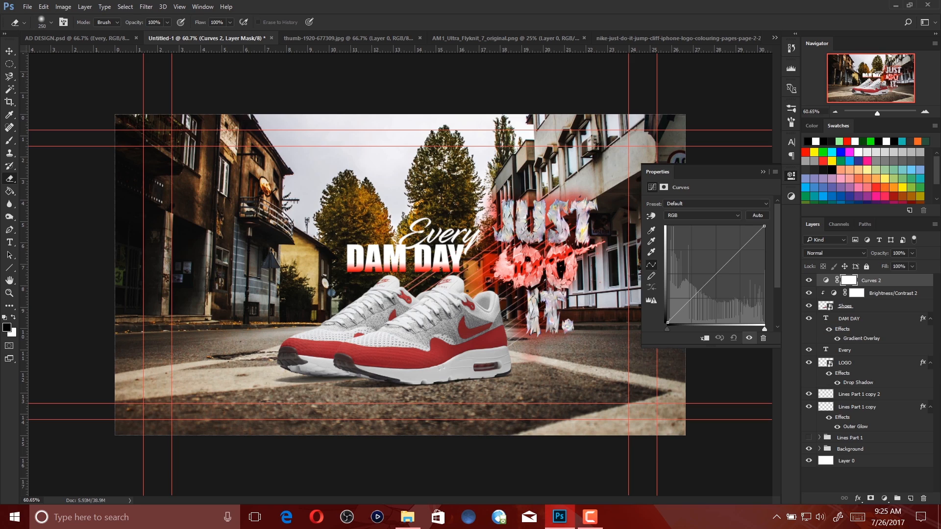
key("ctrl+alt+g")
left_click(884, 498)
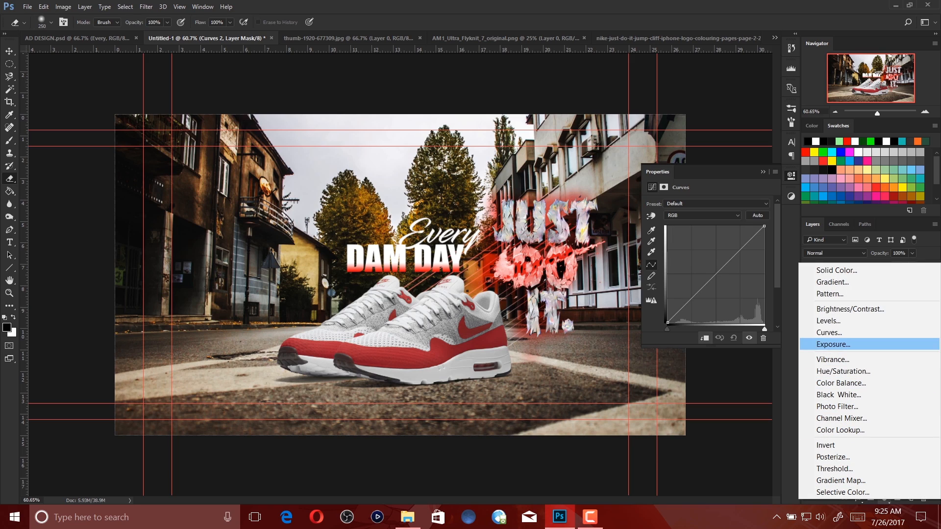
left_click(833, 344)
key("ctrl+alt+g")
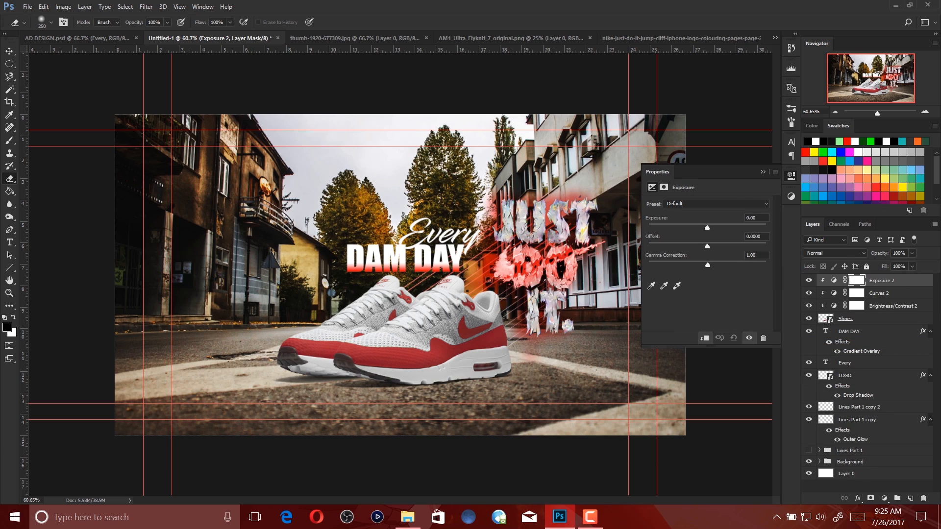
Set the shoes' brightness to 4 and contrast to 51, and apply the Linear Contrast (RGB) preset to their Curves adjustment
left_click(893, 306)
left_click_drag(707, 227, 730, 246)
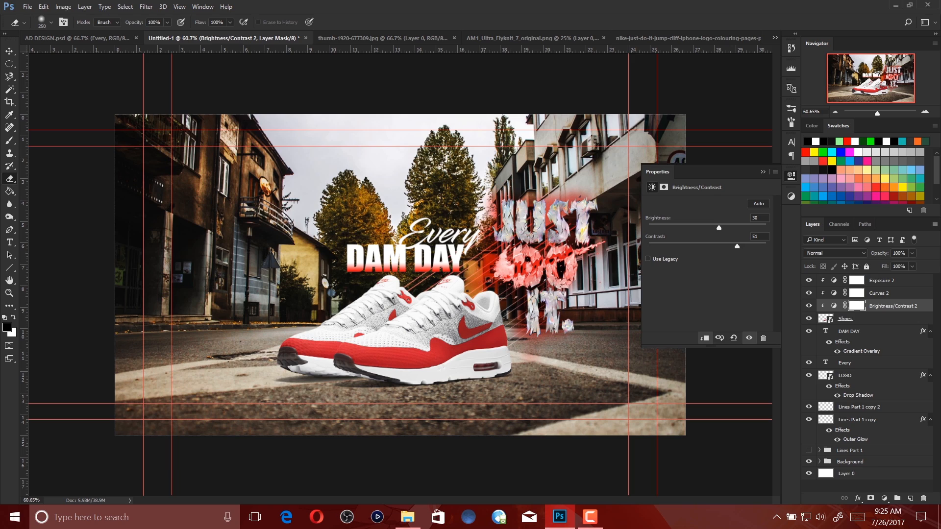
left_click_drag(719, 227, 709, 228)
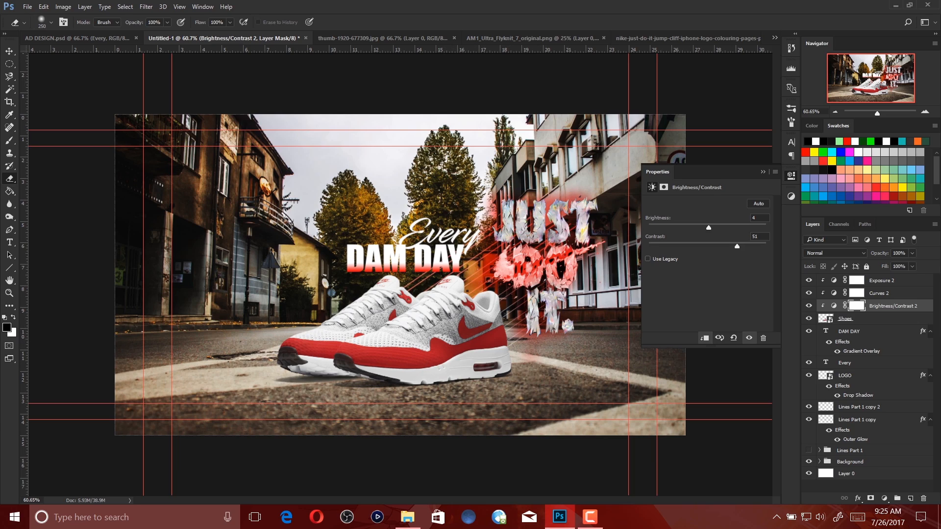
left_click(879, 293)
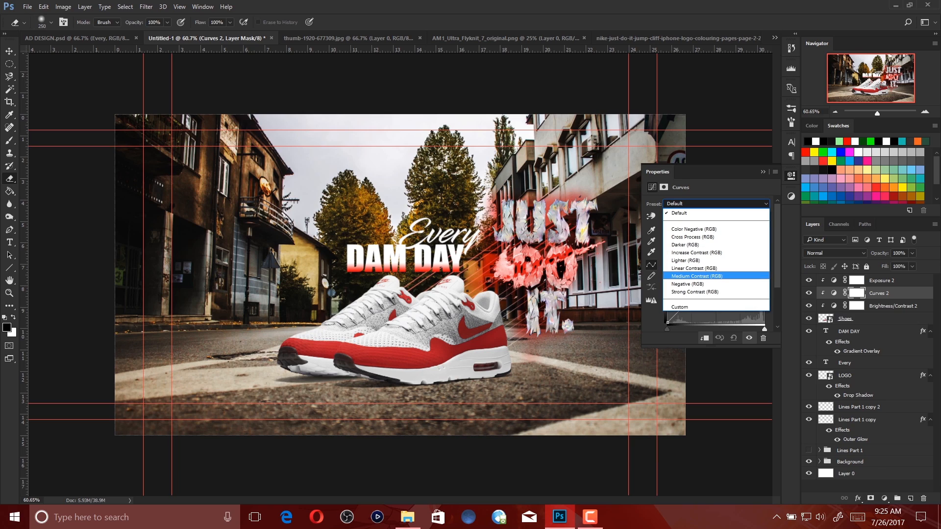
left_click(694, 269)
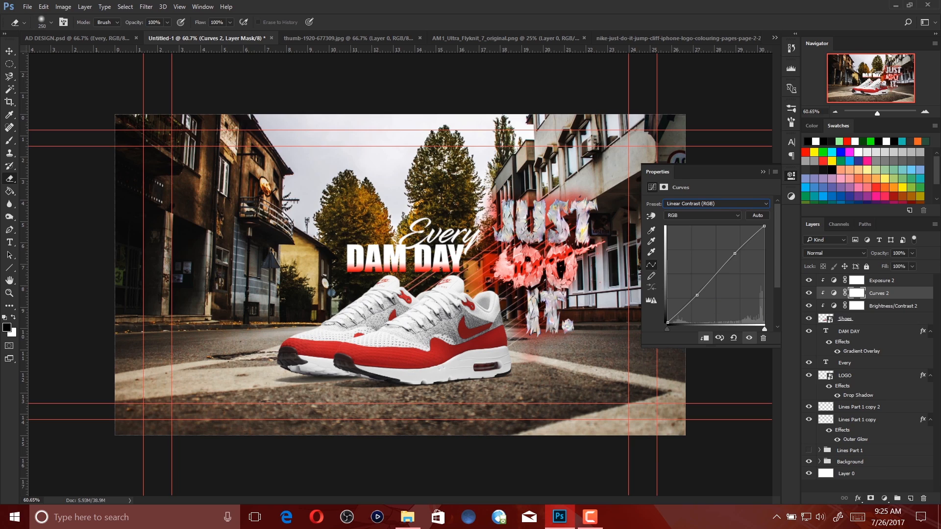
Set the shoes' Exposure adjustment to +0.22 exposure and 0.78 gamma correction
left_click(833, 280)
left_click_drag(708, 228, 706, 228)
left_click_drag(707, 264, 717, 265)
left_click_drag(705, 227, 709, 228)
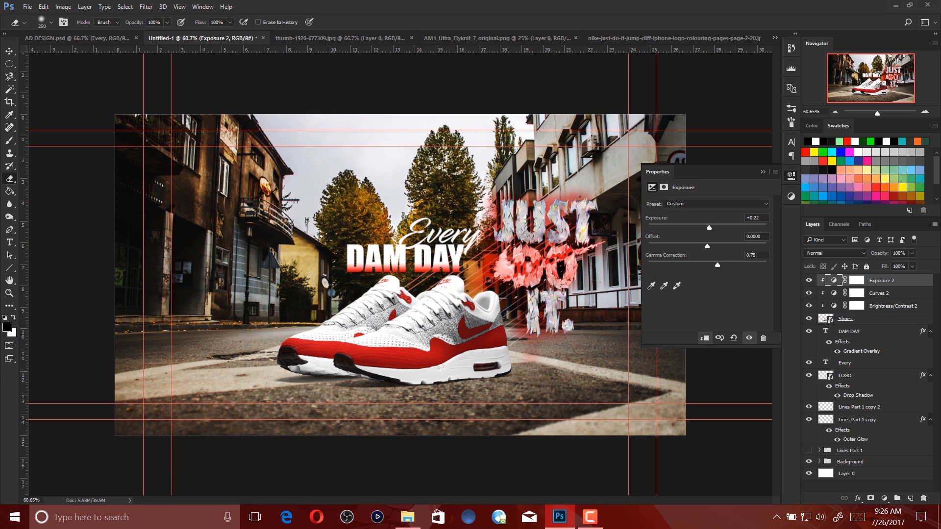
Group the Shoes layer with its Brightness/Contrast, Curves and Exposure adjustments, and name the group Shoe
left_click(763, 172)
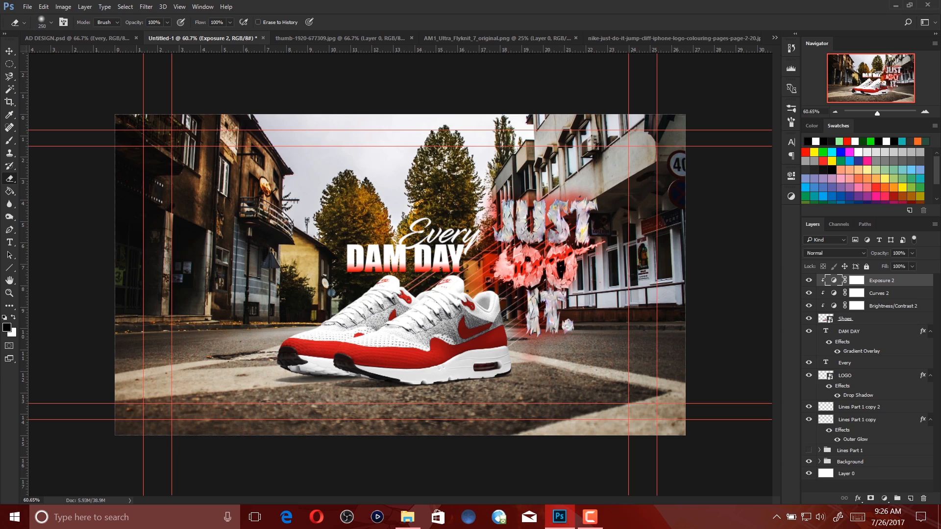
left_click(871, 319, "ctrl")
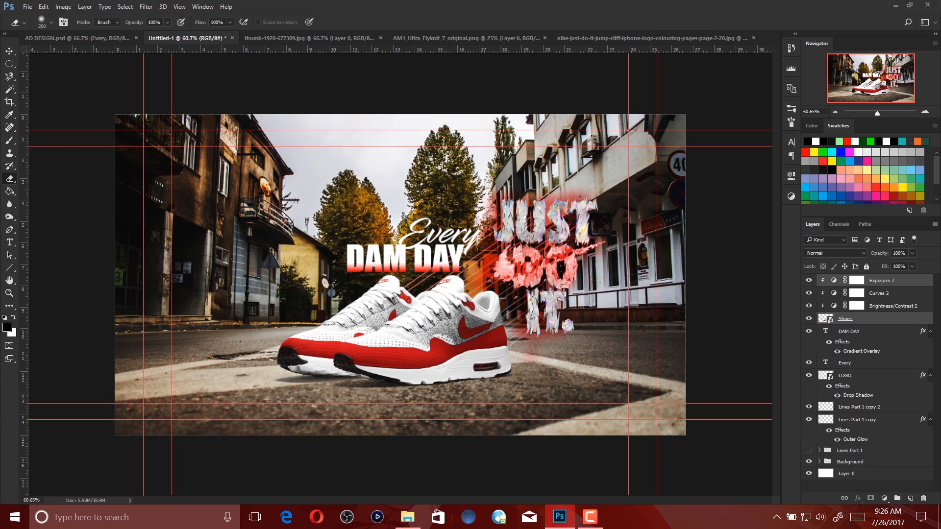
left_click(885, 306, "shift")
left_click(884, 294, "shift")
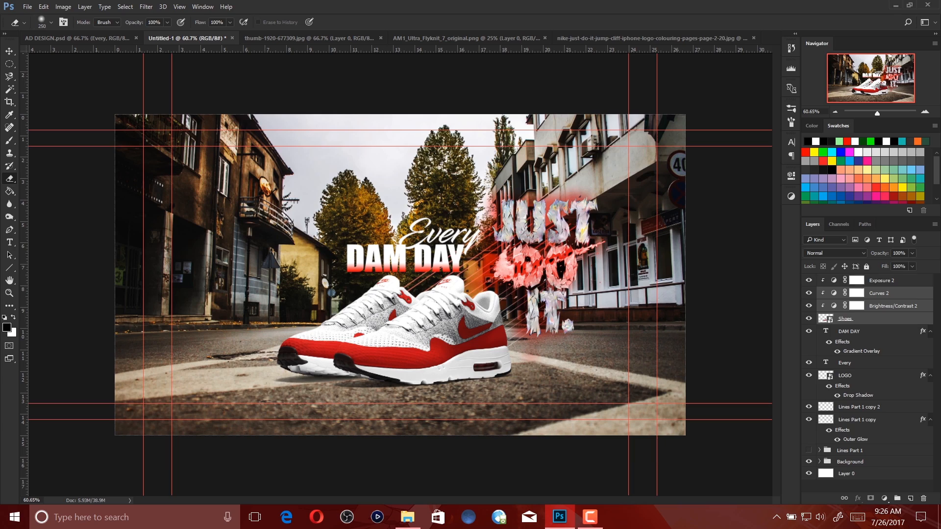
left_click(885, 280, "shift")
key("ctrl+g")
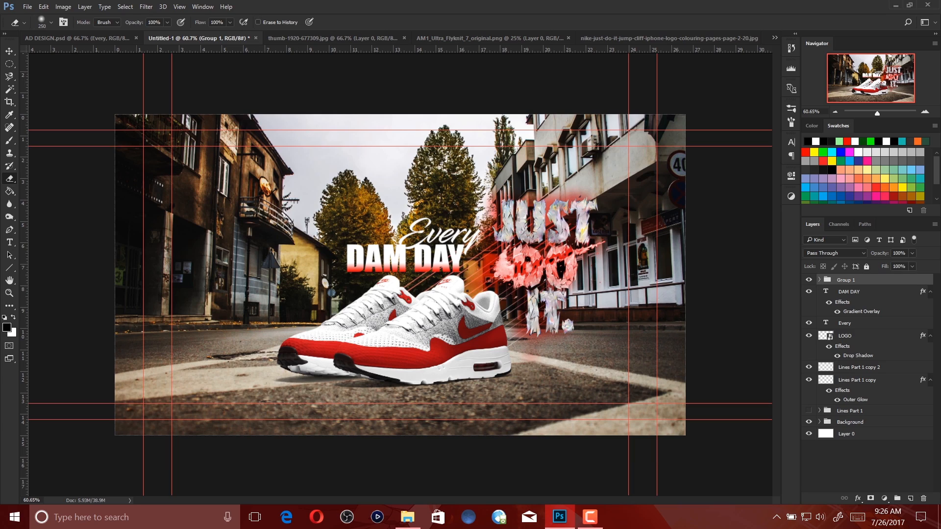
double_click(846, 280)
type("Shoe")
key("Return")
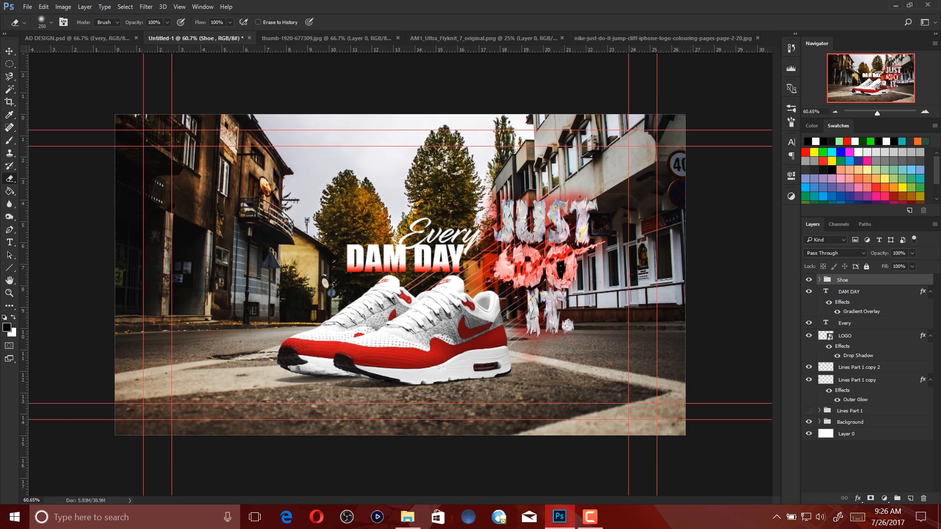
Add Brightness/Contrast, Curves and Exposure adjustment layers above the LOGO layer, each clipped to it
left_click(853, 336)
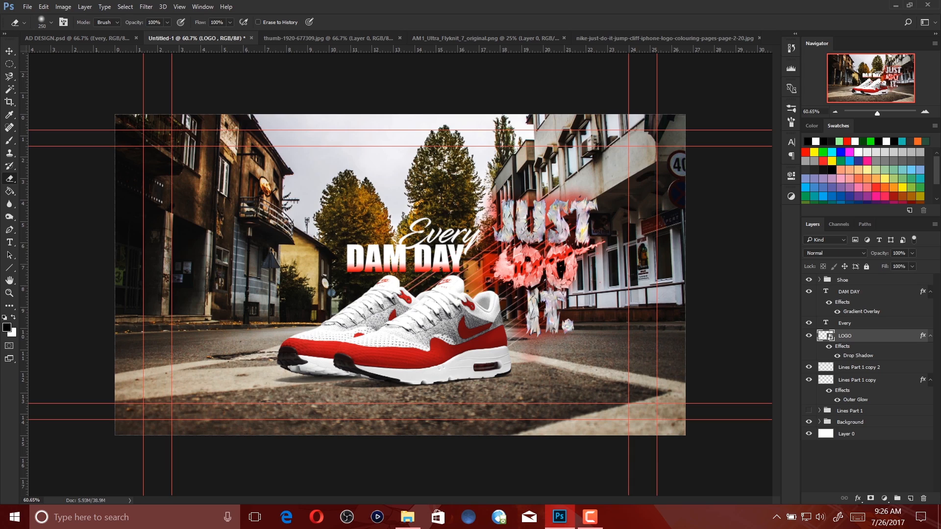
left_click_drag(852, 336, 852, 366)
left_click(884, 498)
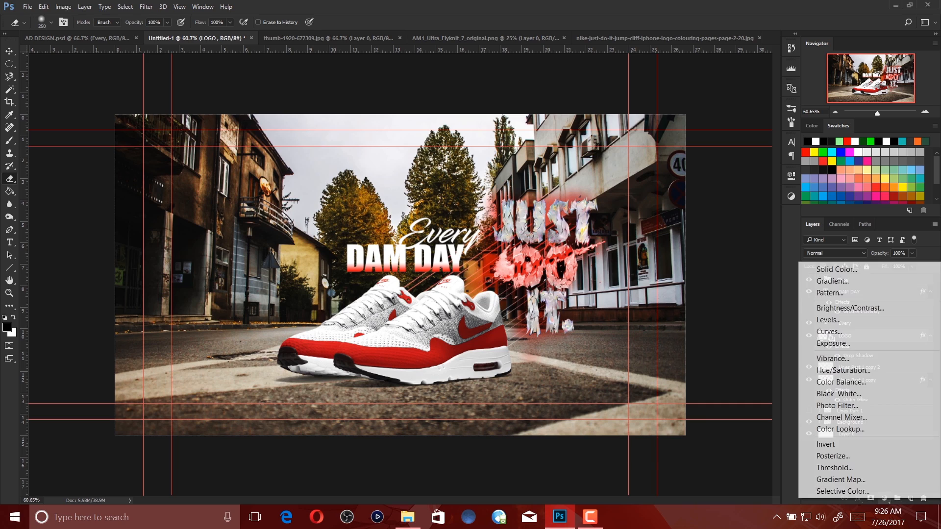
left_click(850, 308)
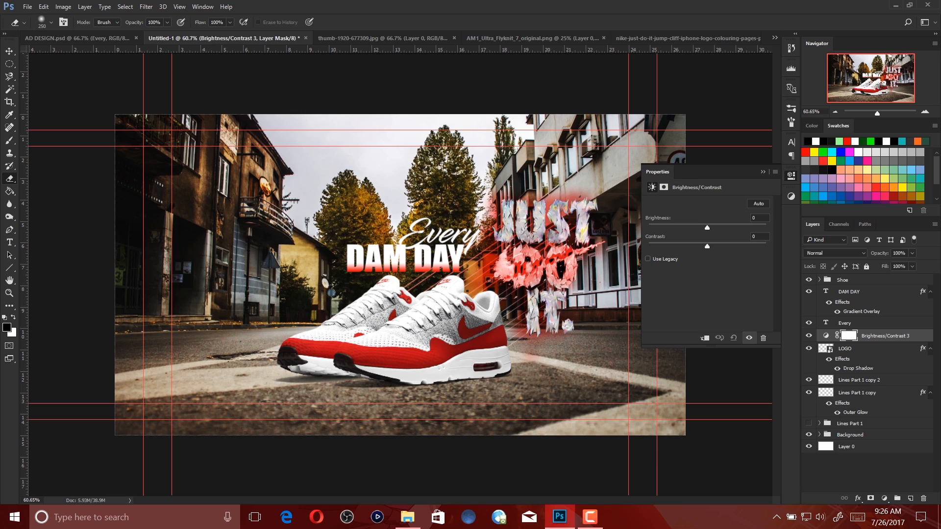
left_click(705, 338)
left_click(884, 498)
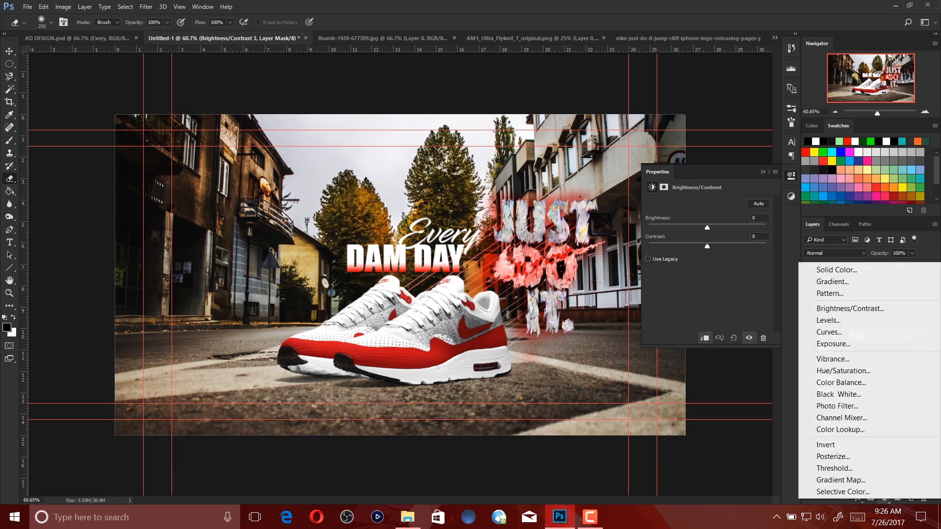
left_click(851, 332)
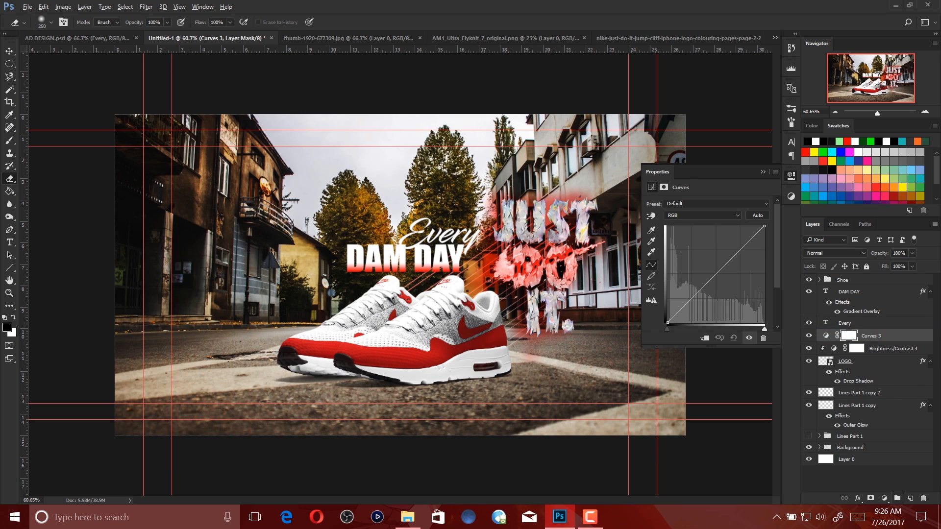
left_click(826, 336)
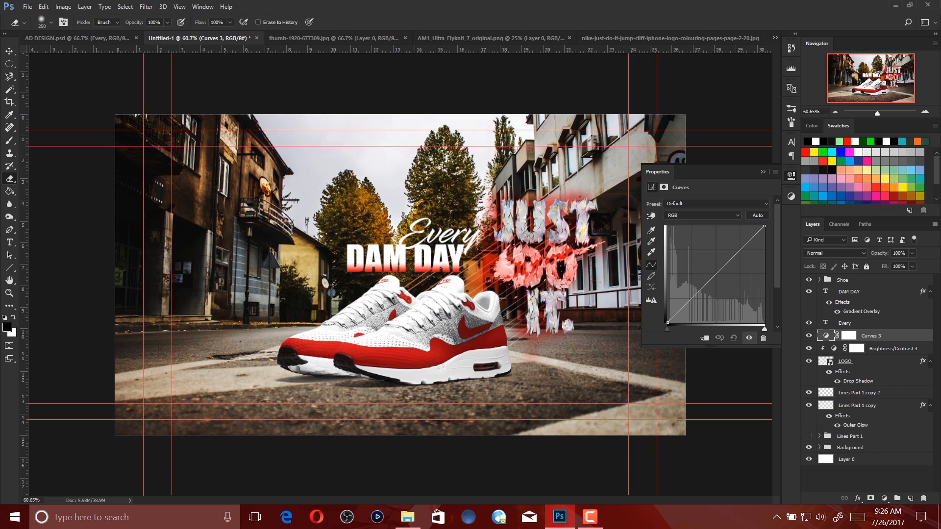
left_click(704, 338)
left_click(884, 499)
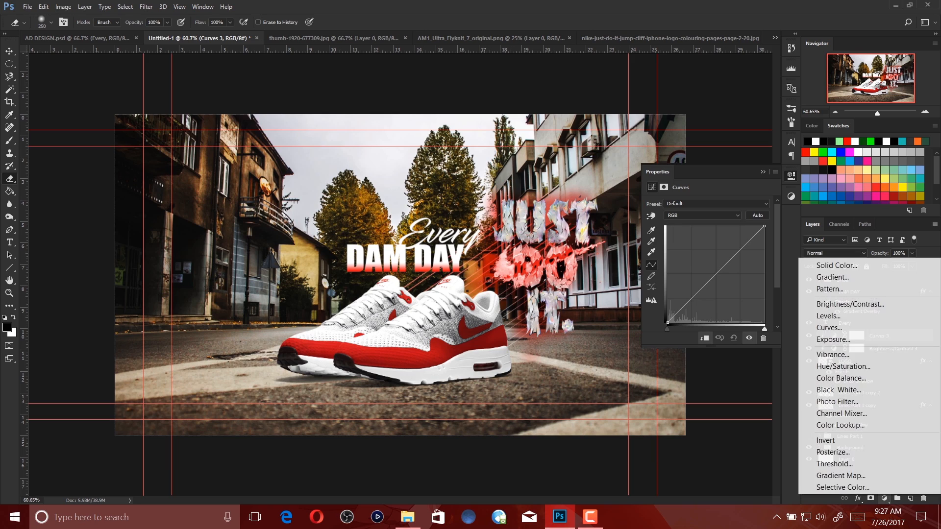
left_click(833, 340)
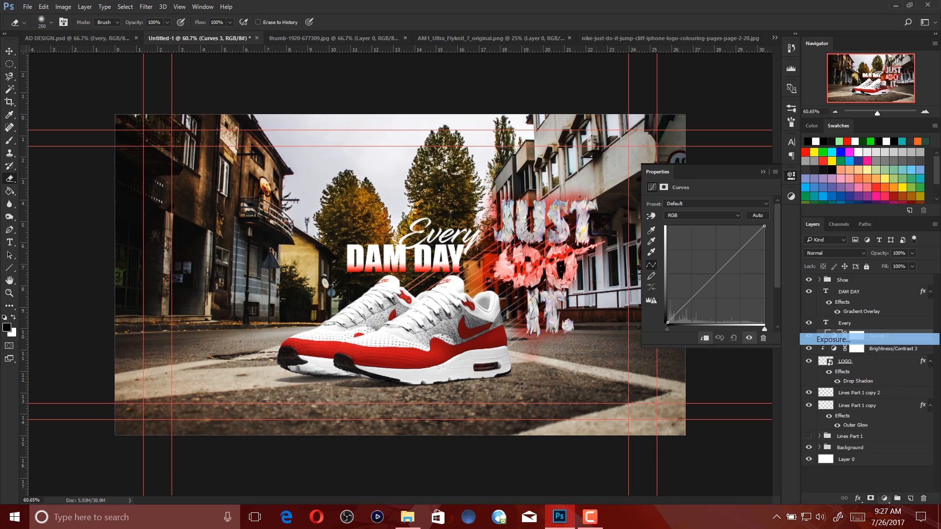
left_click(704, 338)
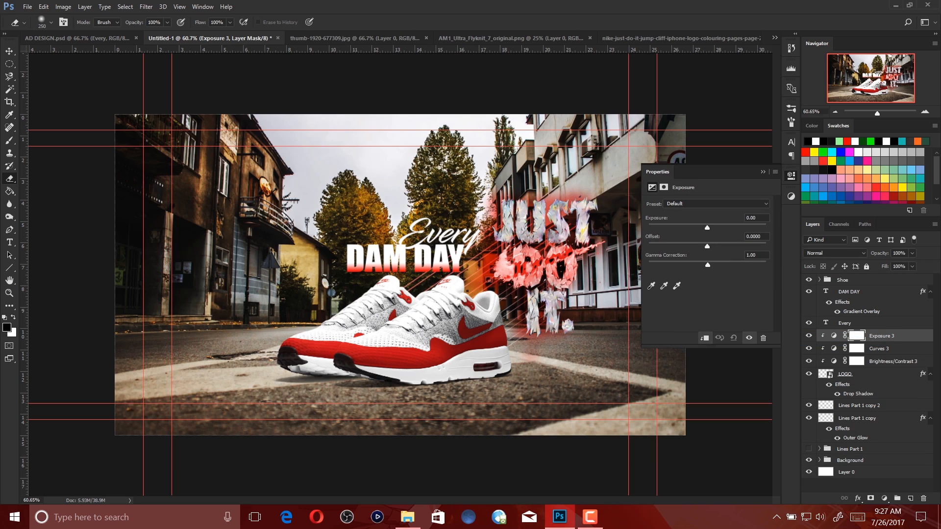
Set the logo's brightness to 15 and contrast to 52, and apply the Linear Contrast (RGB) preset to its Curves adjustment
left_click(893, 362)
left_click_drag(707, 227, 709, 227)
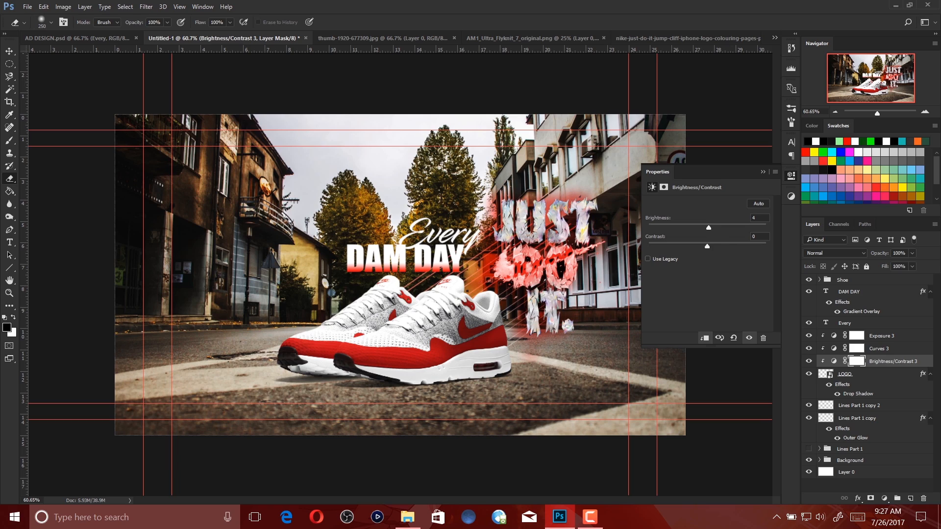
mouse_move(728, 247)
left_mouse_down()
mouse_move(742, 246)
mouse_move(712, 227)
mouse_move(737, 246)
left_mouse_up()
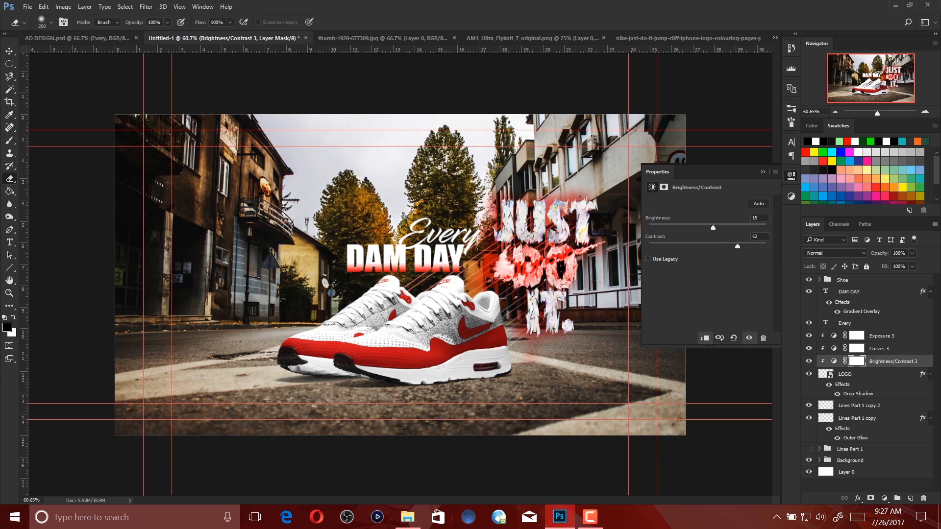
left_click(878, 349)
left_click(716, 203)
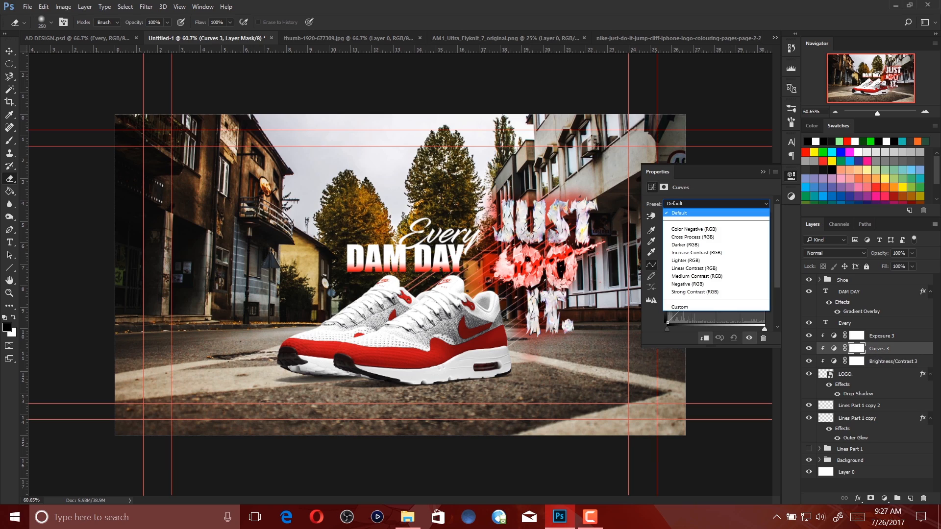
left_click(694, 268)
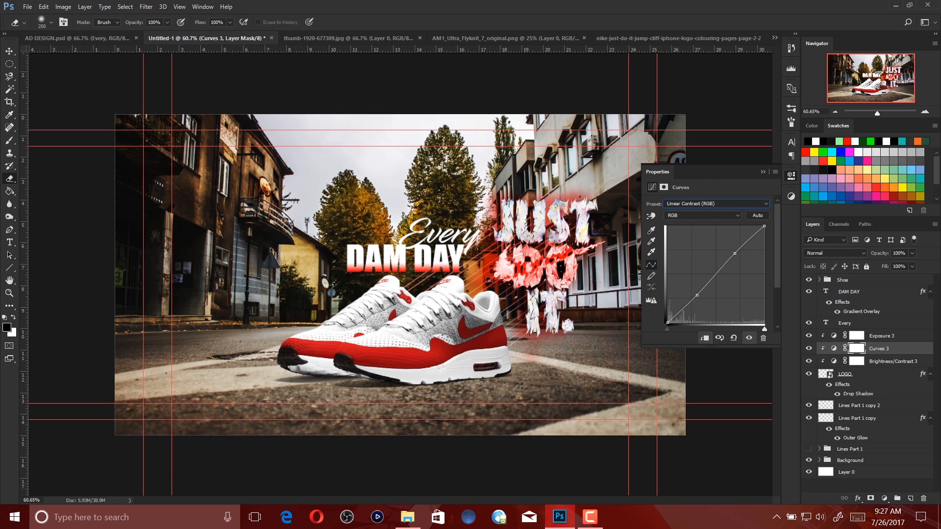
Set the logo's Exposure adjustment to +0.22 exposure and 0.47 gamma correction
left_click(881, 335)
left_click_drag(707, 227, 707, 227)
left_click_drag(708, 265, 720, 265)
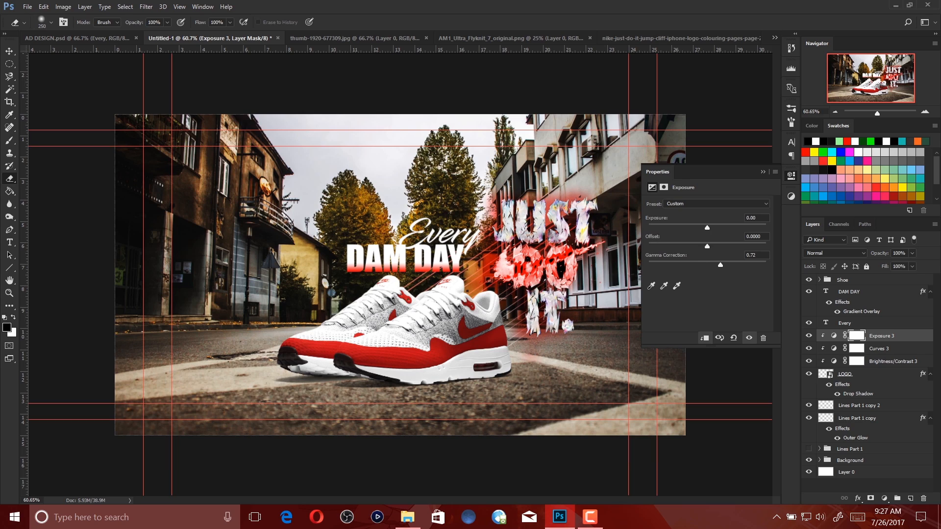
left_click_drag(707, 227, 710, 228)
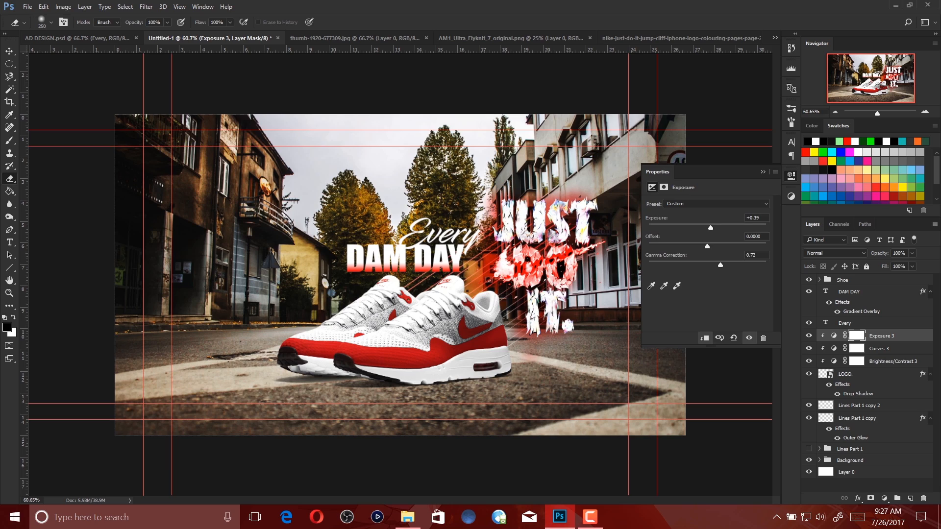
left_click_drag(720, 264, 732, 264)
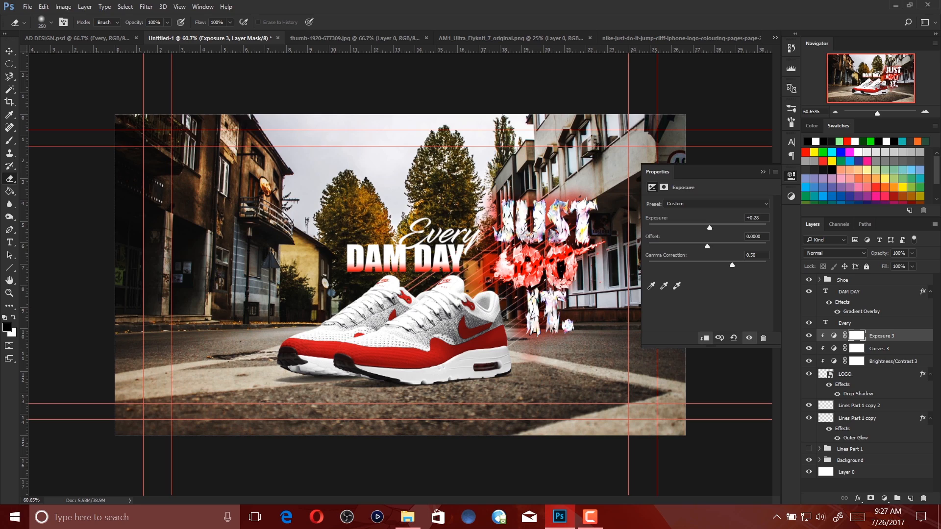
left_click_drag(734, 265, 732, 264)
left_click_drag(710, 228, 709, 227)
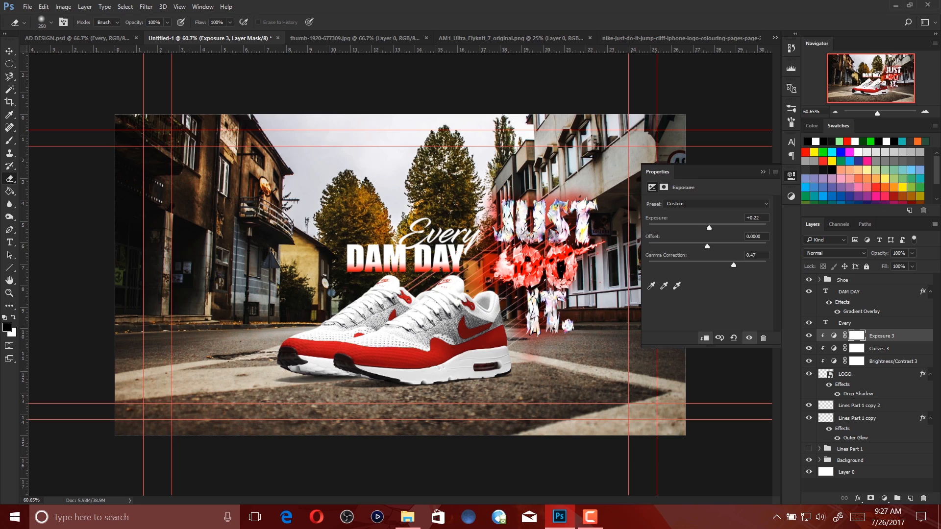
left_click_drag(732, 264, 734, 265)
left_click(763, 172)
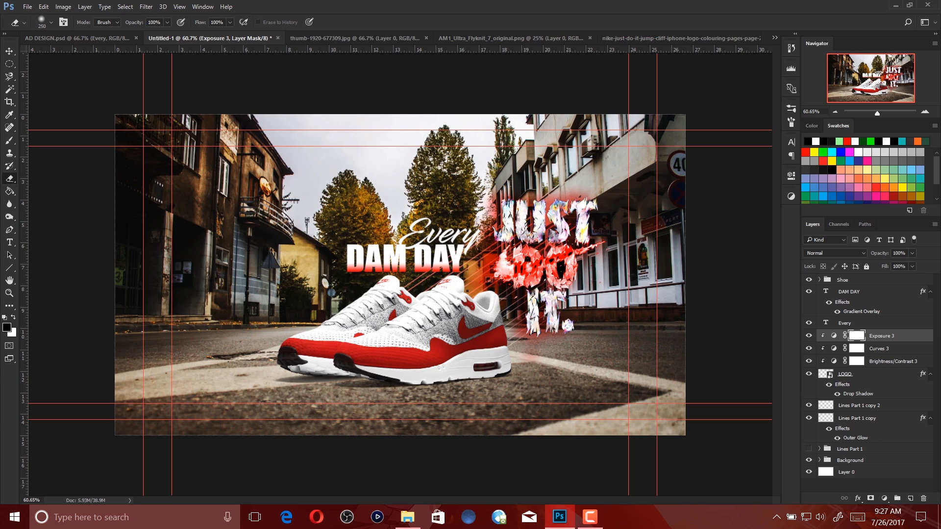
Group the LOGO layer with its three clipped adjustment layers and name the group LOGO
left_click(870, 374, "shift")
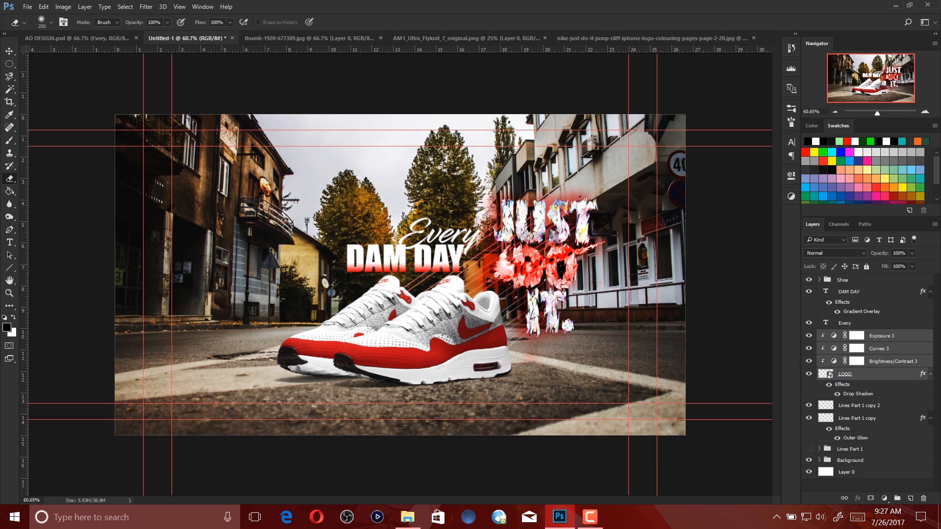
key("ctrl+g")
double_click(846, 336)
type("LOG")
key("Return")
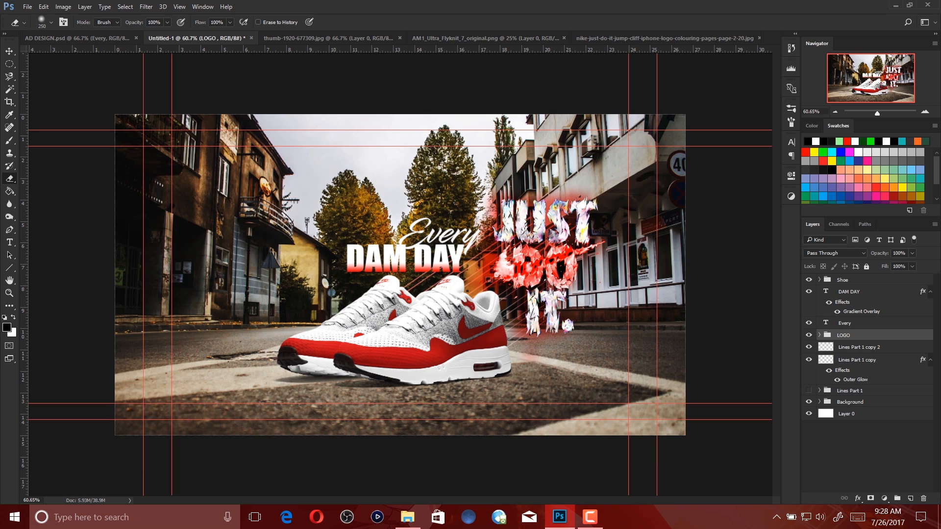
Compare with the AD DESIGN.psd reference, and add a new empty layer named MAIN above the Shoe group in Untitled-1
left_click(77, 38)
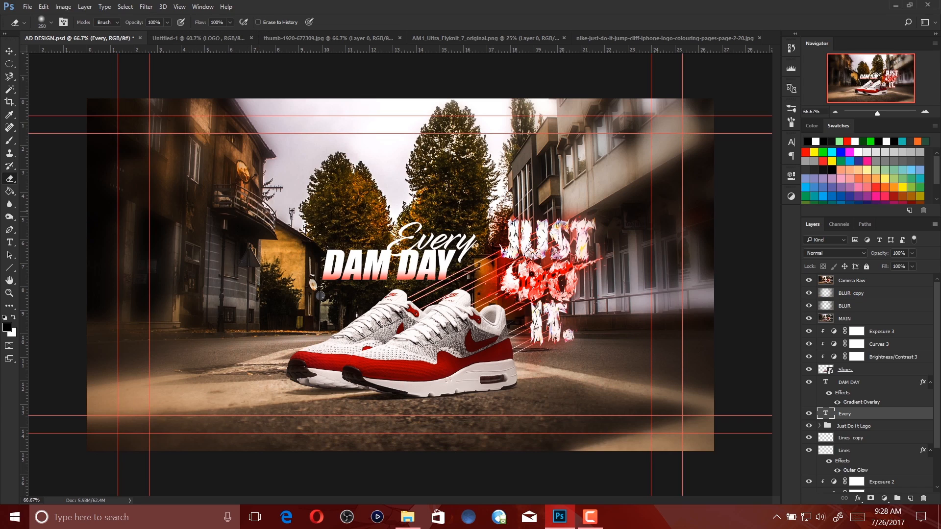
key("ctrl+Tab")
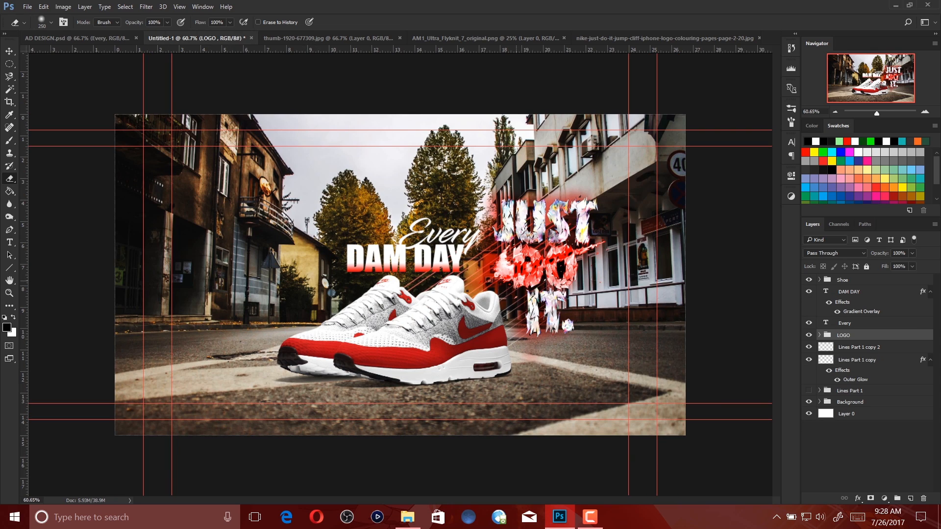
left_click(843, 280)
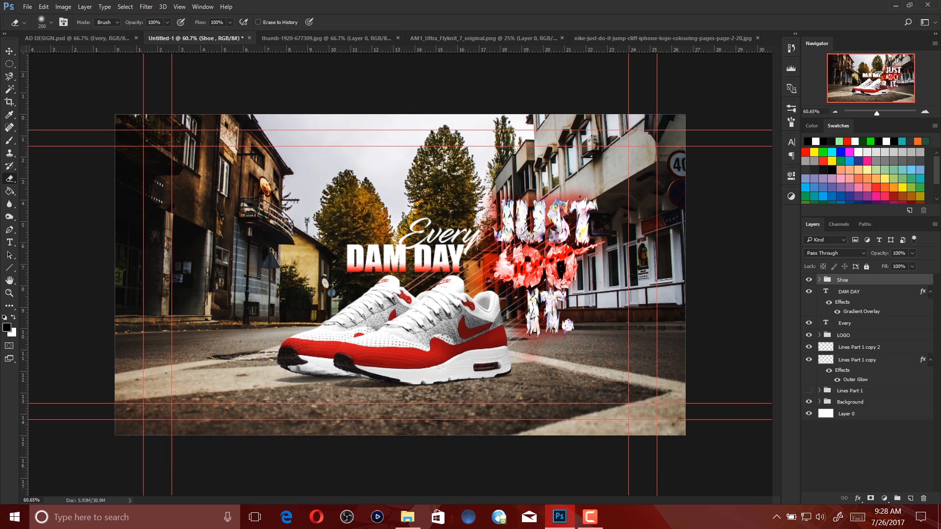
left_click(911, 498)
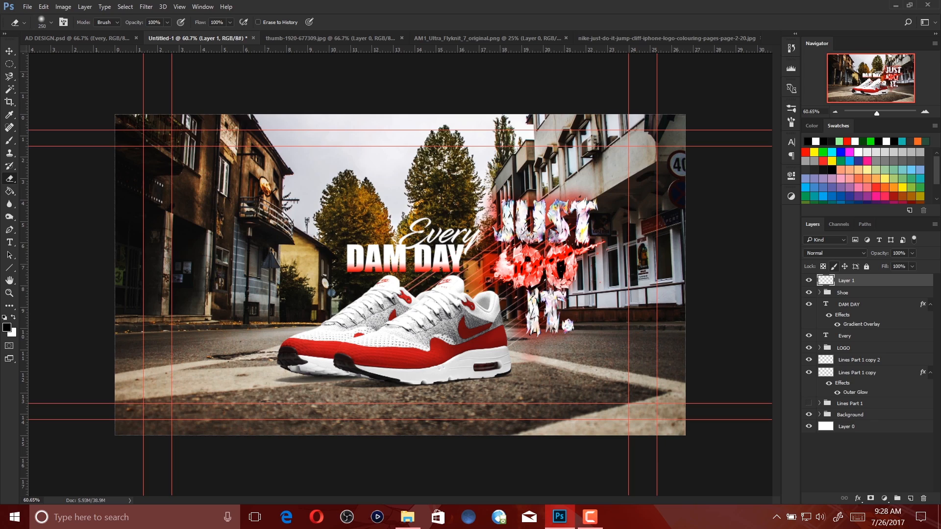
double_click(846, 280)
type("MAIN")
key("Return")
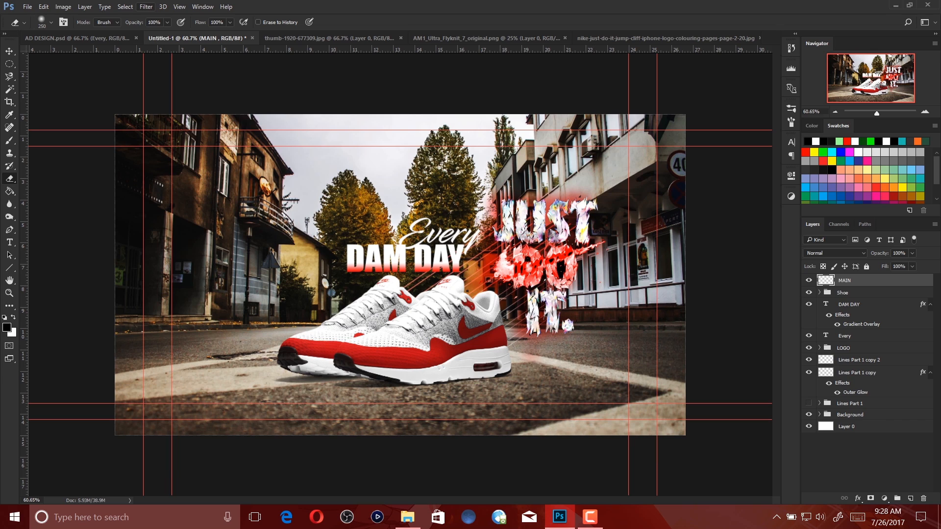
Fill the MAIN layer with the merged composition using Apply Image, and return to the Eraser tool
left_click(63, 7)
left_click(86, 182)
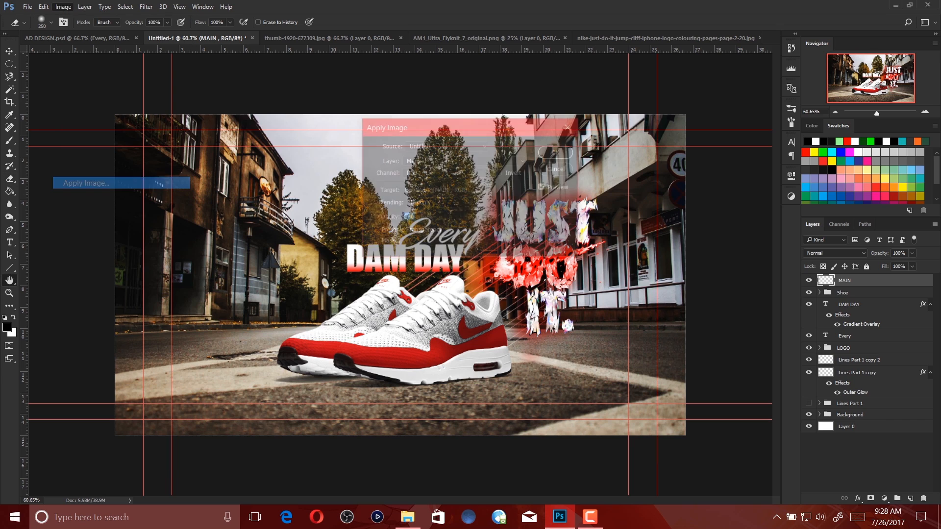
key("Return")
key("e")
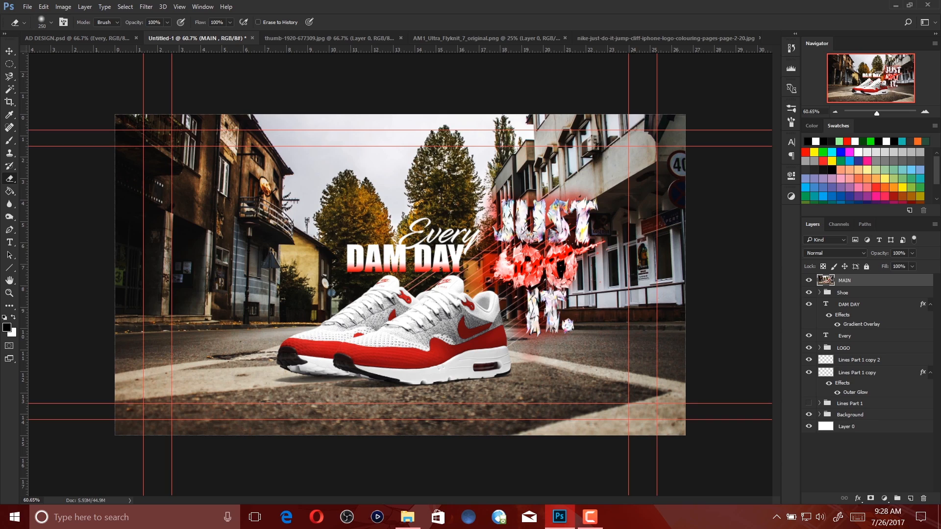
Duplicate the MAIN layer and name the copy BLUR PART 1
key("ctrl+j")
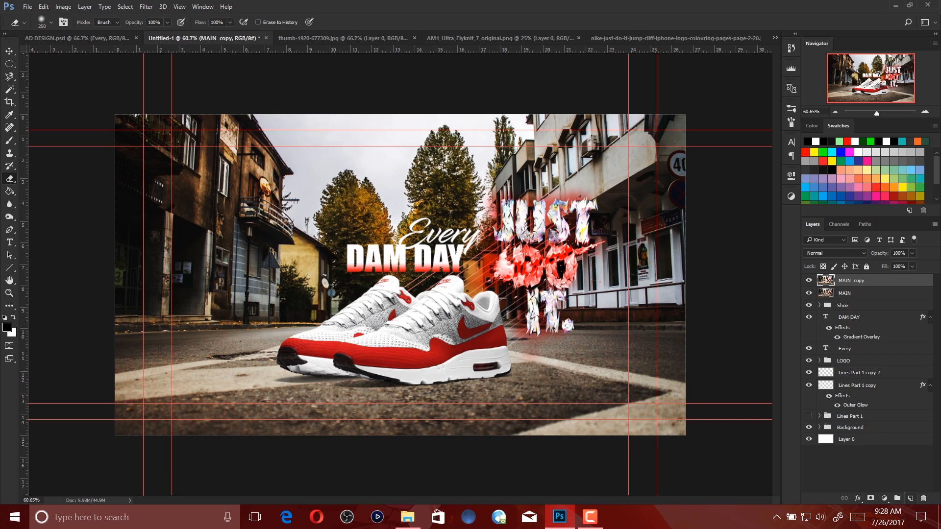
double_click(852, 281)
type("BLUR PART 1")
key("Return")
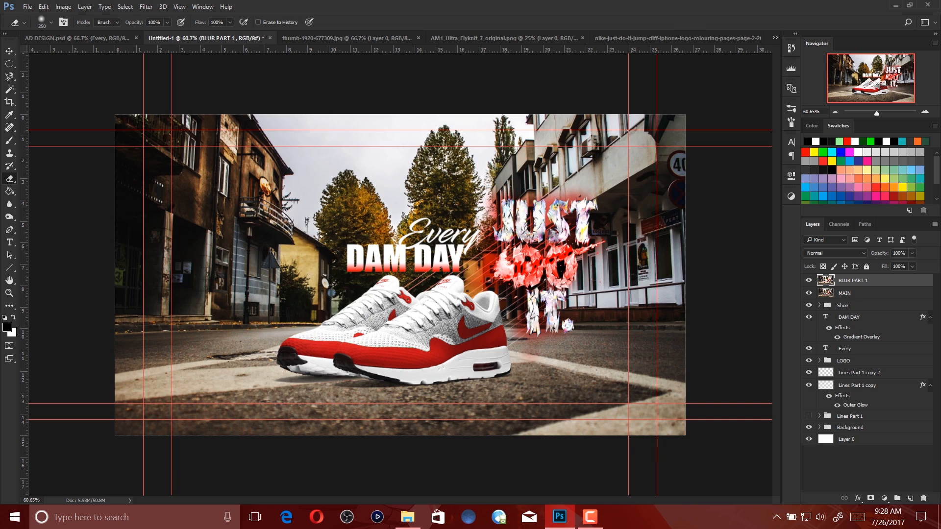
Apply a Gaussian Blur with a 22.2 pixel radius to the BLUR PART 1 layer
left_click(146, 7)
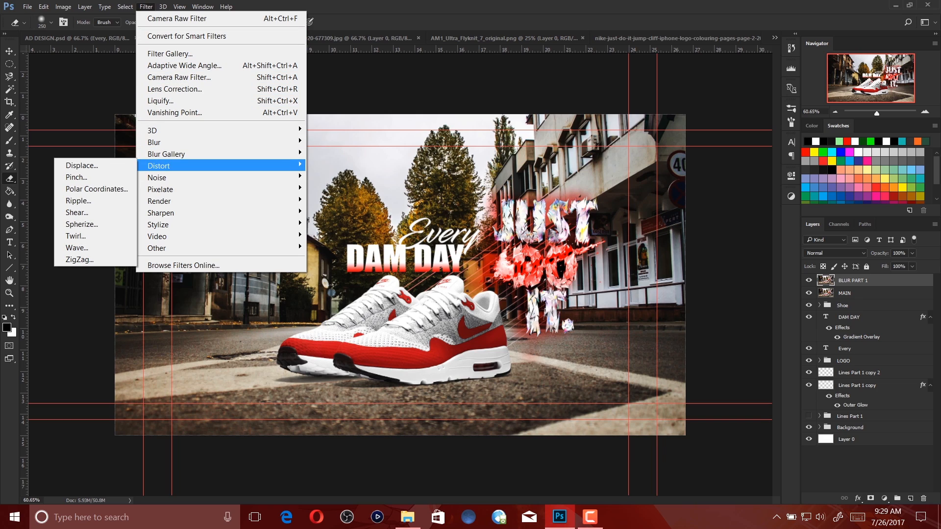
mouse_move(156, 142)
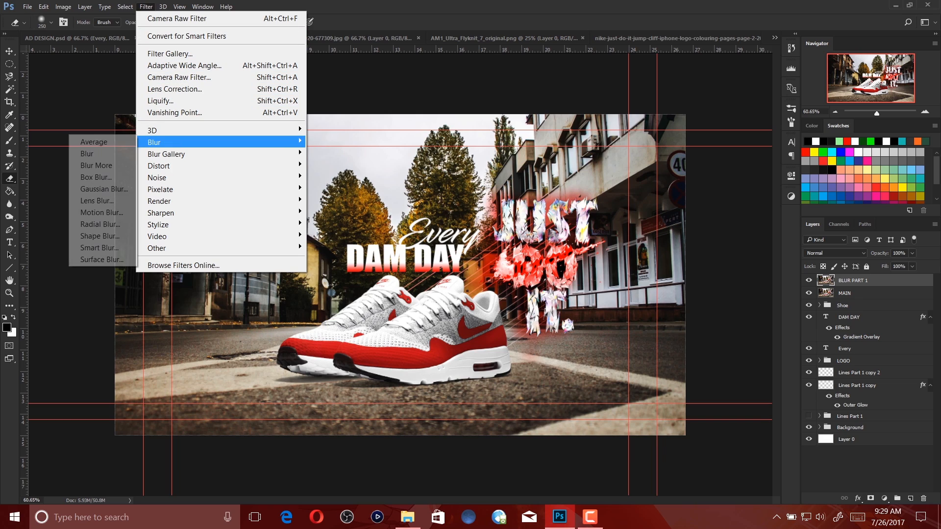
left_click(104, 188)
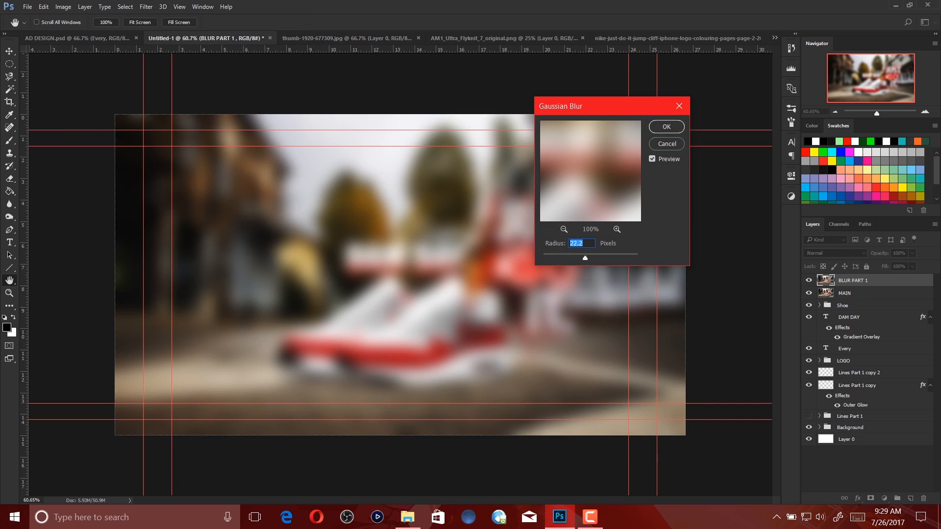
left_click(577, 243)
key("Return")
Switch to the Eraser and give it a soft round brush with 0% hardness and a size of 300 px
key("e")
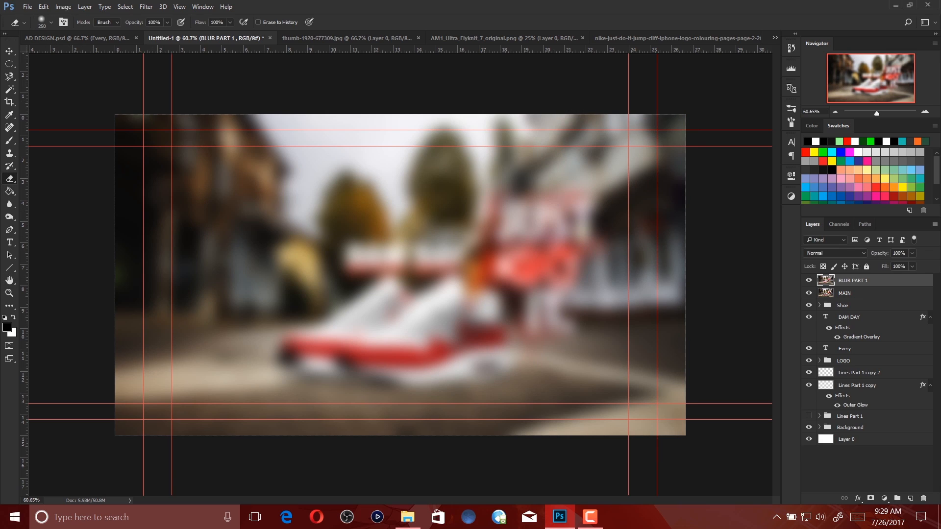
left_click(51, 22)
key("Return")
left_click(51, 23)
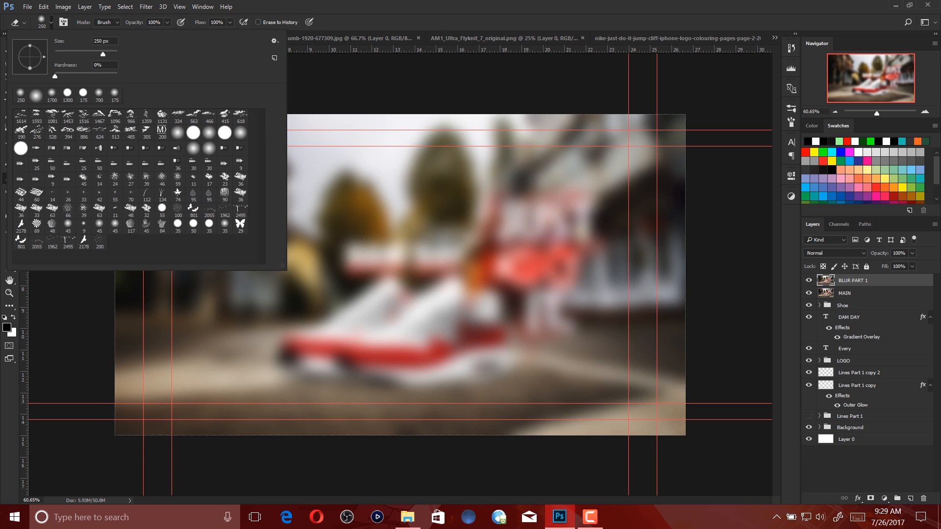
left_click_drag(103, 54, 103, 54)
type("]]]]]]]]]]]")
key("BackSpace")
key("BackSpace")
key("BackSpace")
key("BackSpace")
key("BackSpace")
key("BackSpace")
key("BackSpace")
left_click(20, 95)
left_click(363, 276)
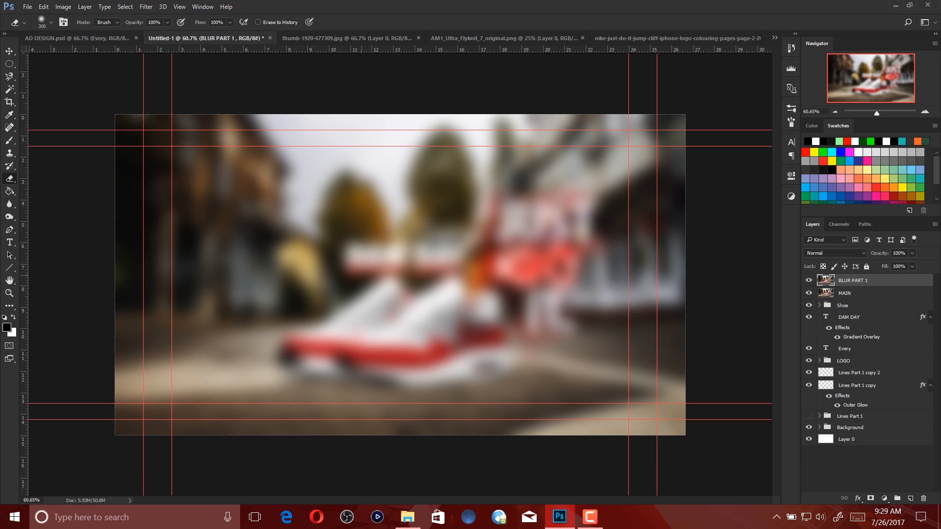
Enlarge the eraser brush to 1600 px and erase the centre of BLUR PART 1 with three dabs, leaving the blur around the edges
key("bracketright")
key("bracketright")
key("bracketright")
key("bracketright")
key("bracketright")
key("bracketright")
key("bracketright")
key("bracketright")
key("bracketright")
key("bracketright")
key("bracketright")
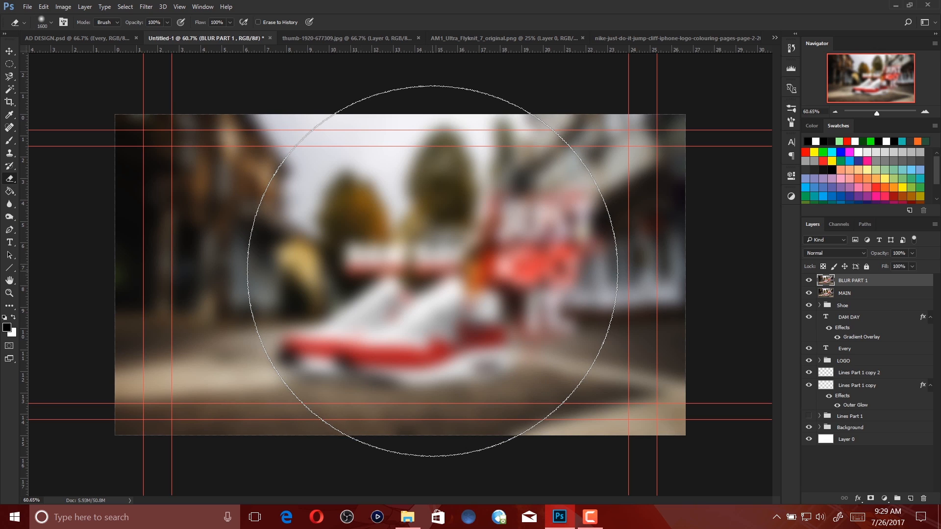
key("bracketright")
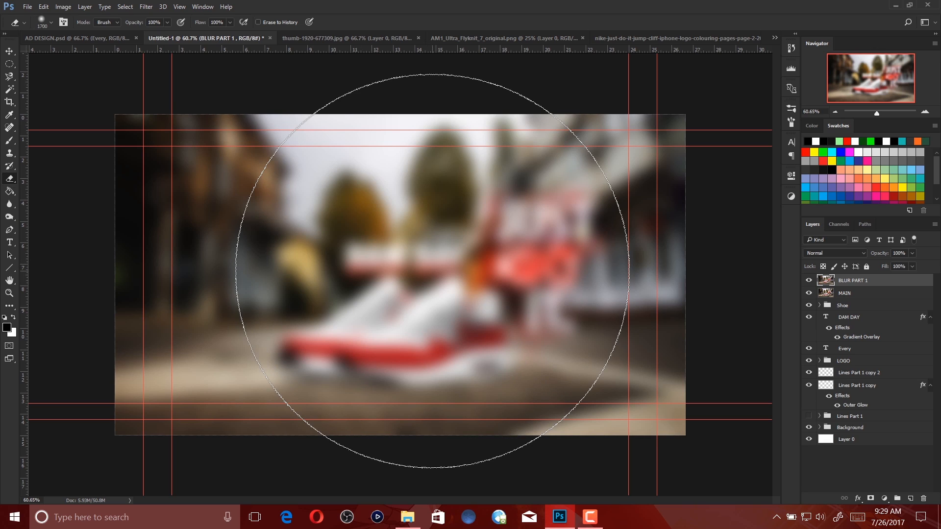
key("bracketleft")
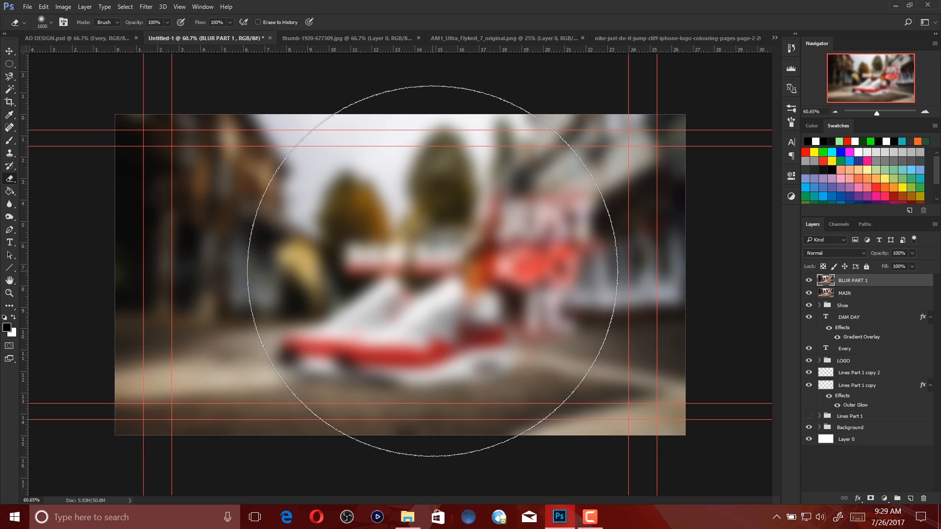
key("Return")
left_click(432, 271)
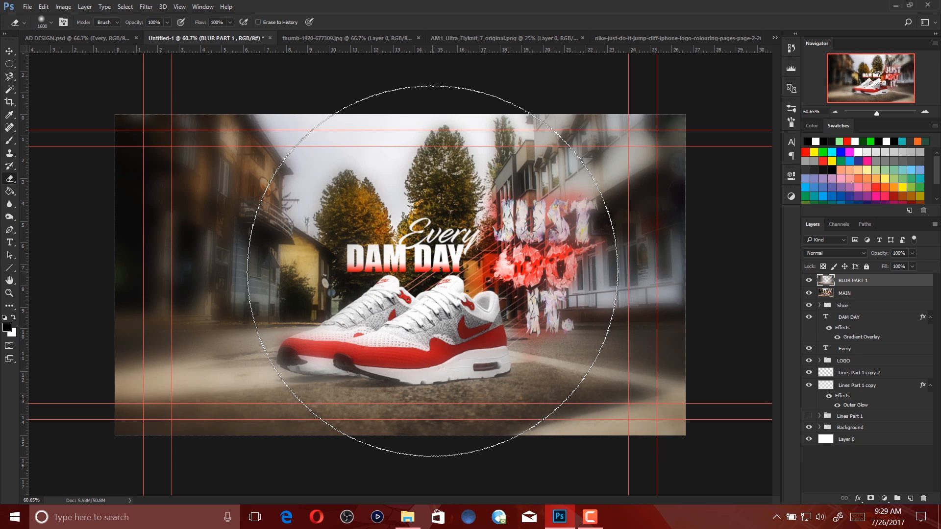
left_click(433, 271)
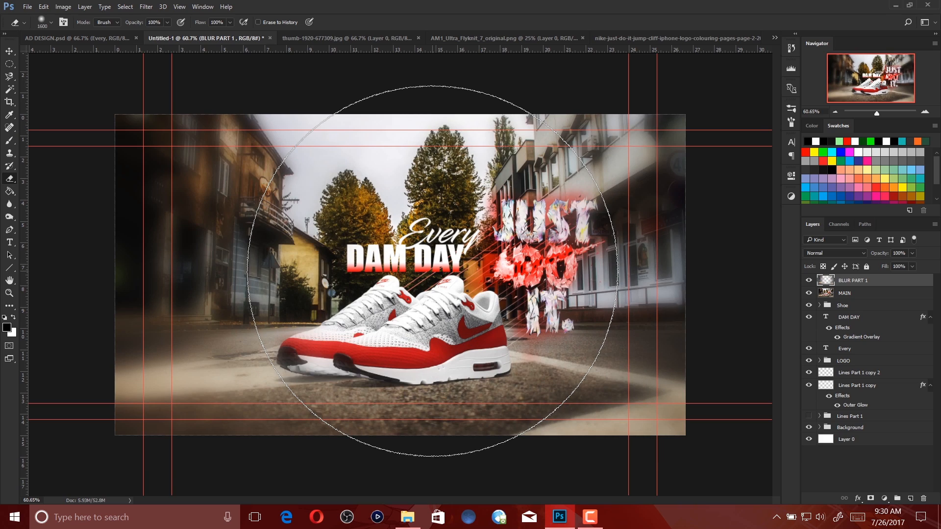
left_click(432, 271)
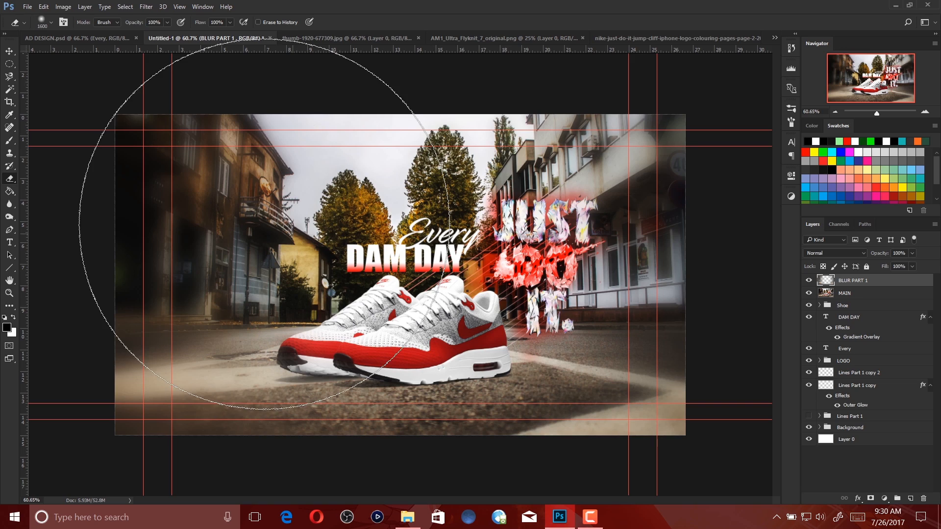
left_click(47, 22)
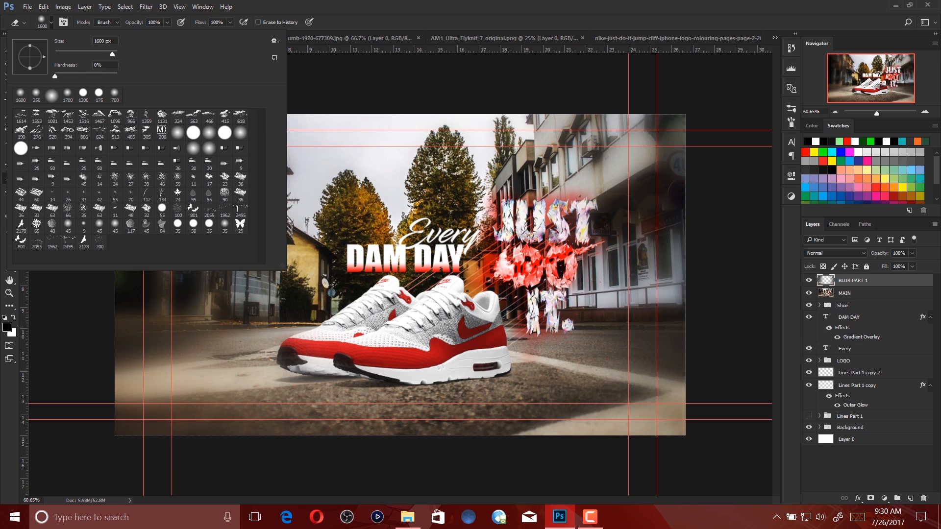
left_click_drag(94, 41, 113, 41)
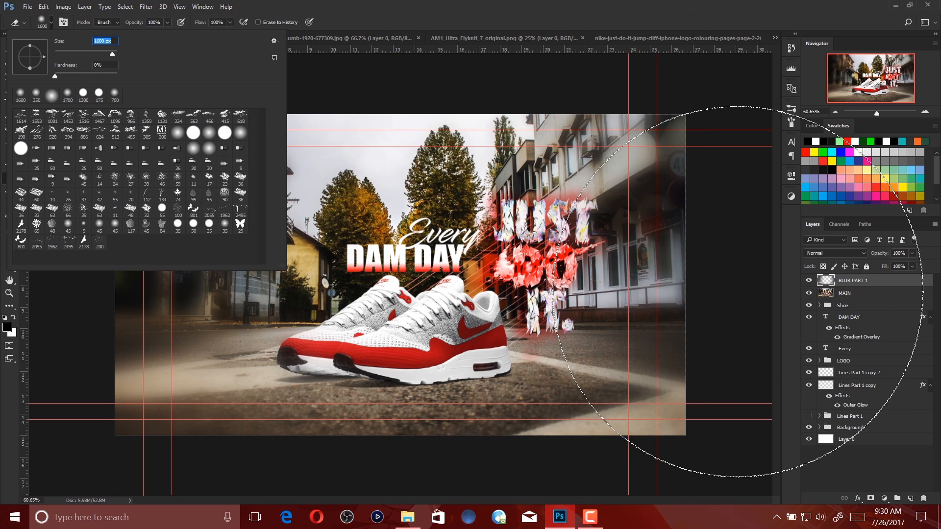
key("Return")
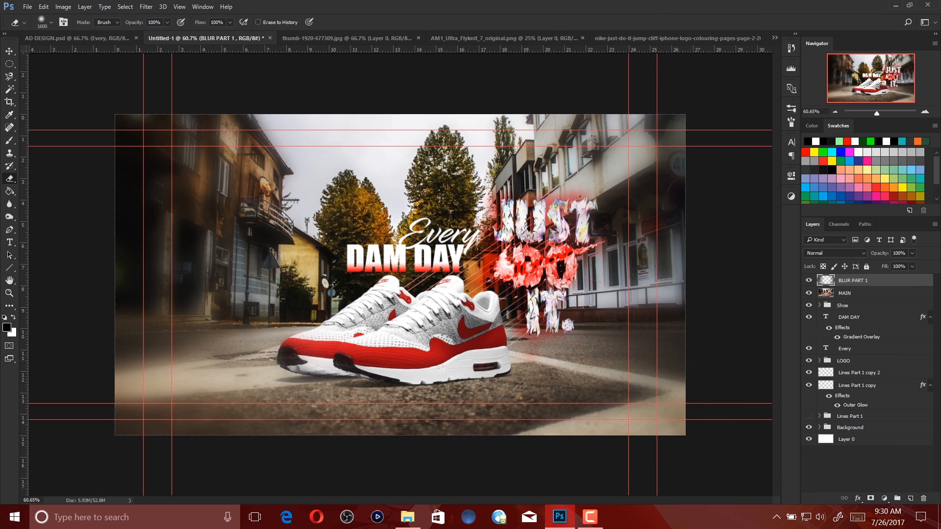
Duplicate the BLUR PART 1 layer, name the copy BLUR PART 2 and set its opacity to 30%
key("ctrl+j")
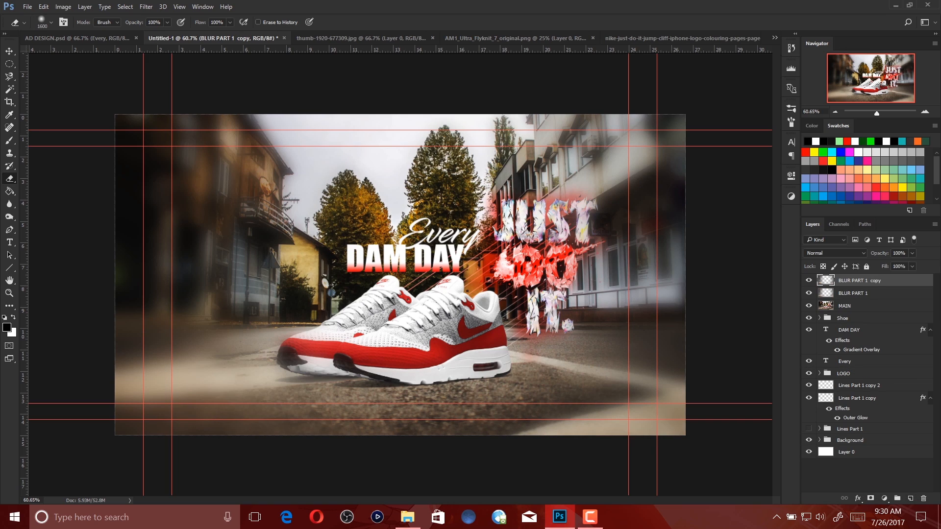
double_click(859, 281)
key("End")
key("BackSpace")
key("BackSpace")
key("BackSpace")
key("BackSpace")
key("BackSpace")
key("BackSpace")
type("2")
key("Return")
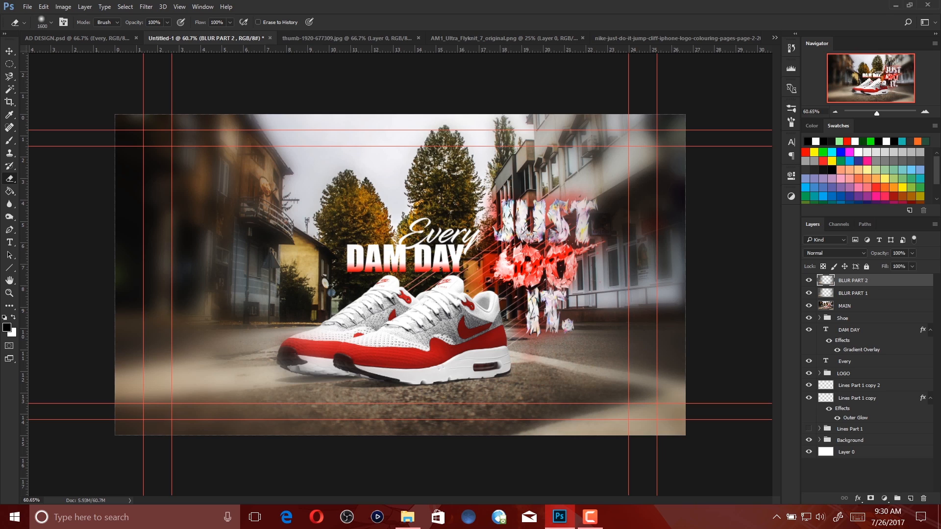
left_click(912, 253)
left_click_drag(915, 265, 881, 266)
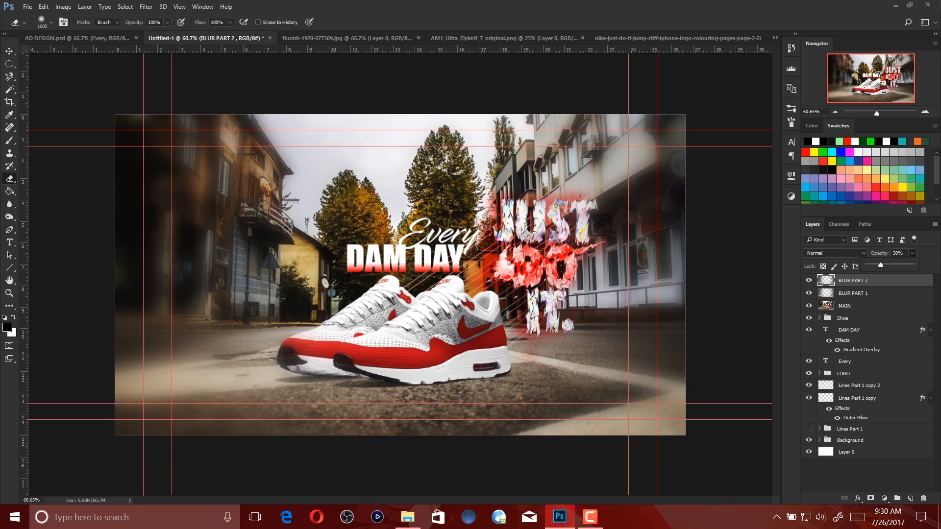
Add a new layer named Camera Raw on top and fill it with the merged composition using Apply Image
left_click(911, 499)
double_click(846, 281)
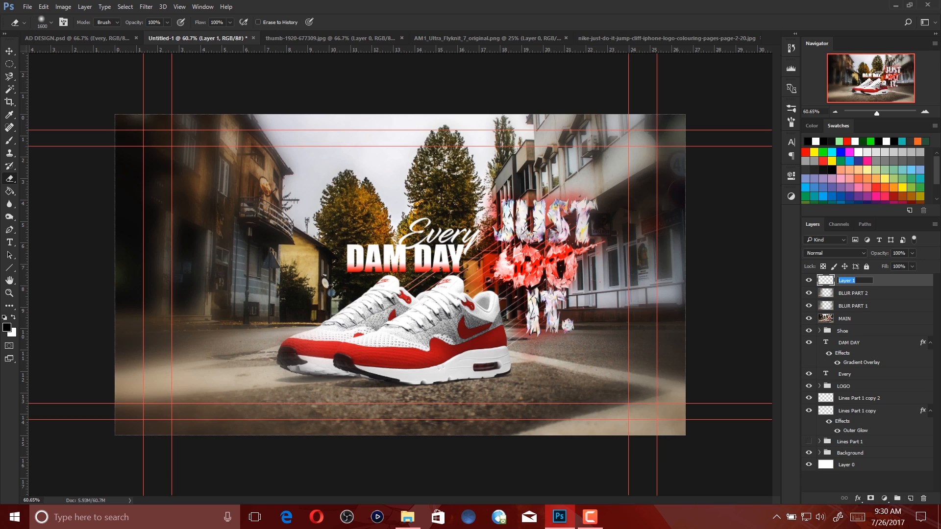
type("Camera Raw")
key("Return")
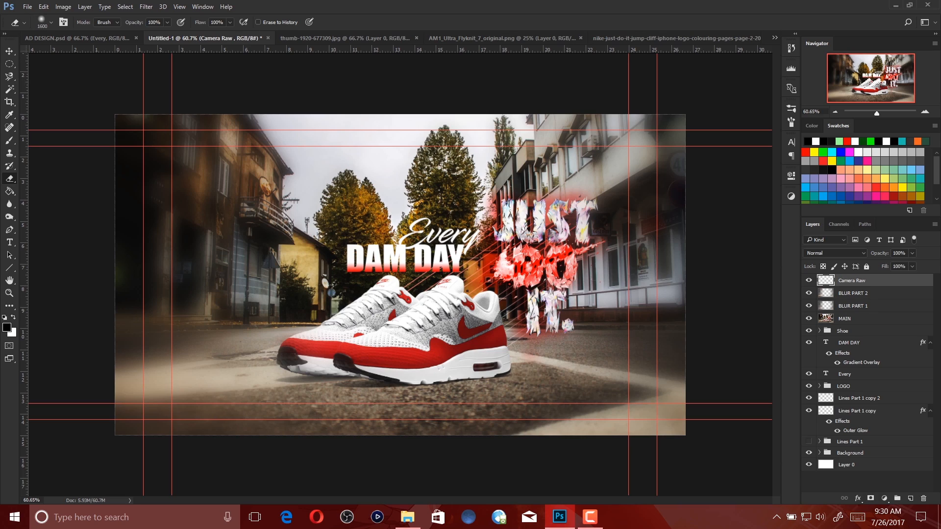
left_click(62, 7)
left_click(86, 183)
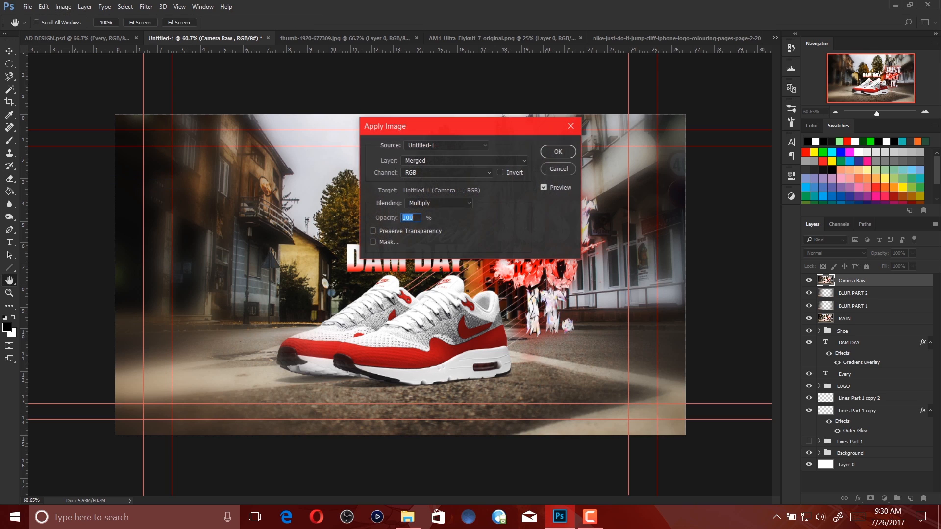
key("Return")
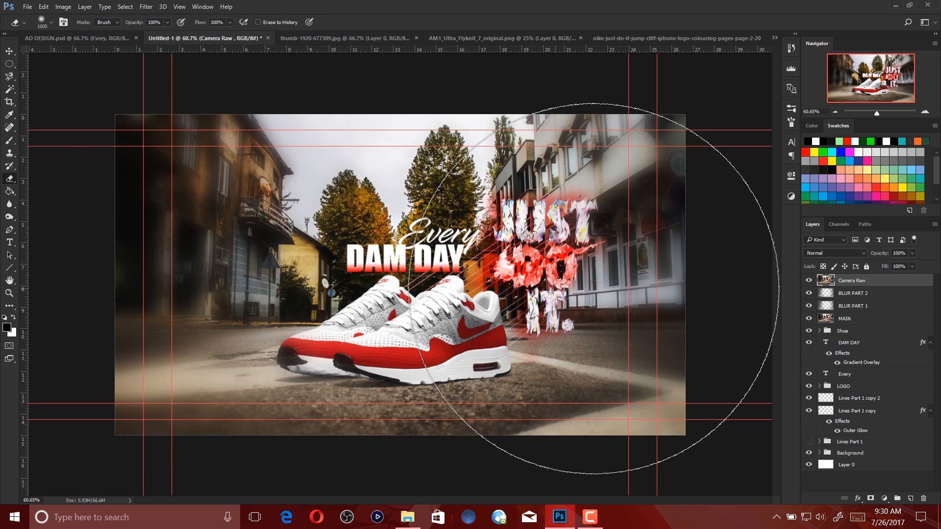
Reduce the eraser brush size to 300 px
key("bracketleft")
key("bracketleft")
key("bracketleft")
key("bracketleft")
key("bracketleft")
key("bracketleft")
key("bracketleft")
key("bracketleft")
key("bracketleft")
key("bracketleft")
key("bracketleft")
key("bracketleft")
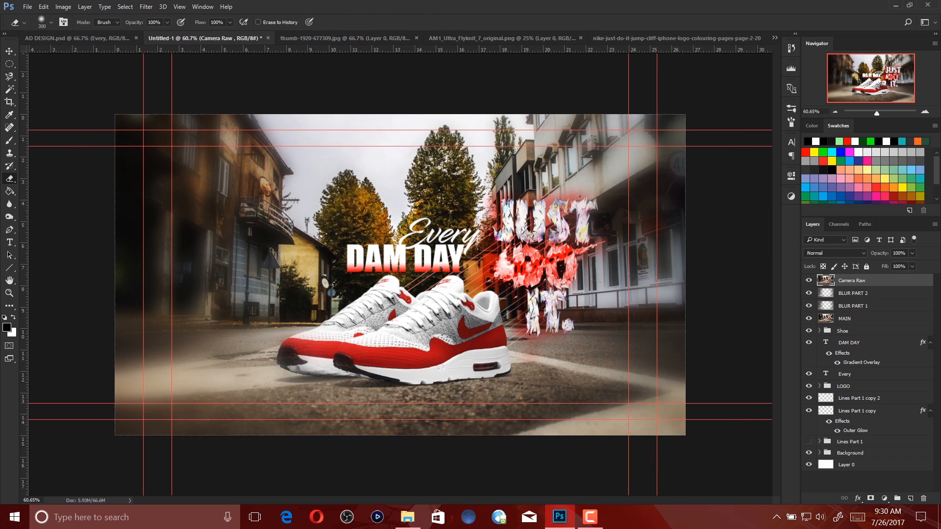
Open the Camera Raw Filter and set Exposure +0.40, Contrast +28, Shadows -17, Whites -22, Blacks -8 and Clarity +39
left_click(146, 6)
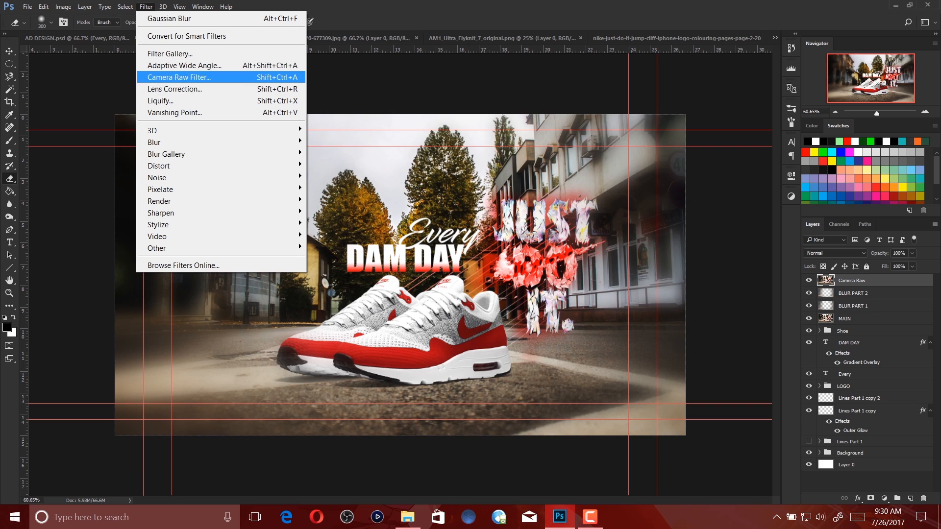
left_click(178, 77)
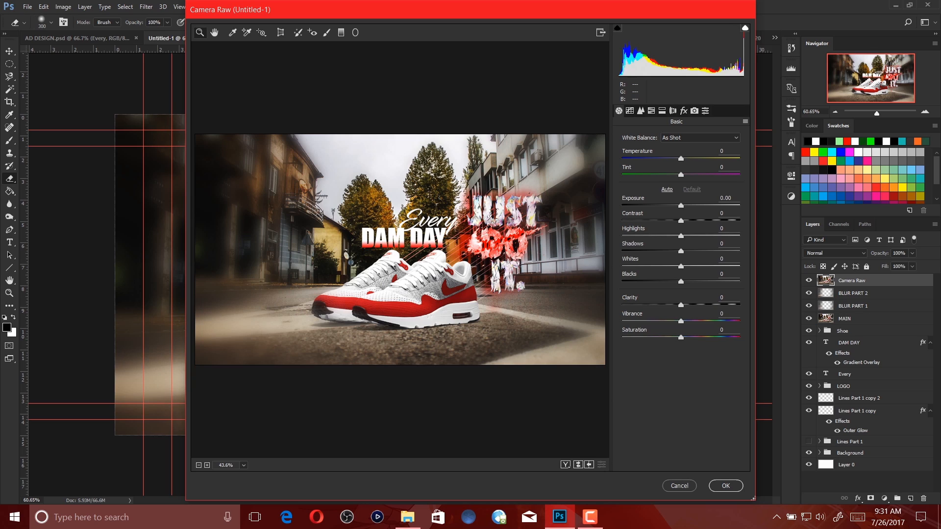
left_click_drag(680, 206, 685, 206)
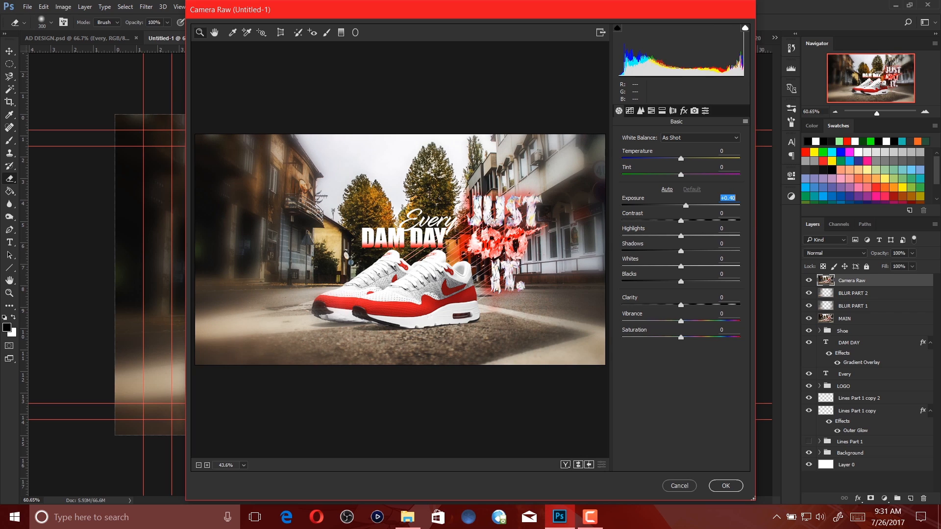
left_click_drag(681, 221, 697, 221)
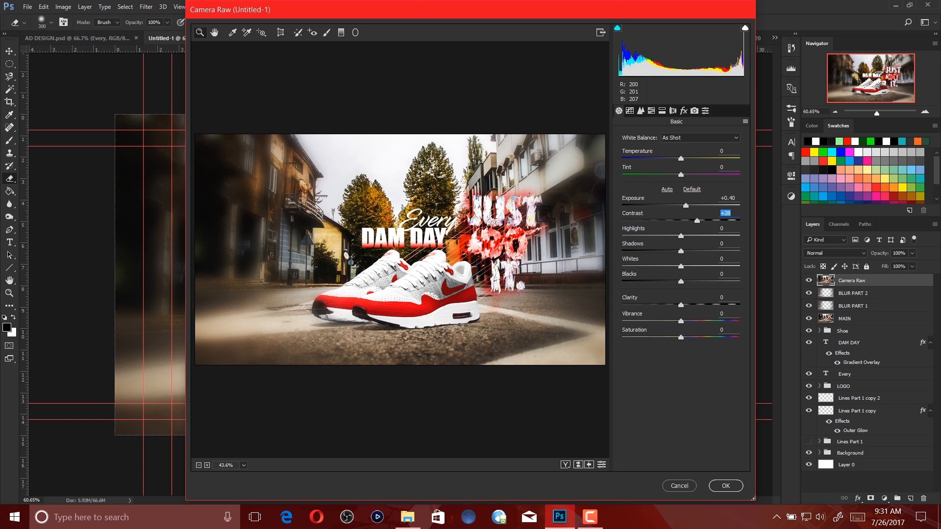
left_click_drag(681, 251, 714, 305)
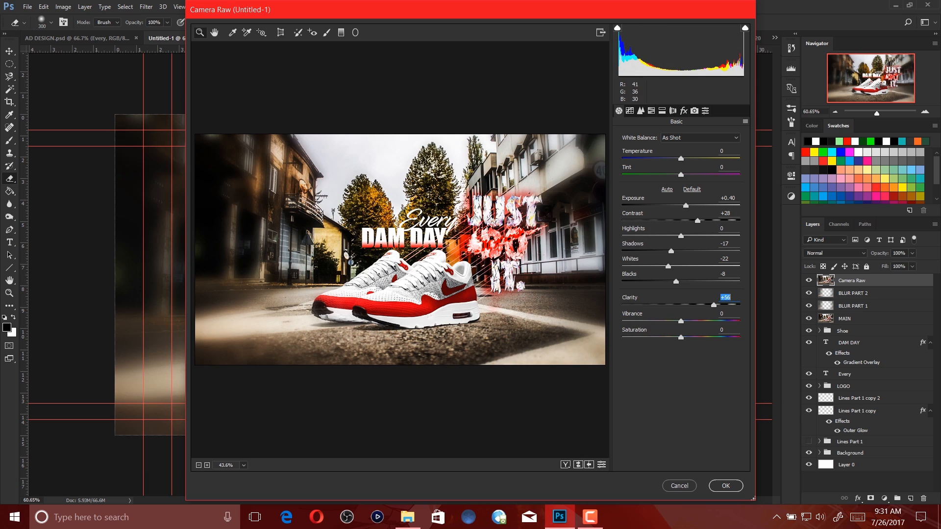
mouse_move(714, 305)
left_mouse_down()
mouse_move(700, 305)
mouse_move(722, 304)
mouse_move(696, 305)
mouse_move(737, 305)
mouse_move(681, 305)
mouse_move(708, 305)
left_mouse_up()
left_click_drag(710, 305, 707, 305)
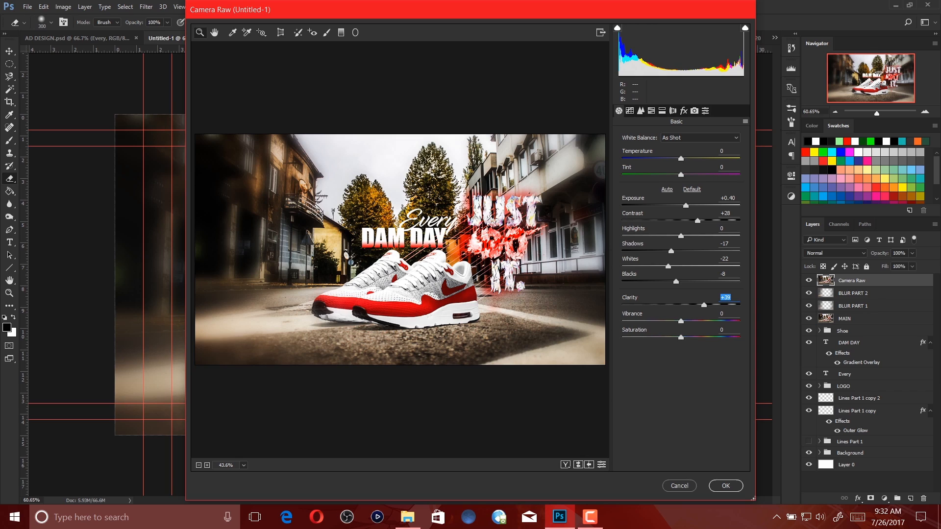
Set Vibrance +7, Saturation +8, Temperature +6 and Tint +14, and apply the Camera Raw filter
mouse_move(680, 322)
left_mouse_down()
mouse_move(672, 338)
mouse_move(685, 338)
left_mouse_up()
mouse_move(680, 158)
left_mouse_down()
mouse_move(677, 174)
mouse_move(689, 174)
left_mouse_up()
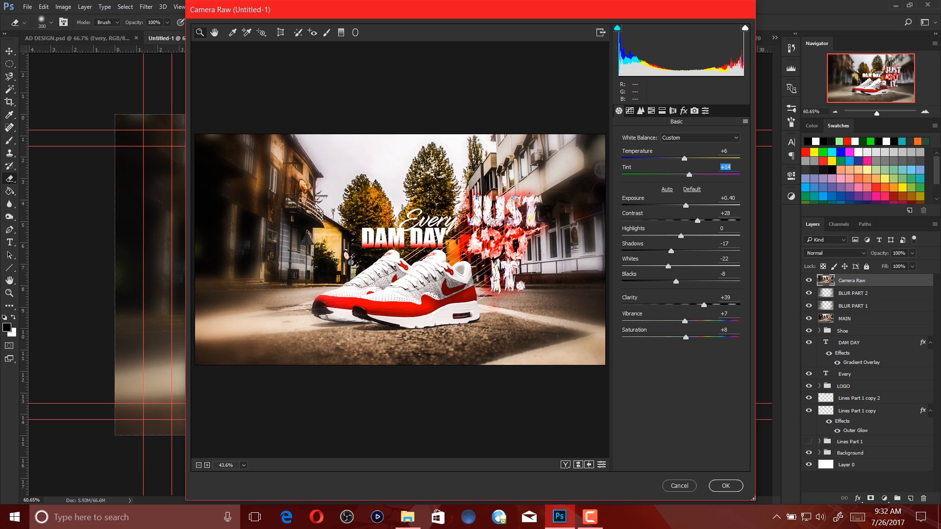
left_click(734, 485)
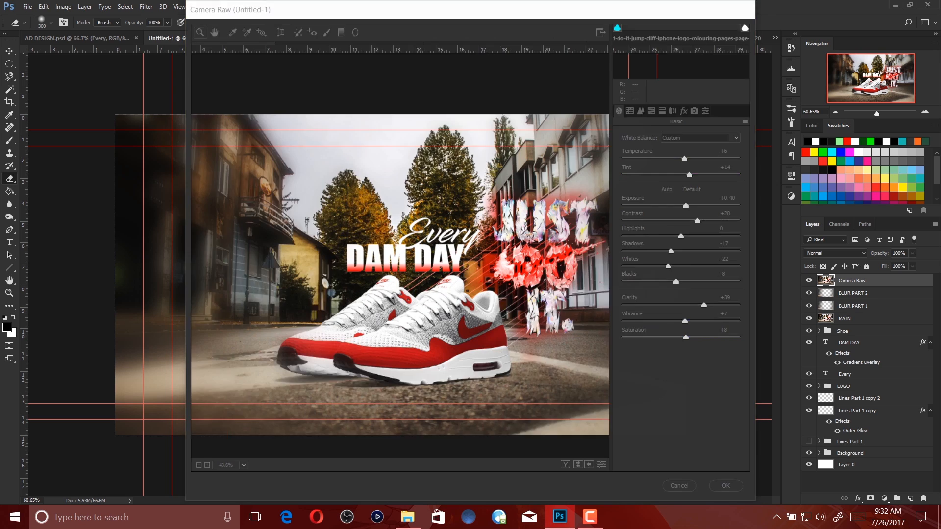
Toggle the Camera Raw layer's visibility to compare the image with and without the grading
left_click(809, 280)
left_click(809, 281)
left_click(809, 280)
left_click(808, 280)
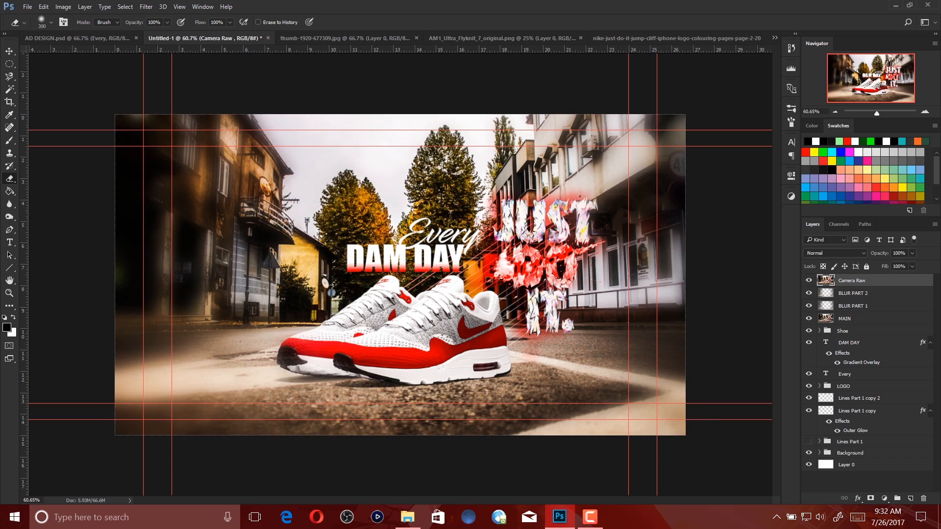